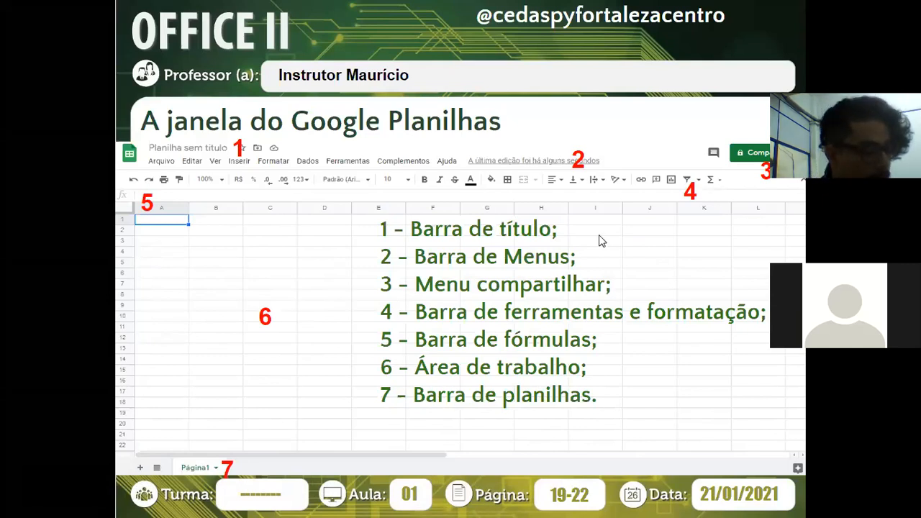
- Advance the slideshow to slide 3, 'A janela do Microsoft Excel', with its seven labelled window parts
mouse_move(122, 452)
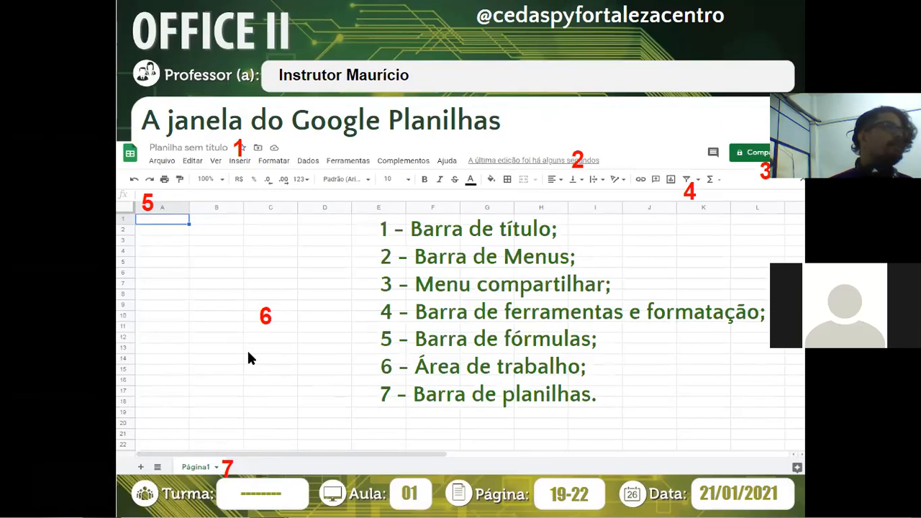
mouse_move(234, 373)
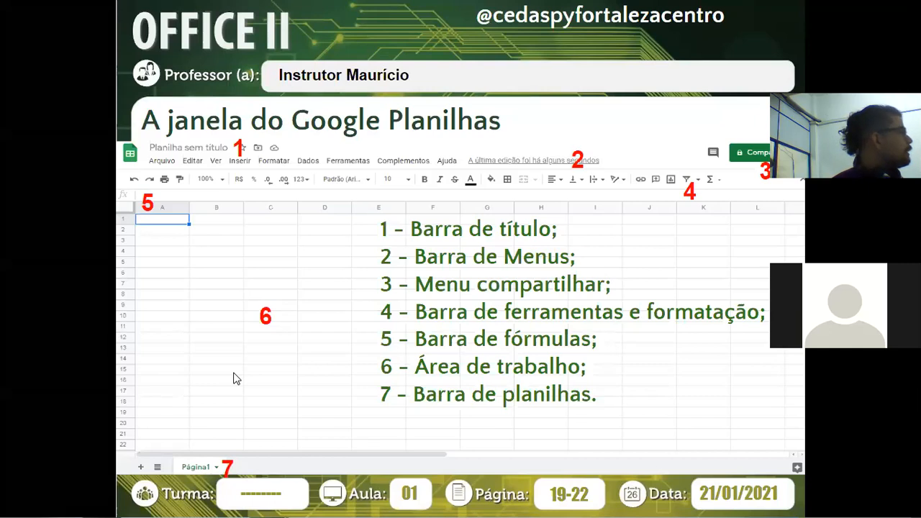
mouse_move(198, 446)
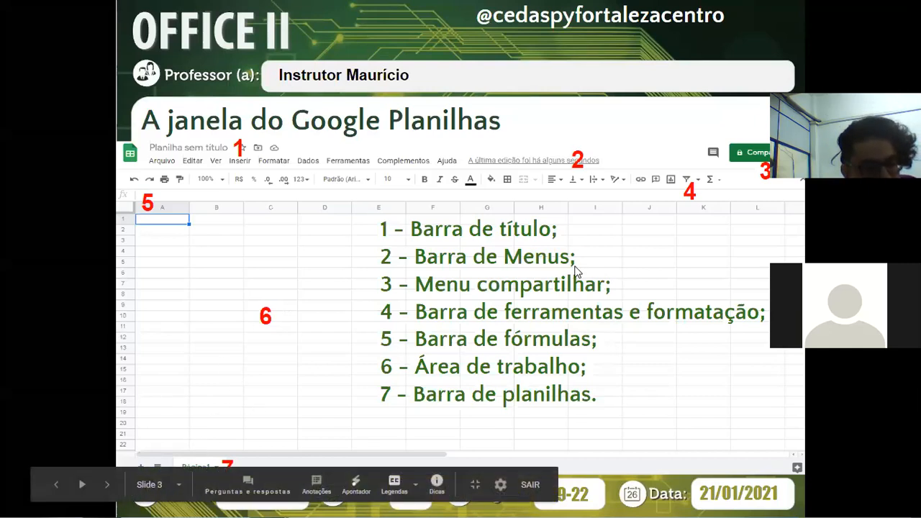
- Exit the slideshow and switch to the 'Arquivo de Aula - Aula 01' spreadsheet
click(396, 277)
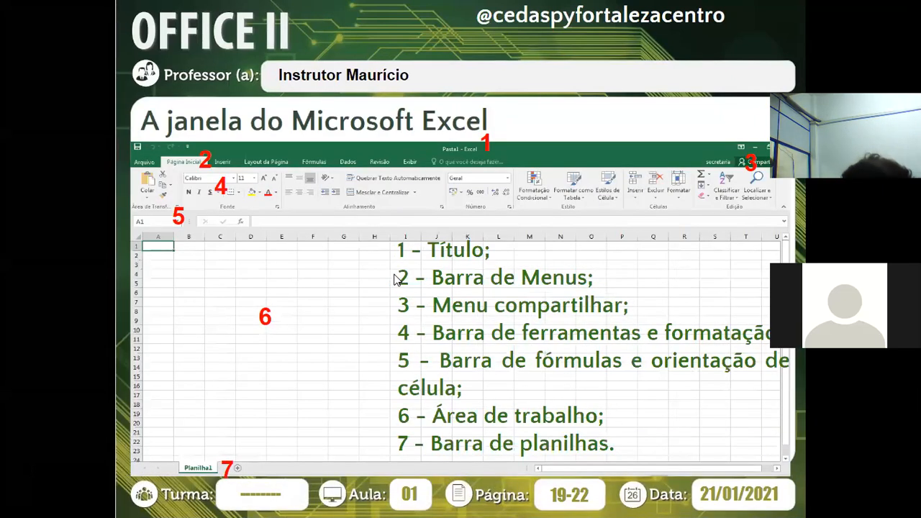
key(Escape)
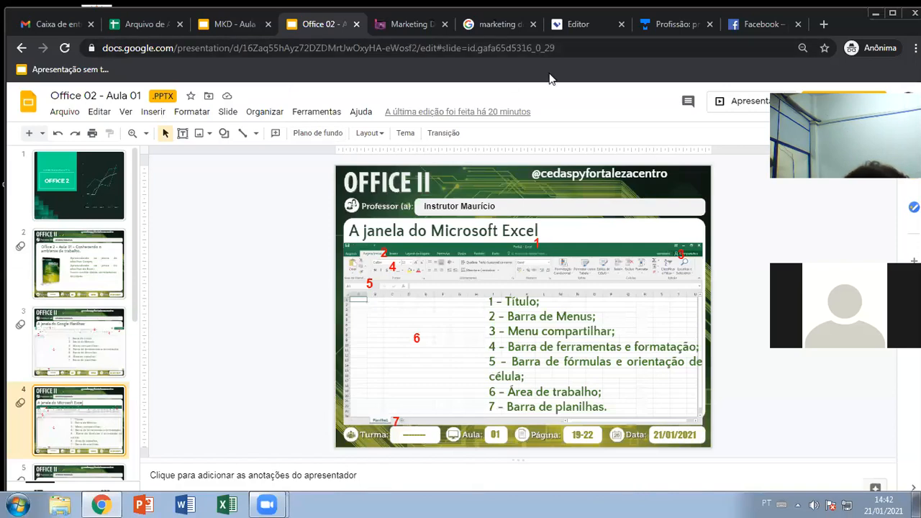
click(149, 24)
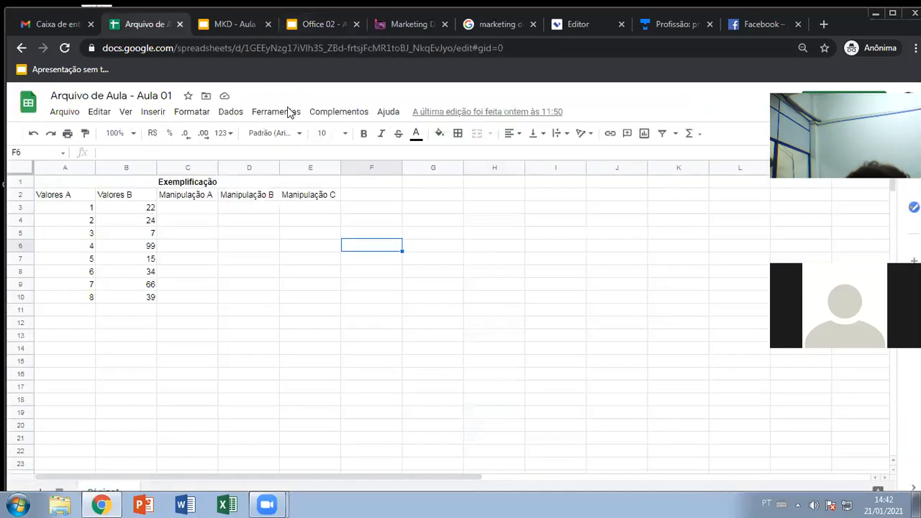
- Select cells E13 and D3, then step left to C3 and down to C4
click(291, 338)
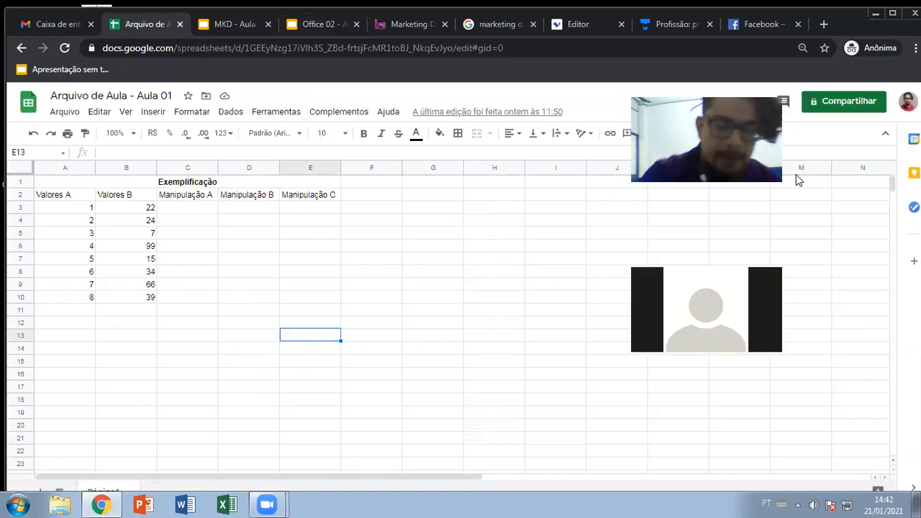
click(240, 218)
click(225, 208)
key(Left)
key(Down)
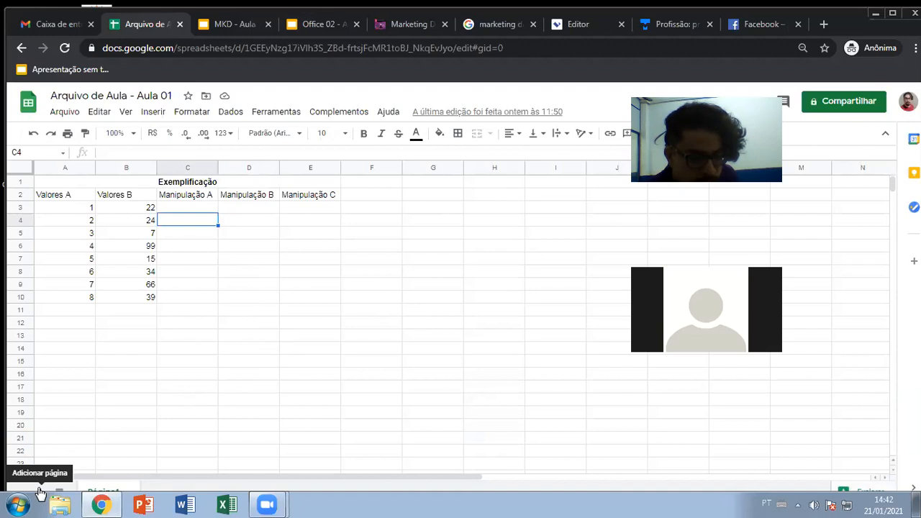
- Add a new sheet, Página2, and enter 'asdasdas' in A1 and 'dasd' in B1
click(39, 492)
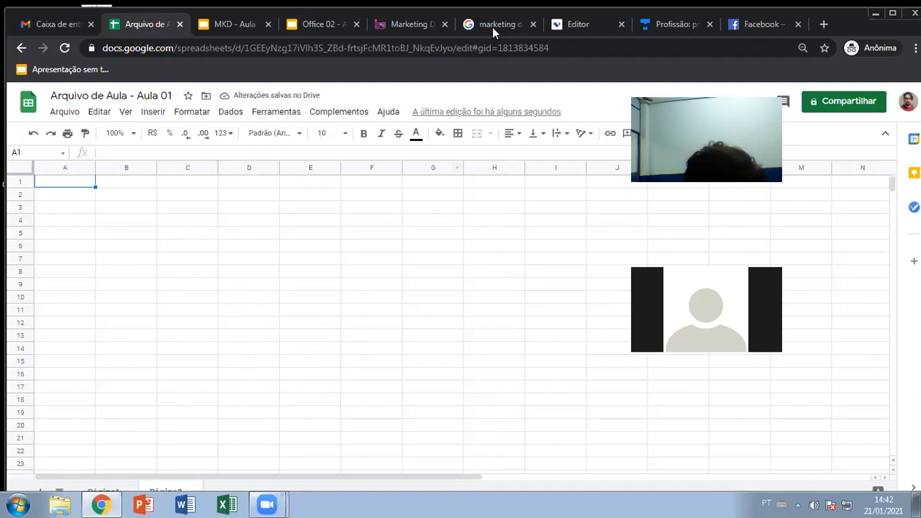
text(asdasdas)
key(Tab)
text(dasd)
key(Tab)
text(asdasd)
- Fill C1 through F1 with 'asdasd', then check the Exemplificação sheet and return to Página2
key(Tab)
text(asdasd)
key(Tab)
text(asdasd)
key(Tab)
text(asdasd)
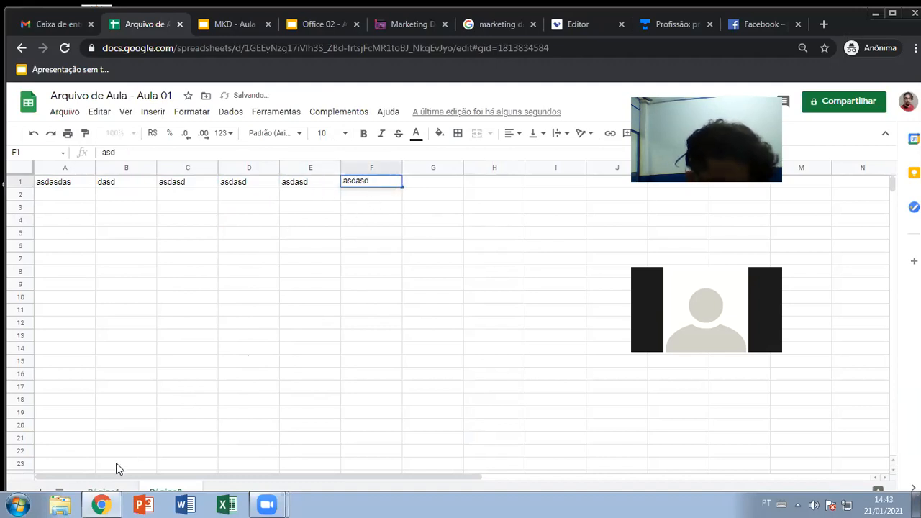
click(103, 491)
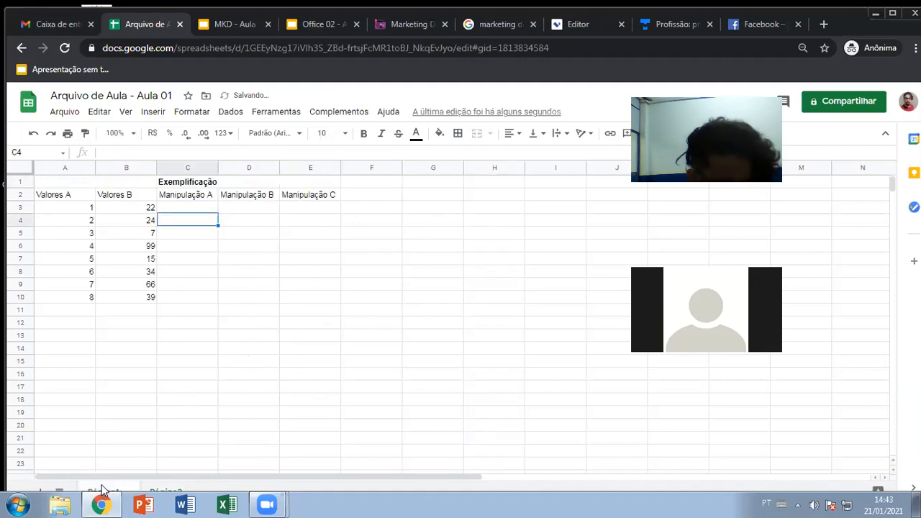
click(157, 491)
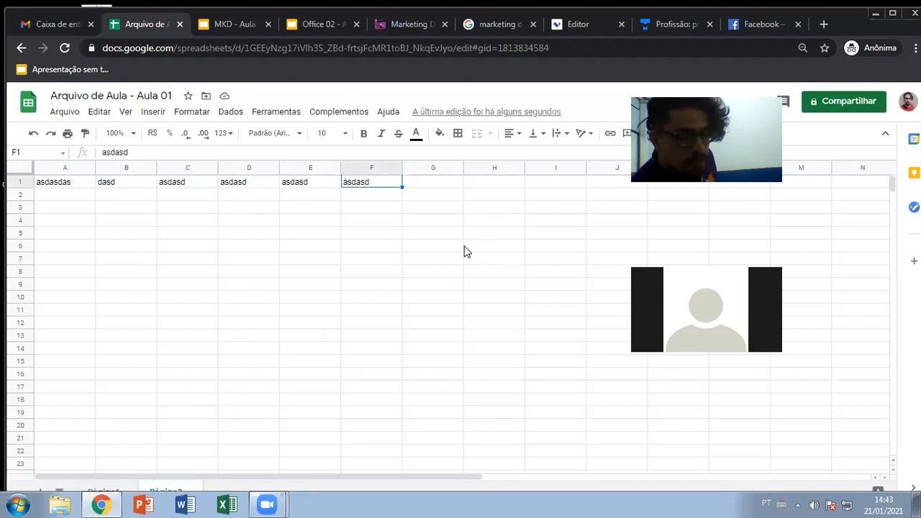
- Select cells A2 through F2 along row 2 of Página2
click(72, 197)
click(108, 198)
click(171, 201)
click(237, 200)
click(300, 198)
click(363, 202)
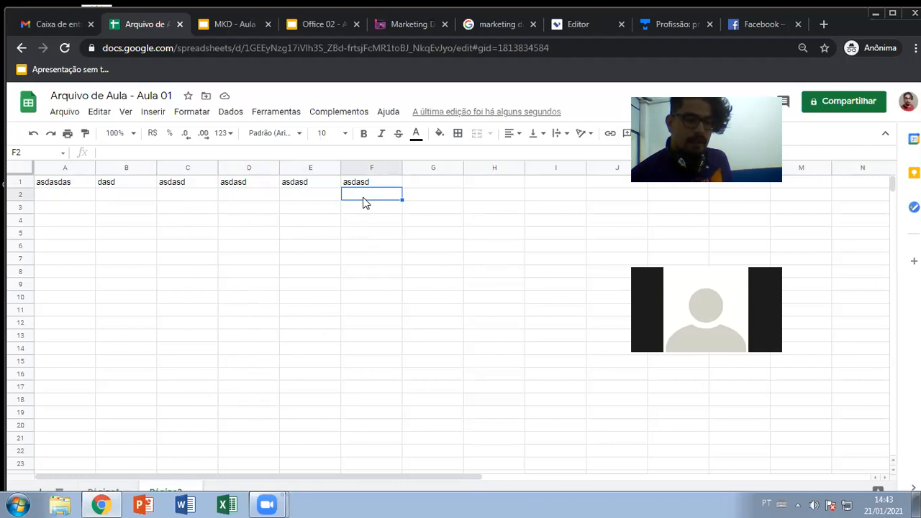
- Select E8 and C5, maximize the browser window, and switch to Página1
click(298, 269)
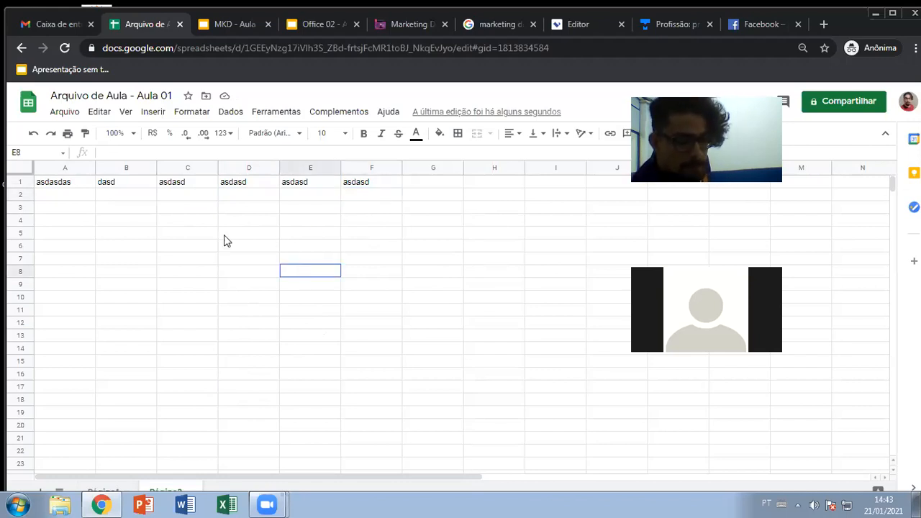
click(205, 235)
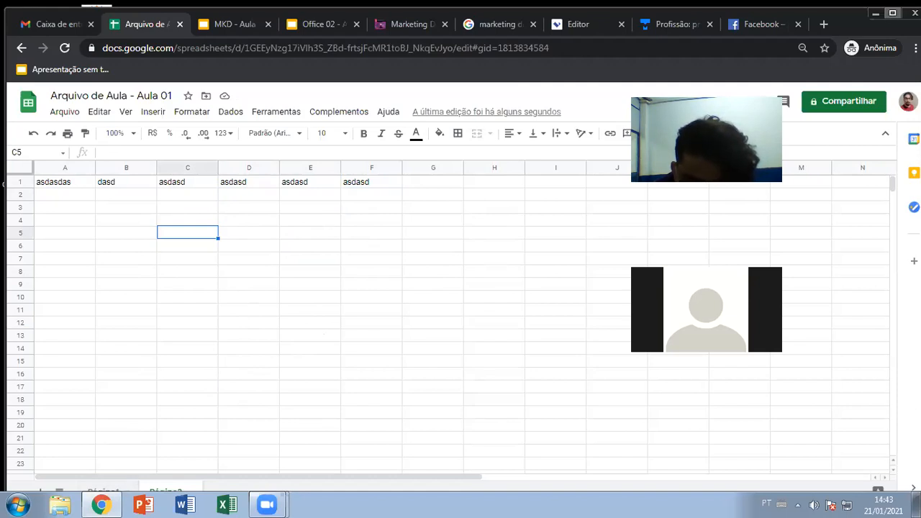
click(893, 13)
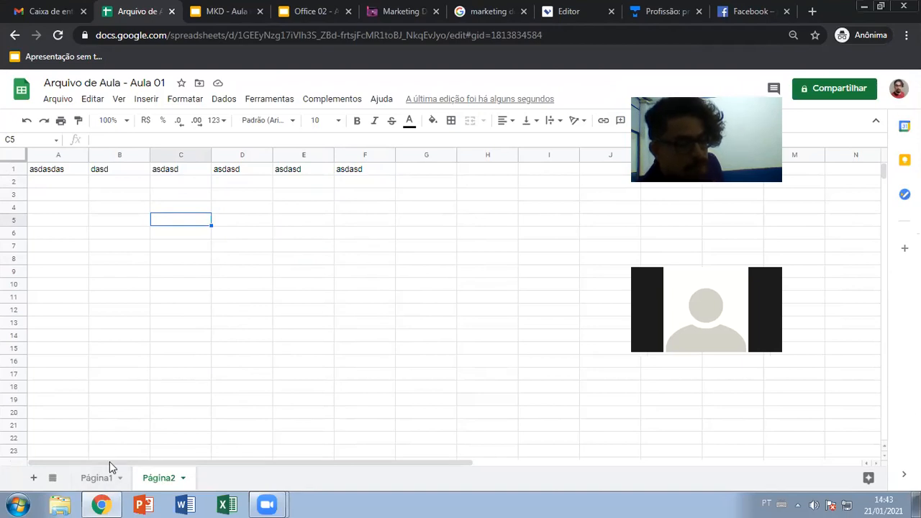
click(117, 481)
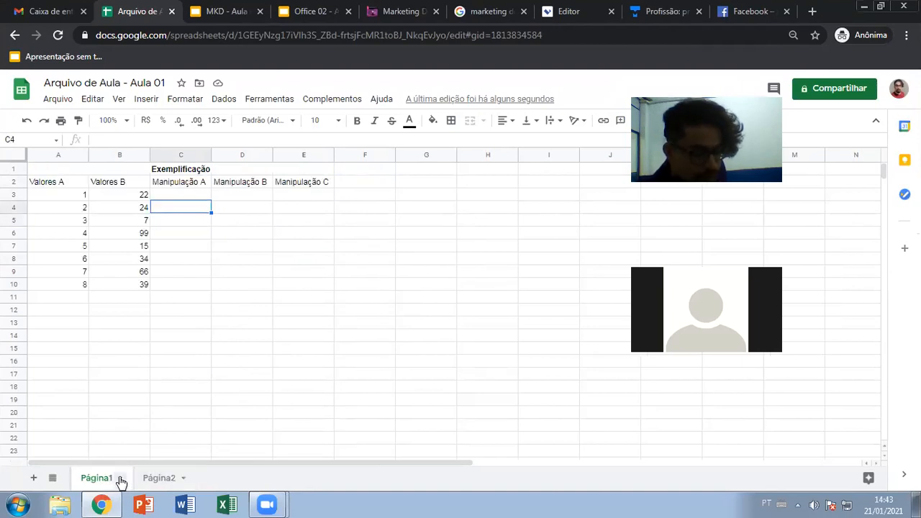
click(121, 479)
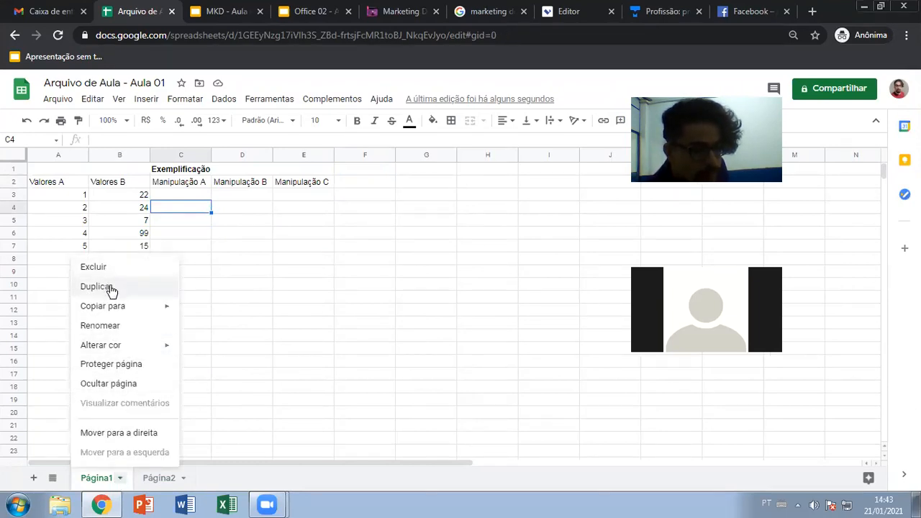
mouse_move(128, 308)
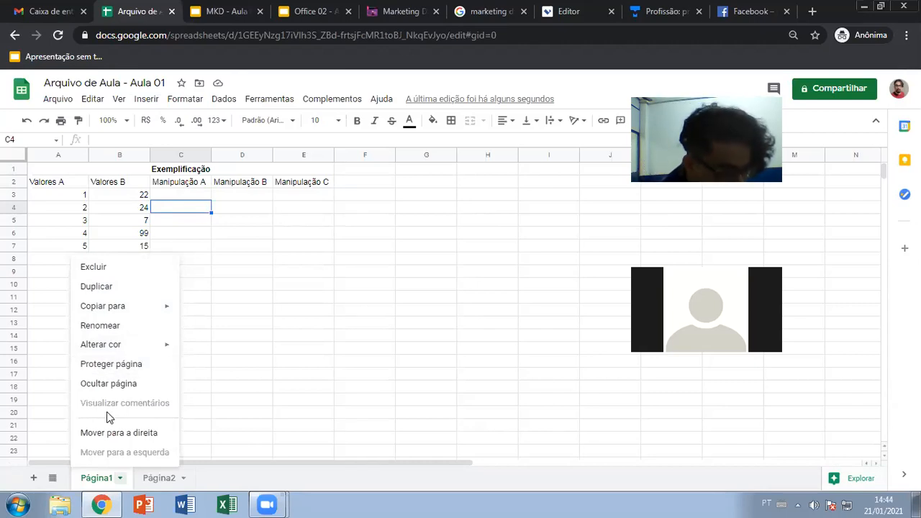
mouse_move(106, 482)
mouse_down()
mouse_move(160, 482)
mouse_move(110, 479)
mouse_up()
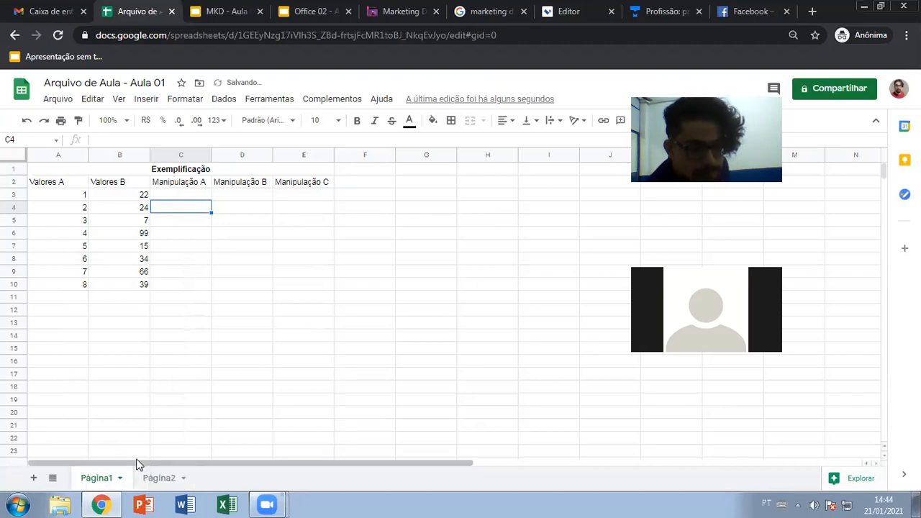
- Rename sheet Página1 to 'Testes de Soma'
right_click(101, 482)
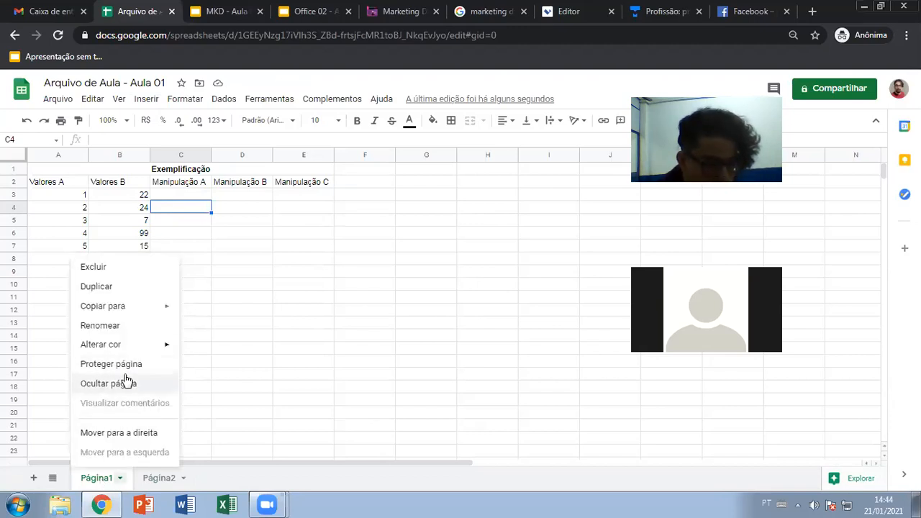
click(110, 335)
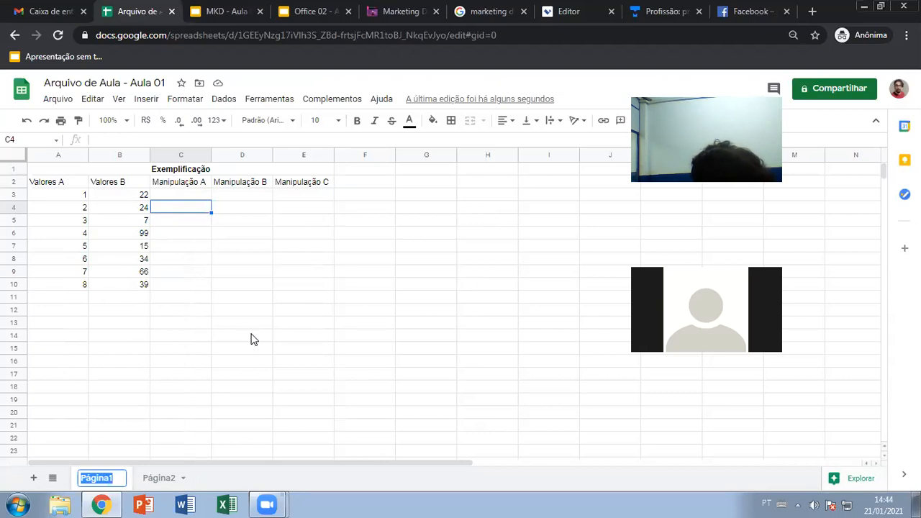
text(Teste)
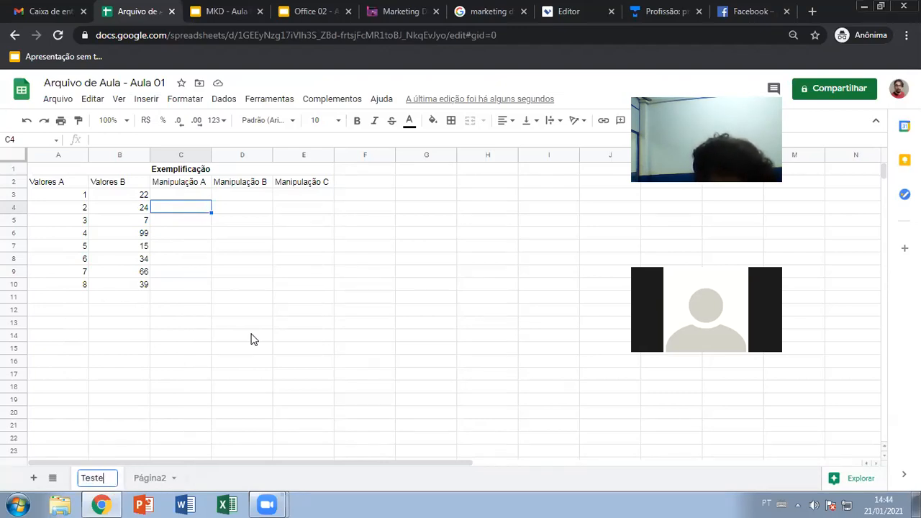
text(s de Soma)
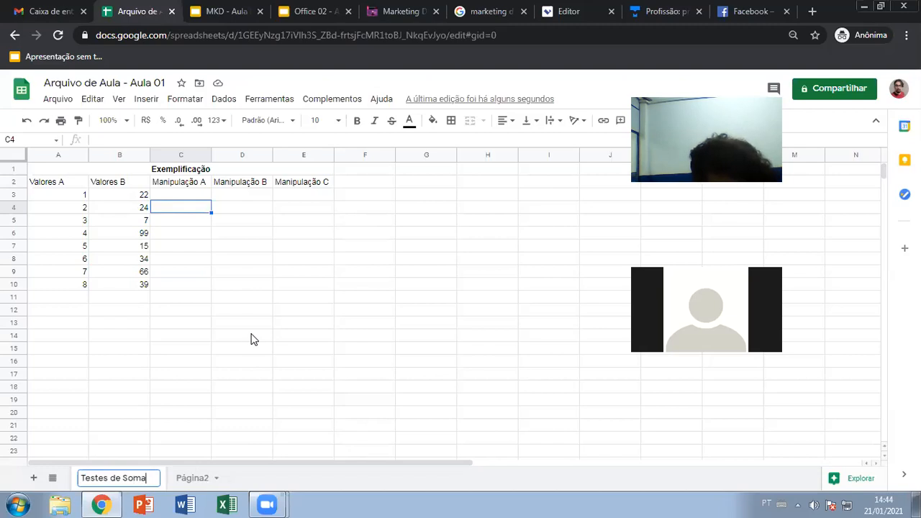
- Rename sheet Página2 to 'Teste de Média'
click(216, 478)
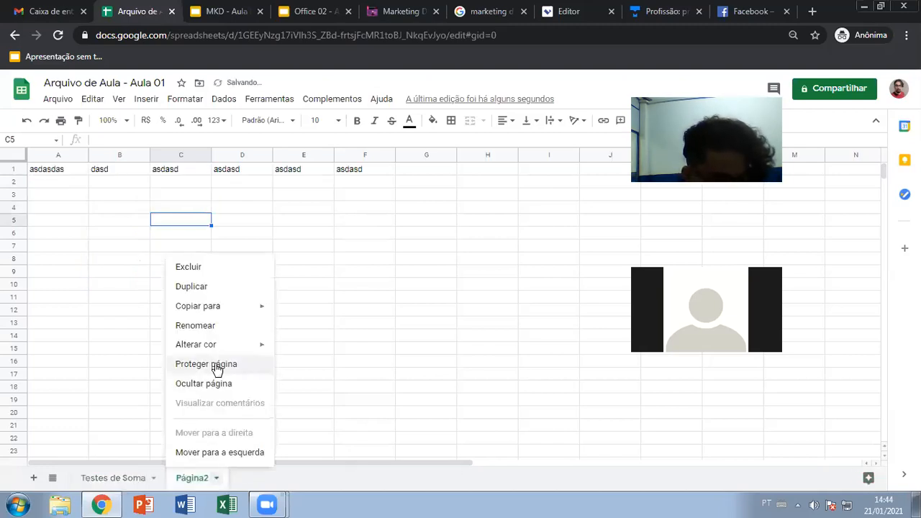
click(216, 325)
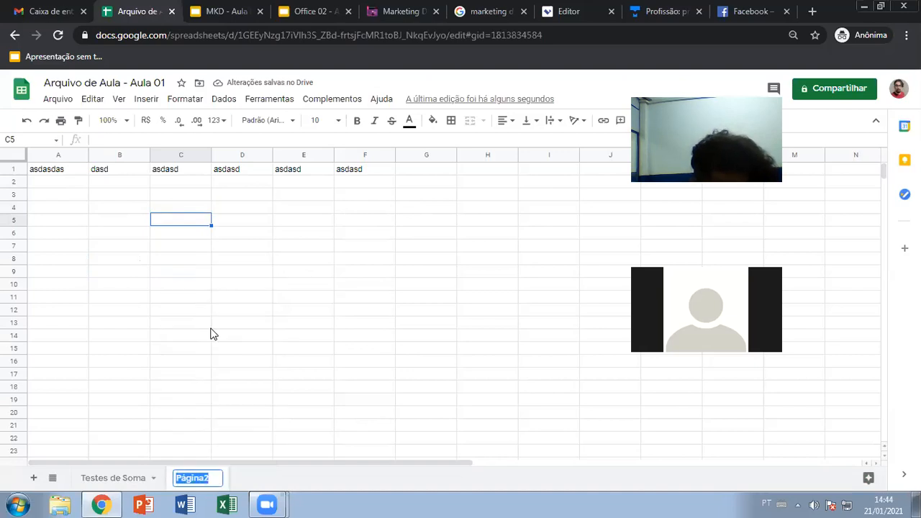
text(Teste de M)
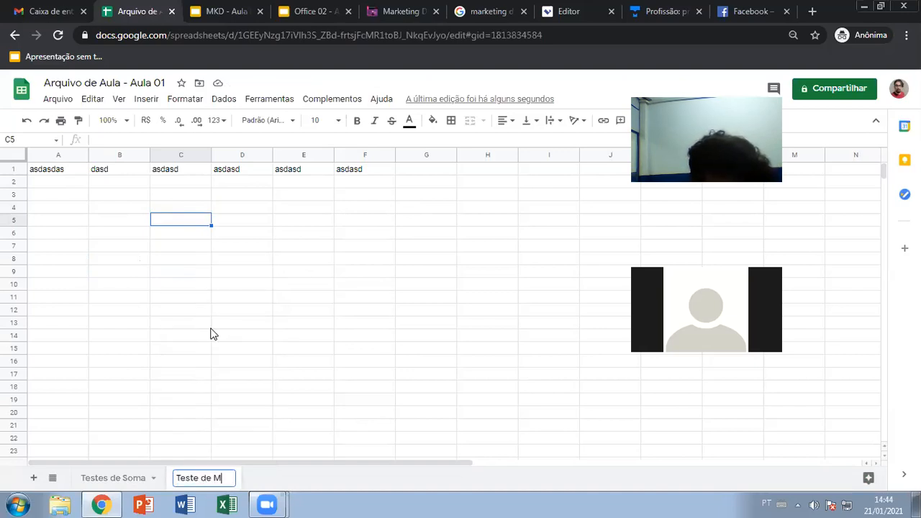
text(édia)
click(161, 334)
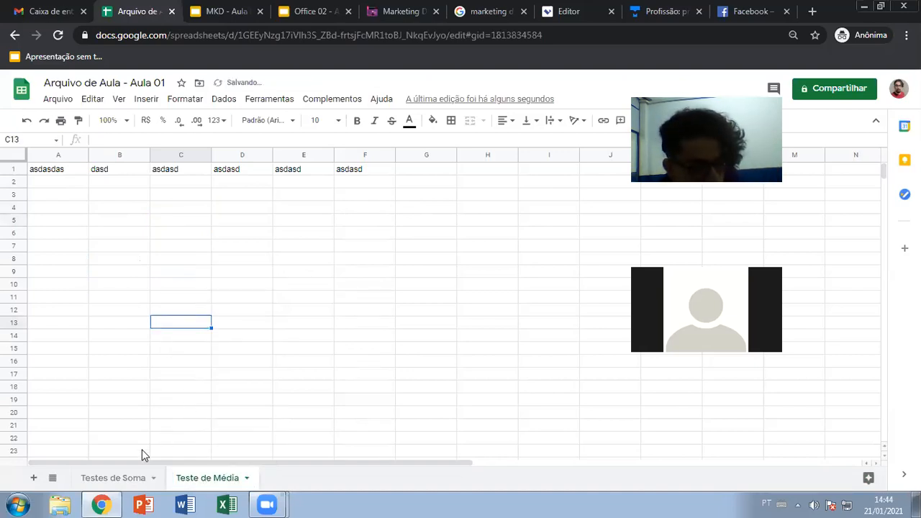
right_click(133, 477)
- Colour the Testes de Soma sheet tab magenta
mouse_move(144, 346)
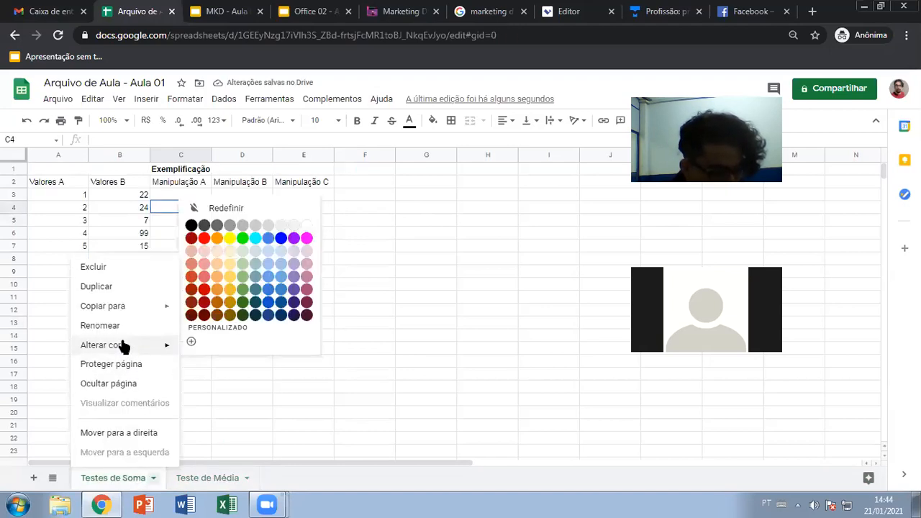
click(306, 238)
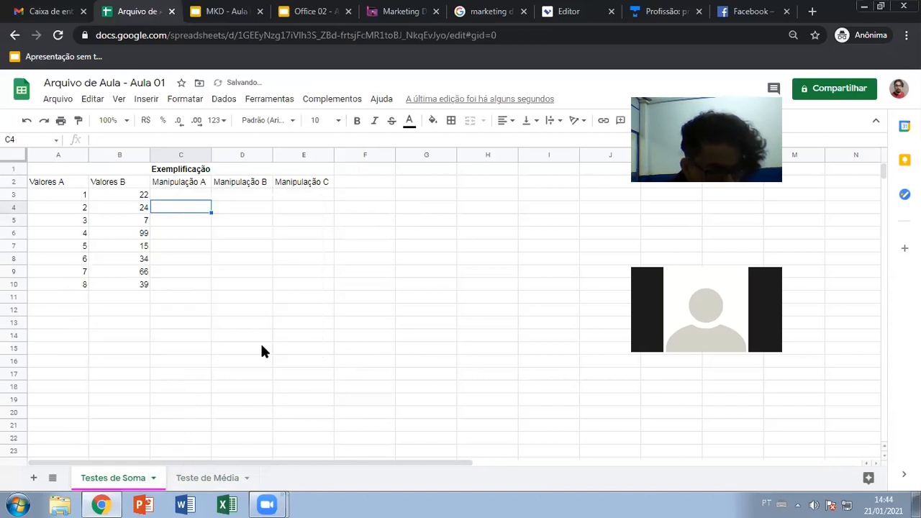
click(209, 480)
- Colour the Teste de Média sheet tab red, then return to Testes de Soma
right_click(222, 481)
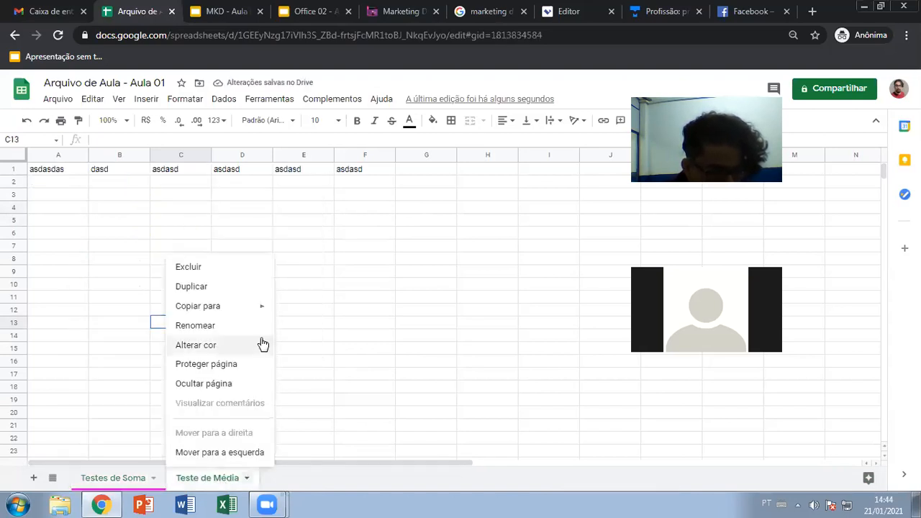
mouse_move(216, 345)
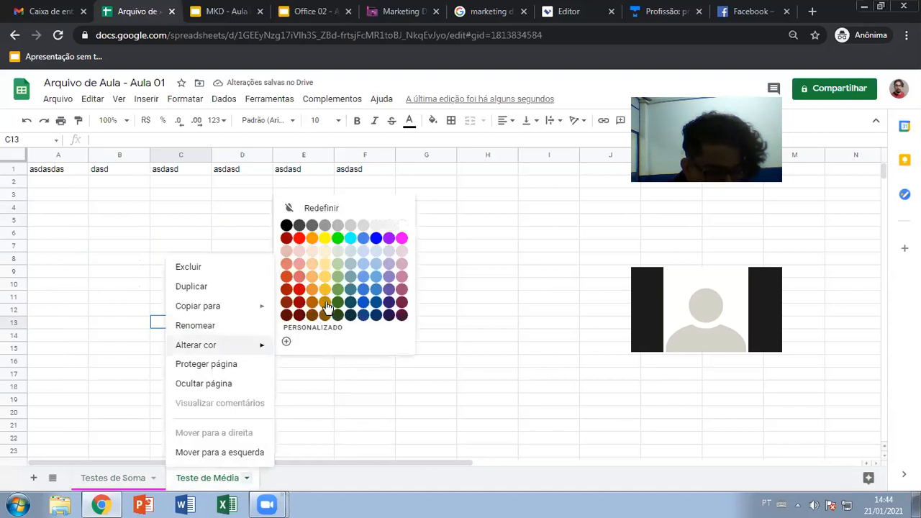
click(287, 240)
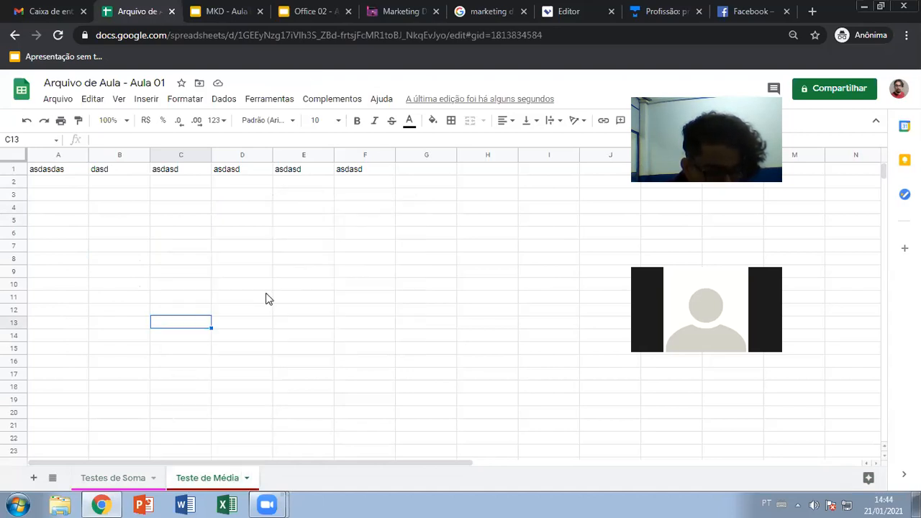
click(346, 299)
click(113, 478)
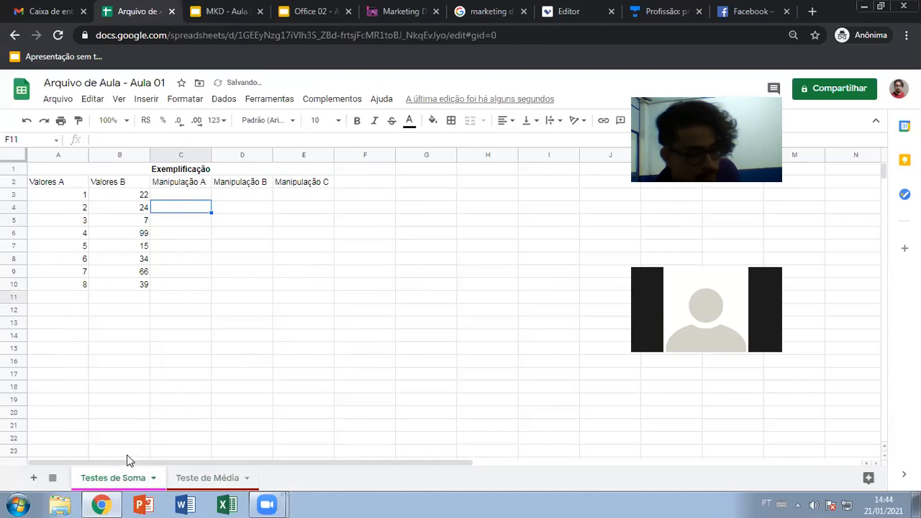
click(299, 324)
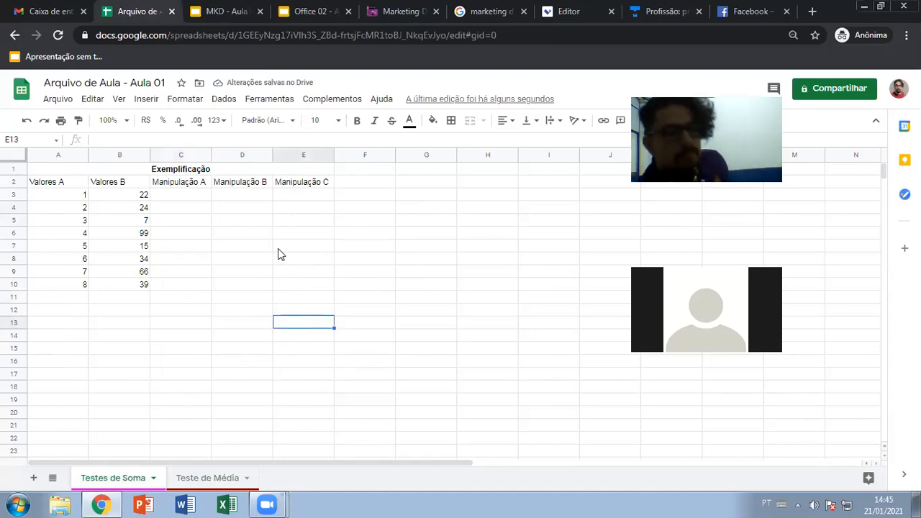
click(107, 83)
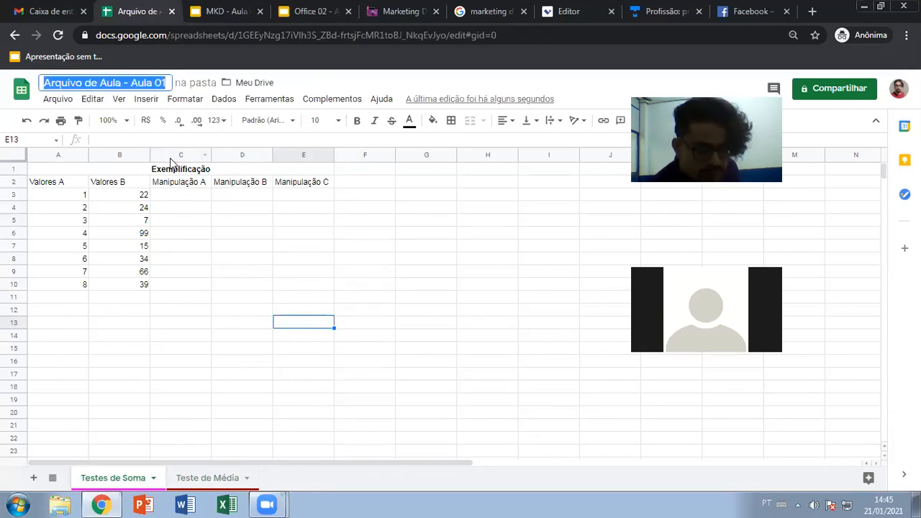
- Leave the title unchanged, look through the menu bar, and open the Arquivo menu
click(193, 246)
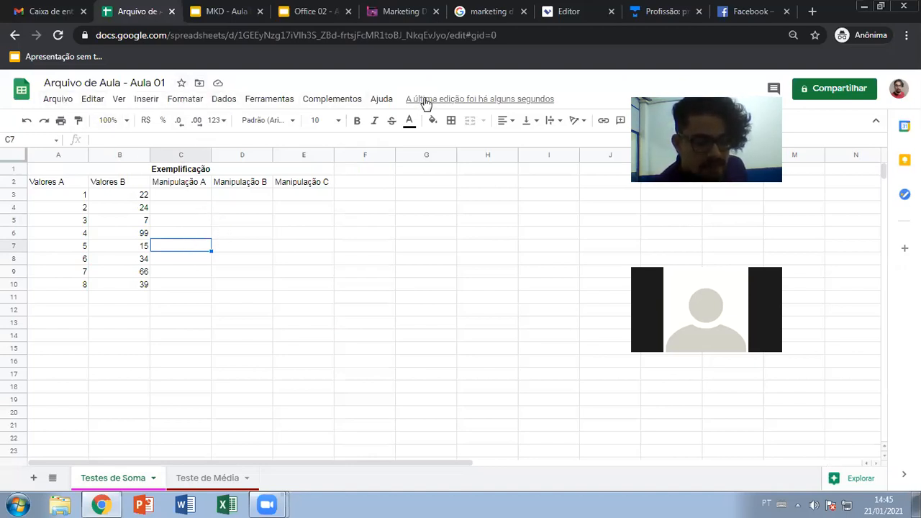
click(65, 100)
mouse_move(190, 97)
click(365, 84)
click(52, 103)
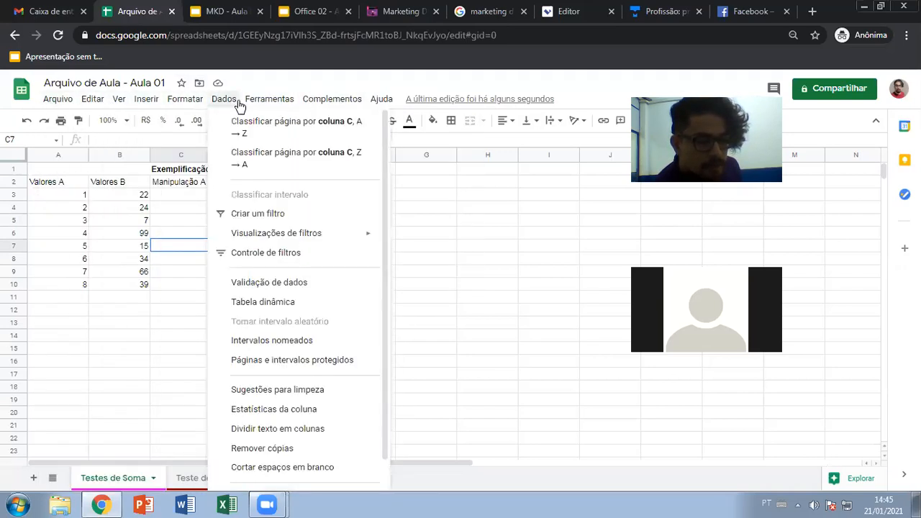
- Close the Arquivo menu by clicking an empty part of the header
click(349, 90)
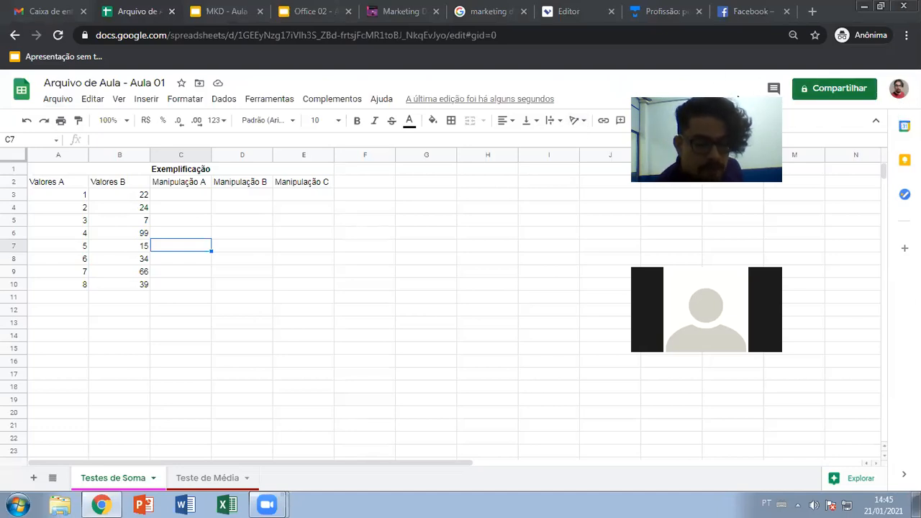
- Open Compartilhar and type a colleague's e-mail address into the add-people field
click(826, 91)
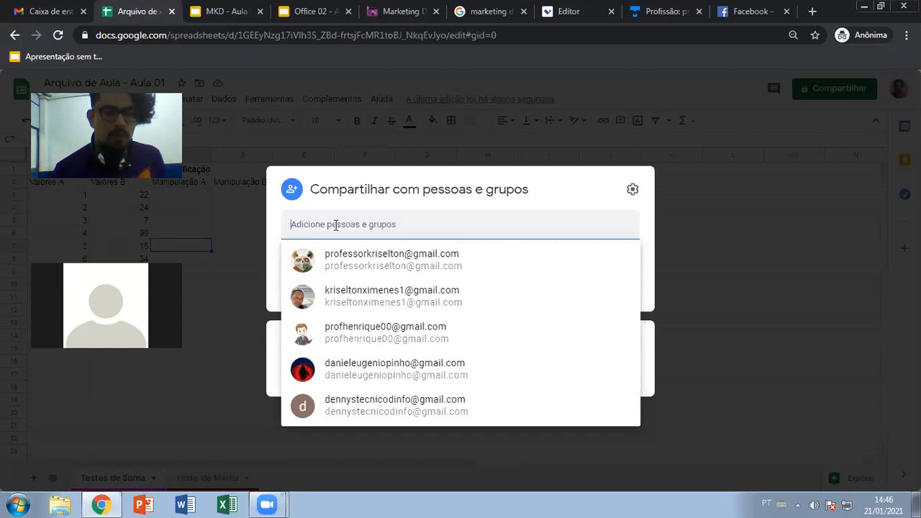
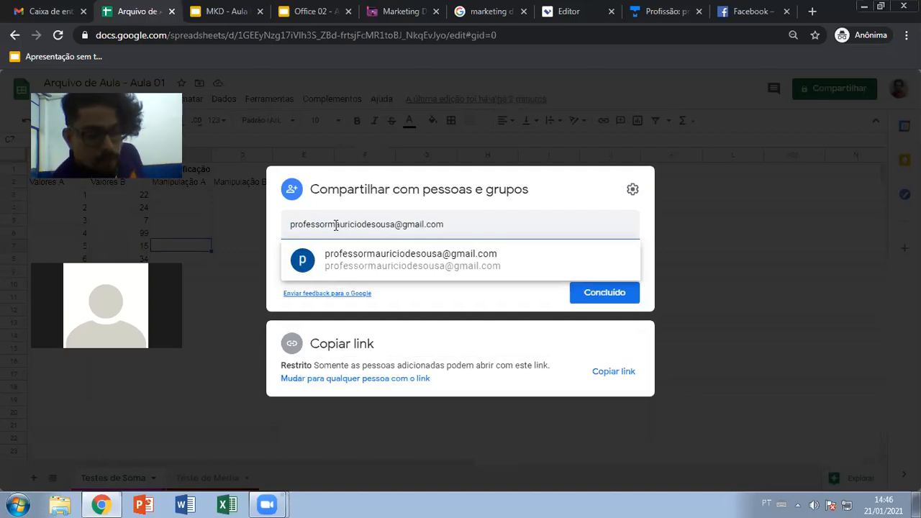
- Add the suggested contact as a recipient with Editor access
click(366, 263)
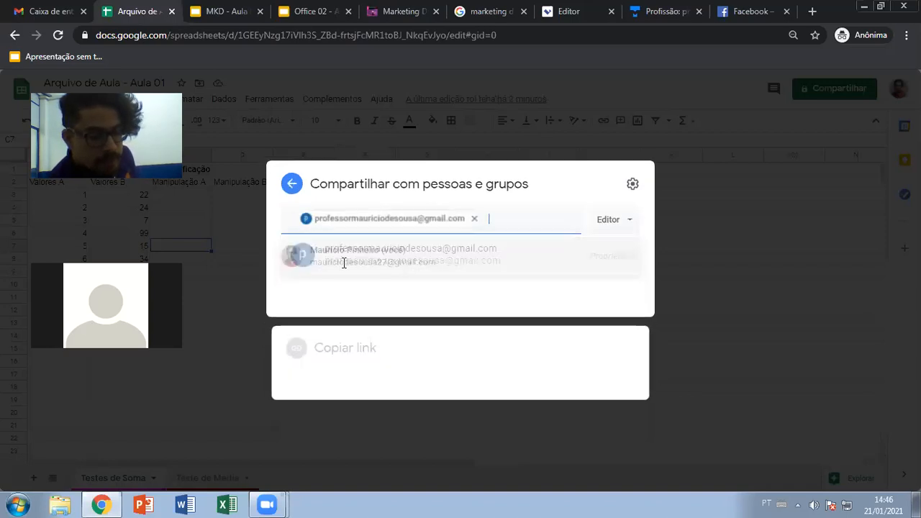
click(623, 221)
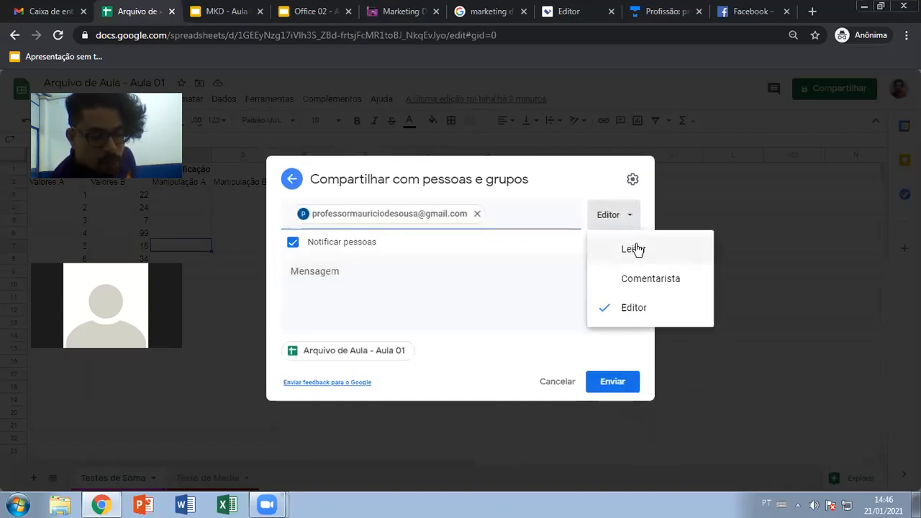
click(609, 202)
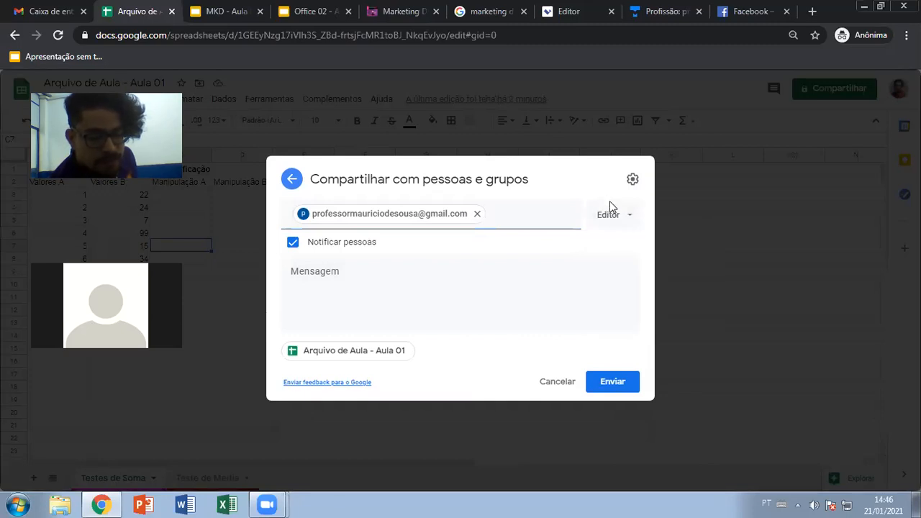
click(615, 217)
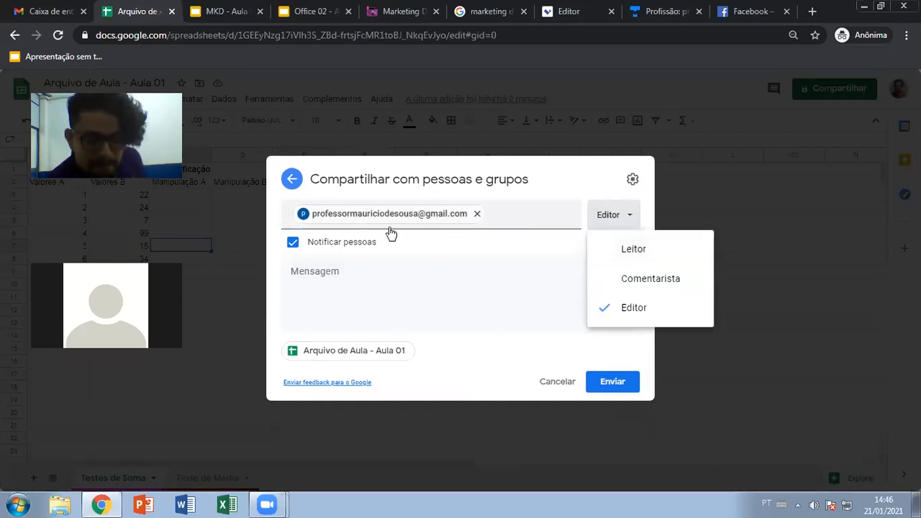
click(324, 277)
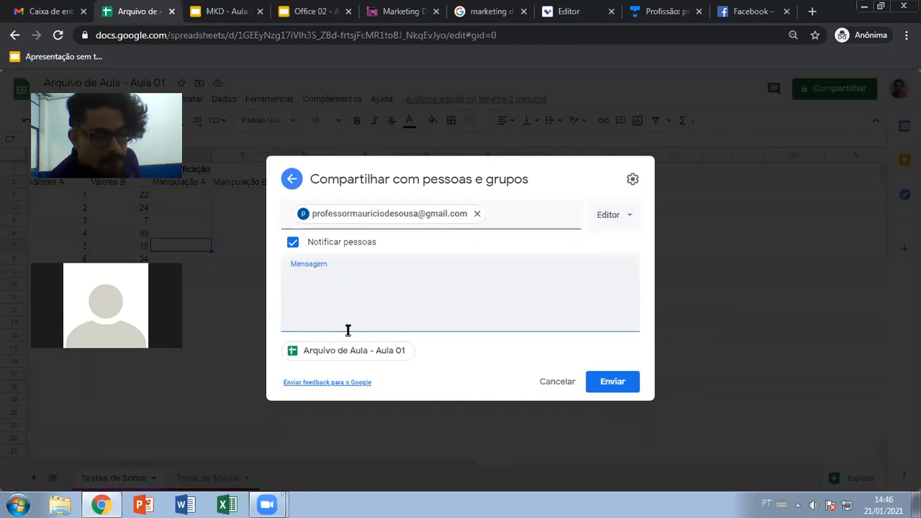
- Close the sharing dialog and discard the unsent invitation
click(766, 62)
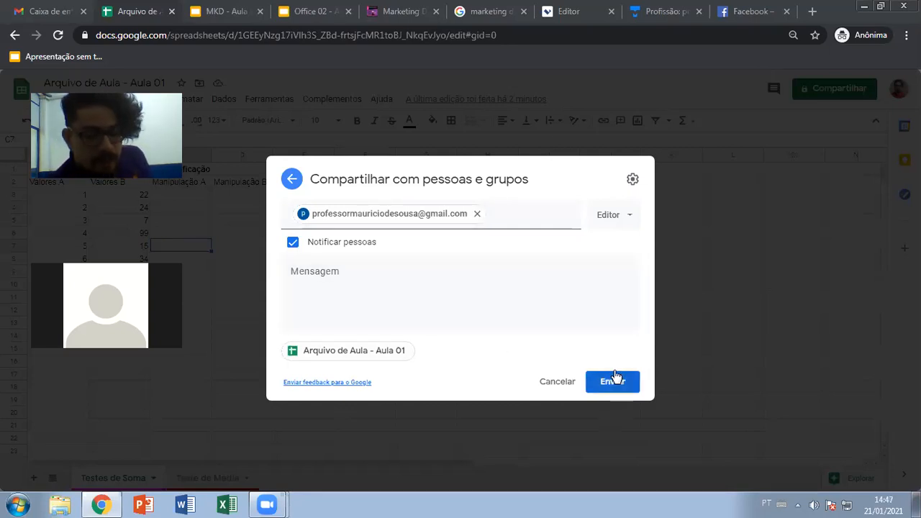
click(701, 227)
click(518, 300)
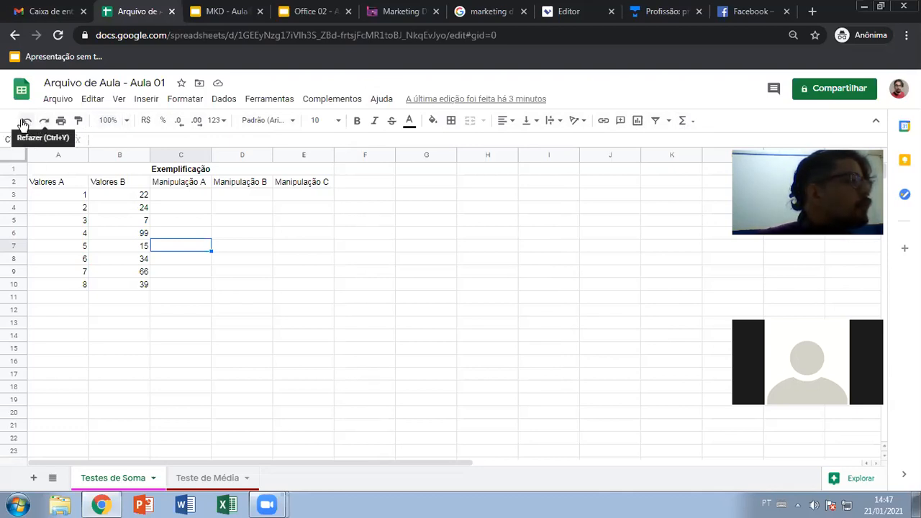
- Put borders around every cell of the Valores B numbers in B3:B10
drag(128, 195, 131, 288)
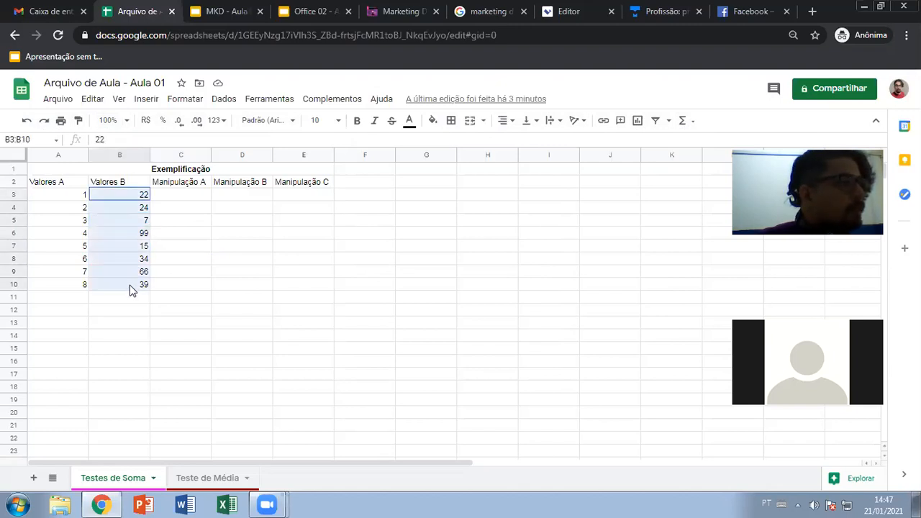
click(451, 120)
click(462, 142)
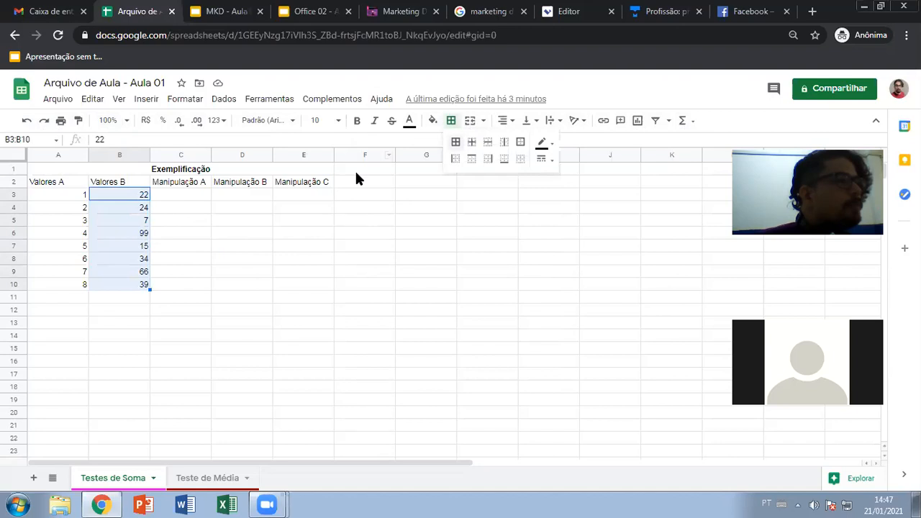
click(180, 208)
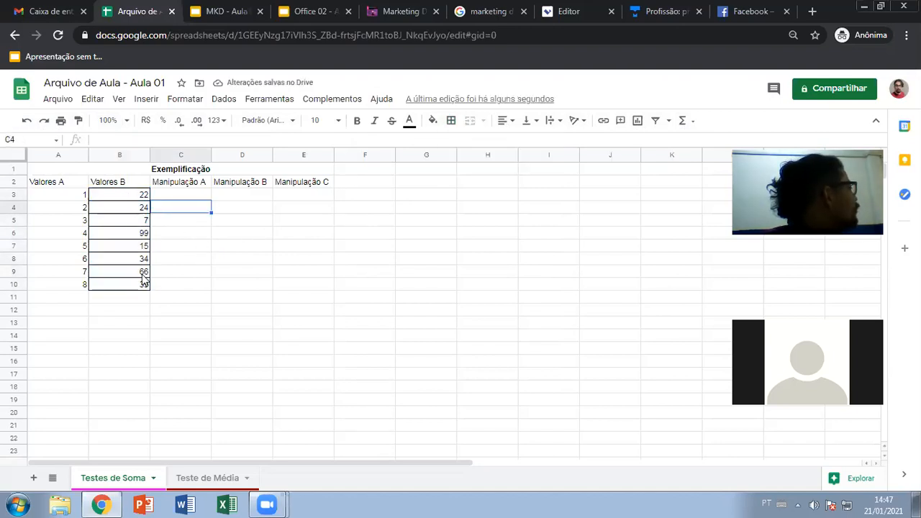
- Undo the B3:B10 borders, redo them, then undo again so the column stays plain
drag(122, 199, 115, 288)
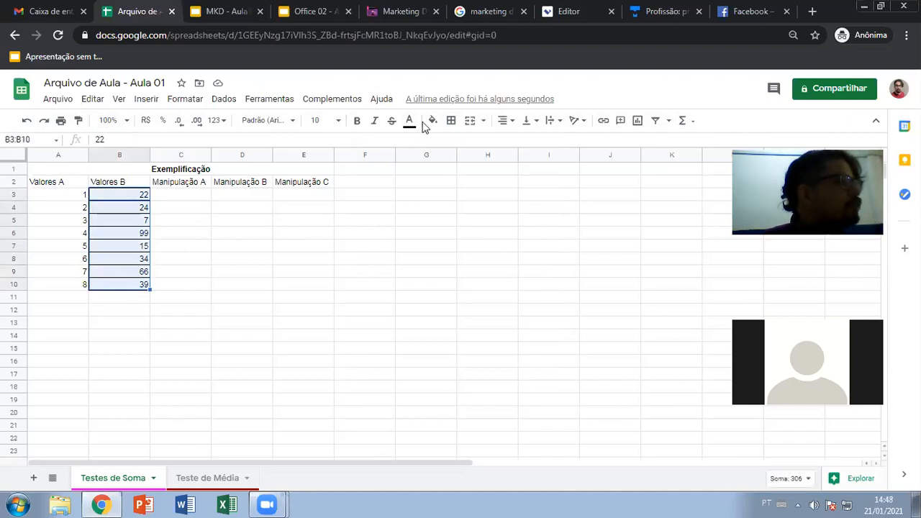
click(202, 224)
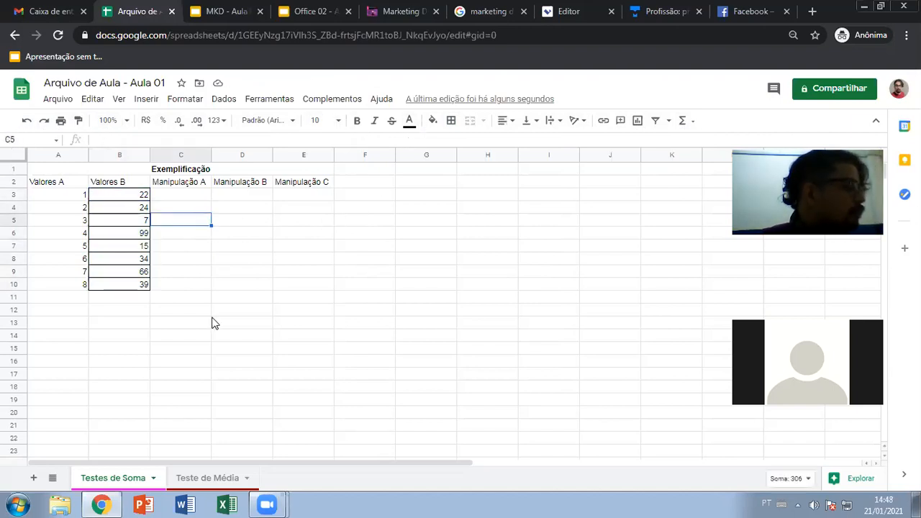
key(ctrl+z)
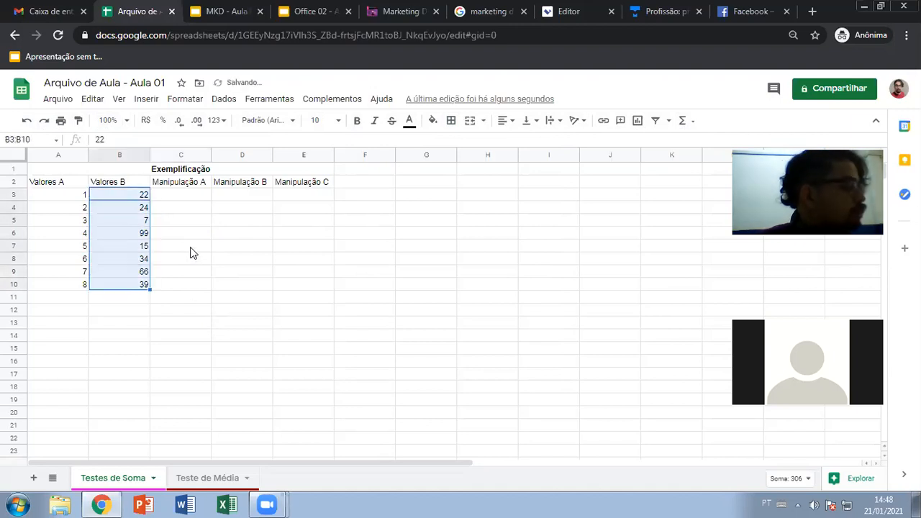
click(44, 121)
click(26, 120)
click(243, 233)
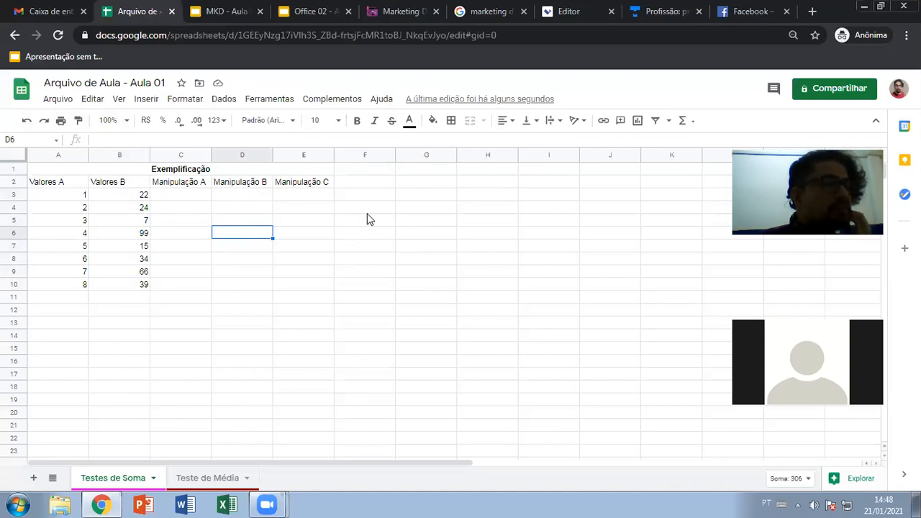
- Copy D6's formatting onto D8, then fill A3:A10 with light orange
click(80, 126)
click(245, 259)
drag(72, 198, 77, 283)
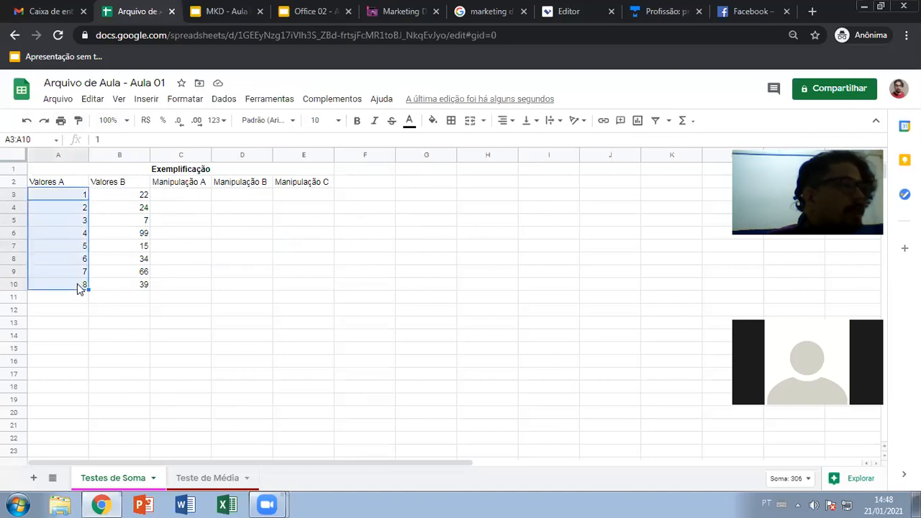
click(433, 123)
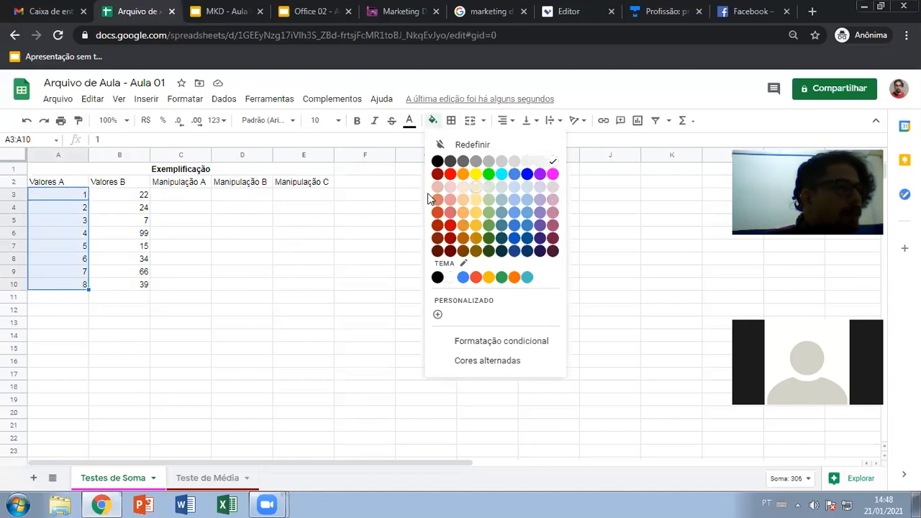
click(462, 199)
click(260, 248)
- Add all borders around every cell of A3:A10
drag(43, 196, 57, 288)
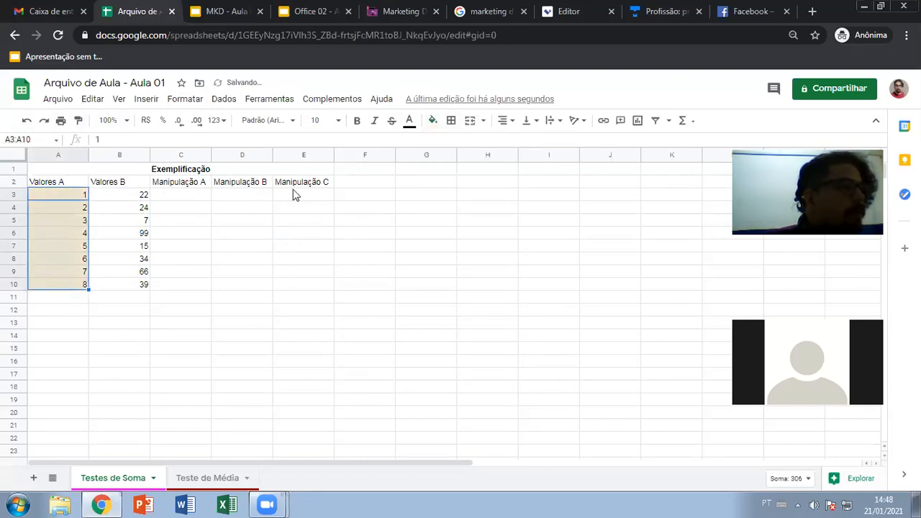
click(453, 122)
click(456, 142)
click(304, 258)
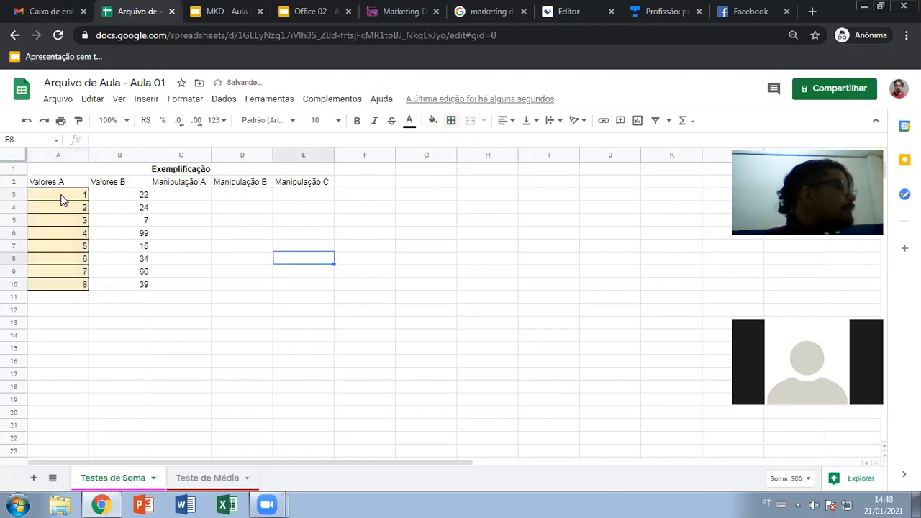
drag(62, 201, 57, 286)
click(254, 237)
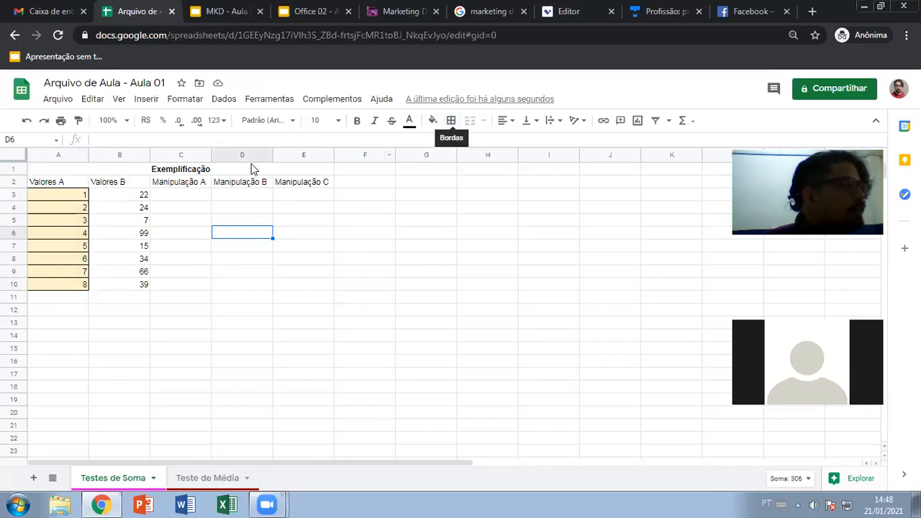
click(135, 200)
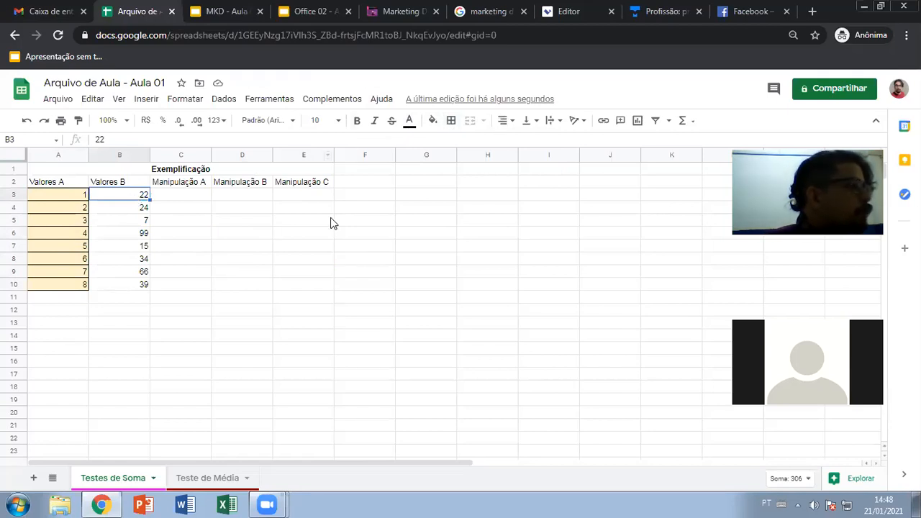
- Paint A3's formatting onto B3:B10, then undo it so B3:B10 stays unformatted
click(71, 193)
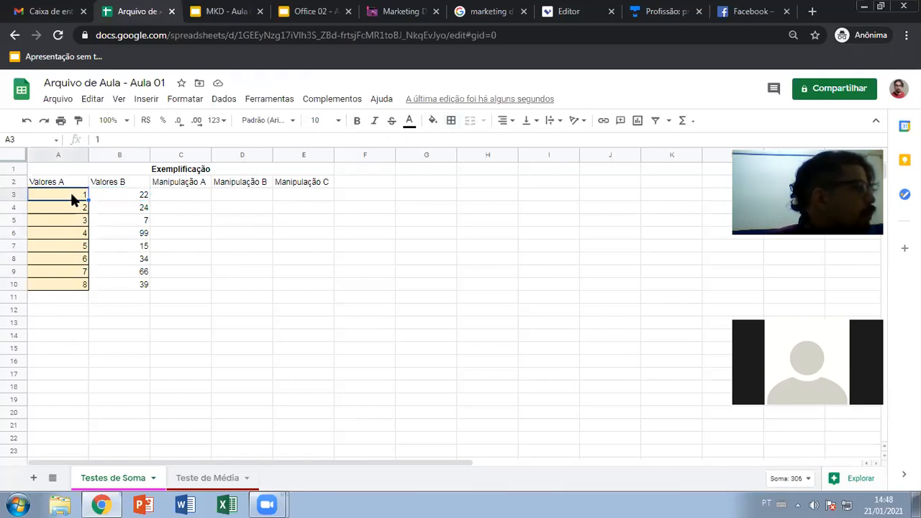
click(79, 121)
drag(126, 196, 131, 284)
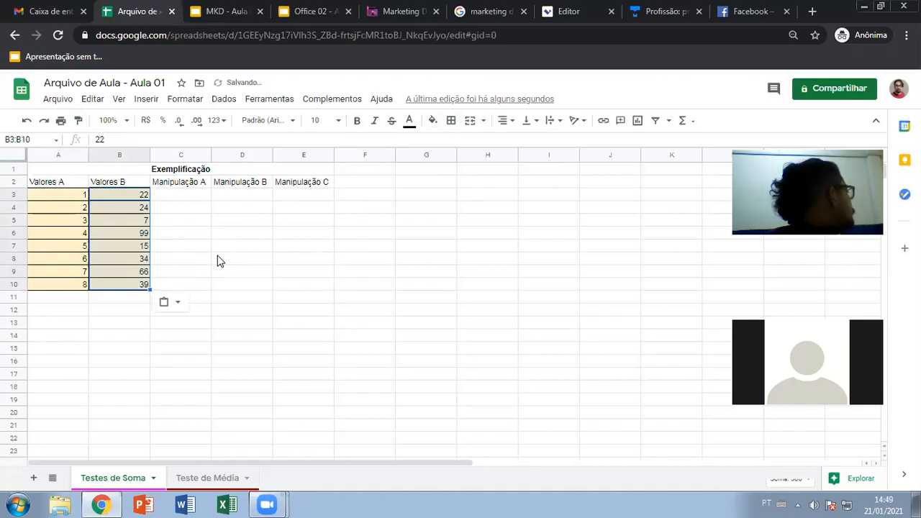
click(191, 223)
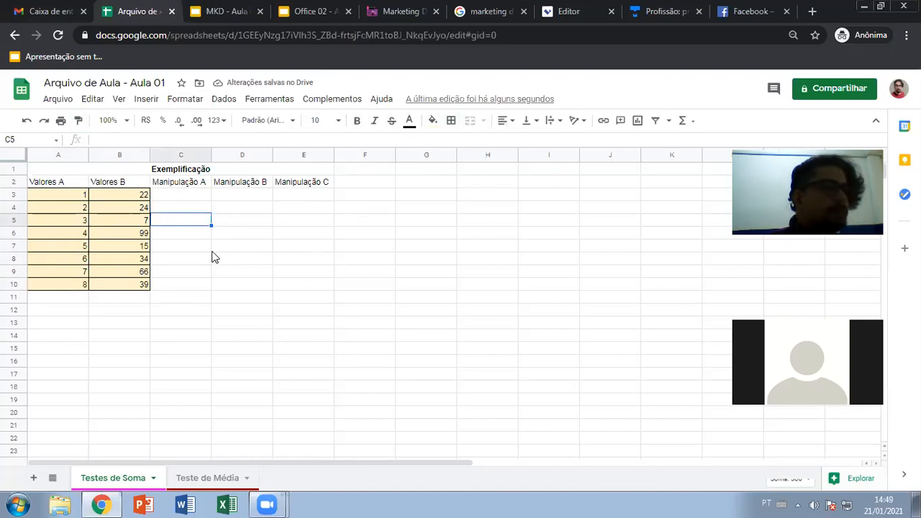
key(ctrl+z)
key(ctrl+z)
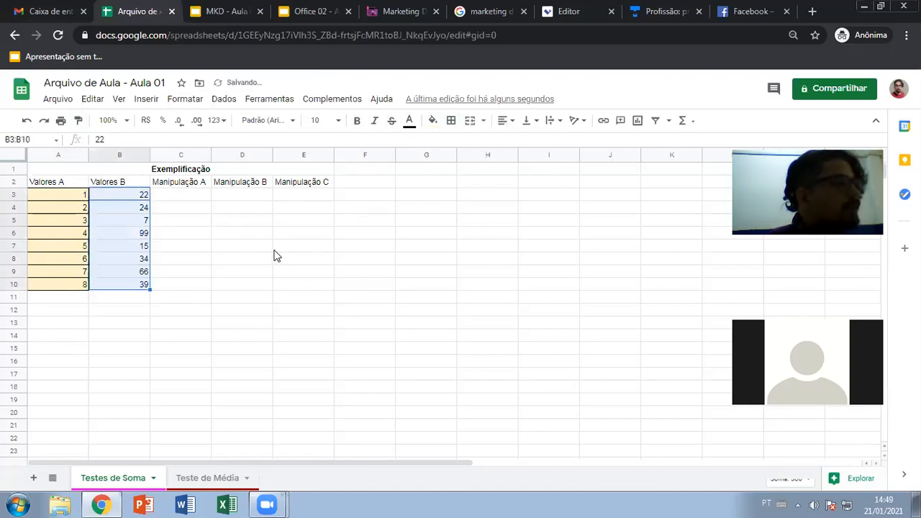
drag(242, 220, 242, 232)
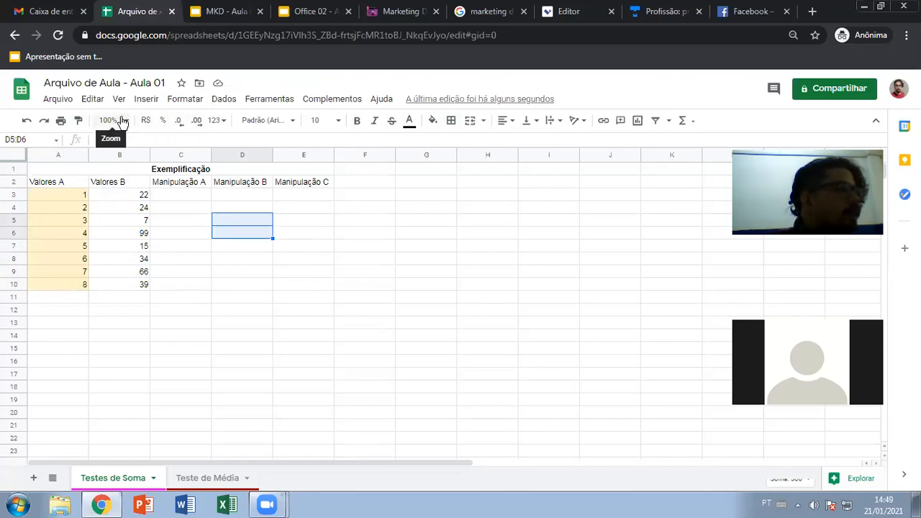
- Zoom the sheet to 125%, then up to 200%
click(202, 259)
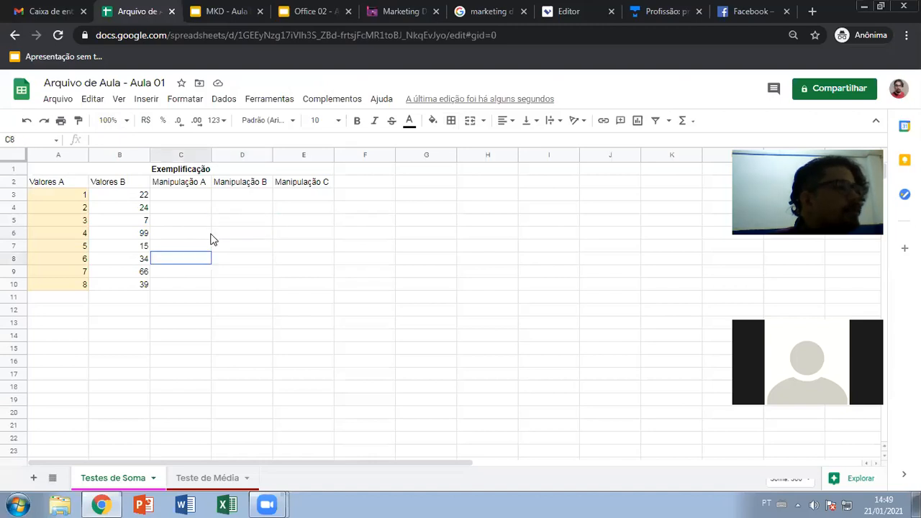
click(124, 121)
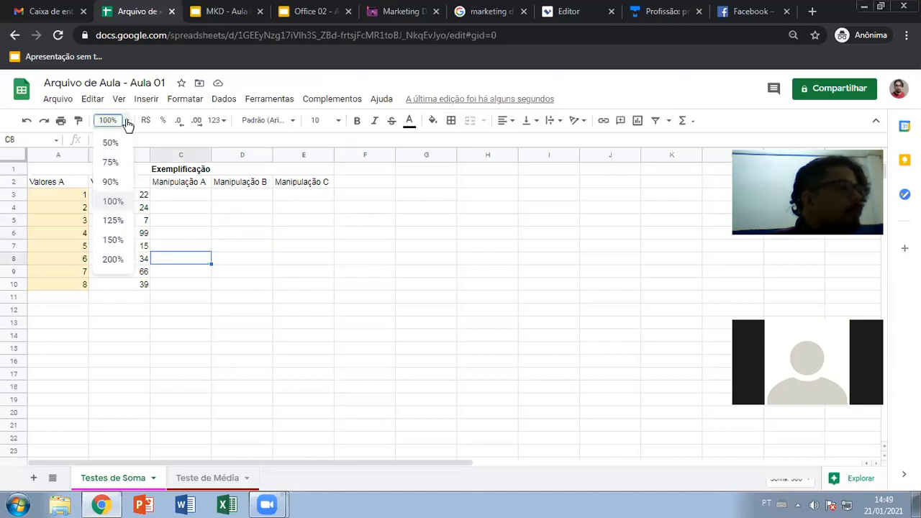
click(112, 220)
click(122, 120)
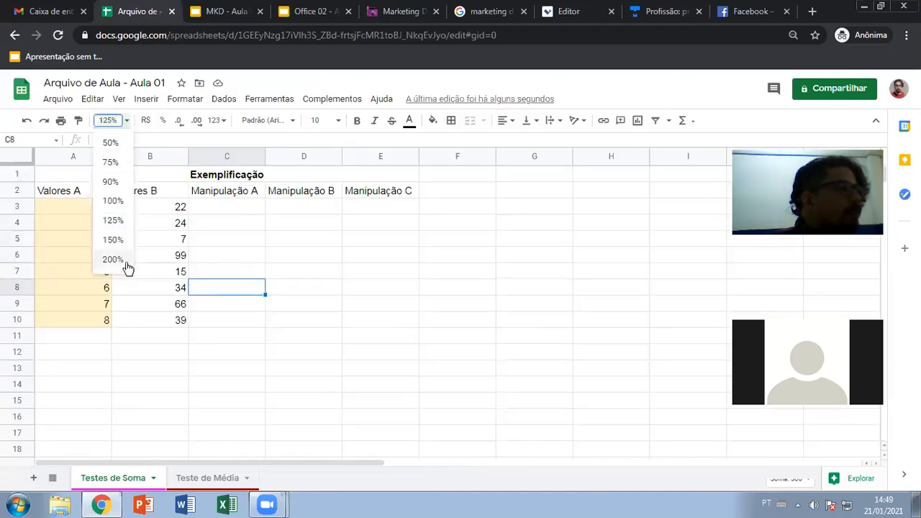
click(120, 258)
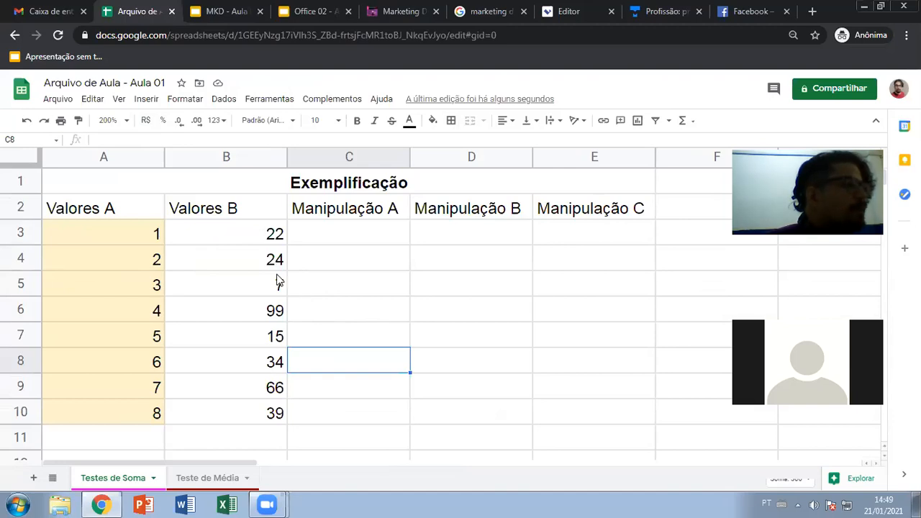
click(127, 121)
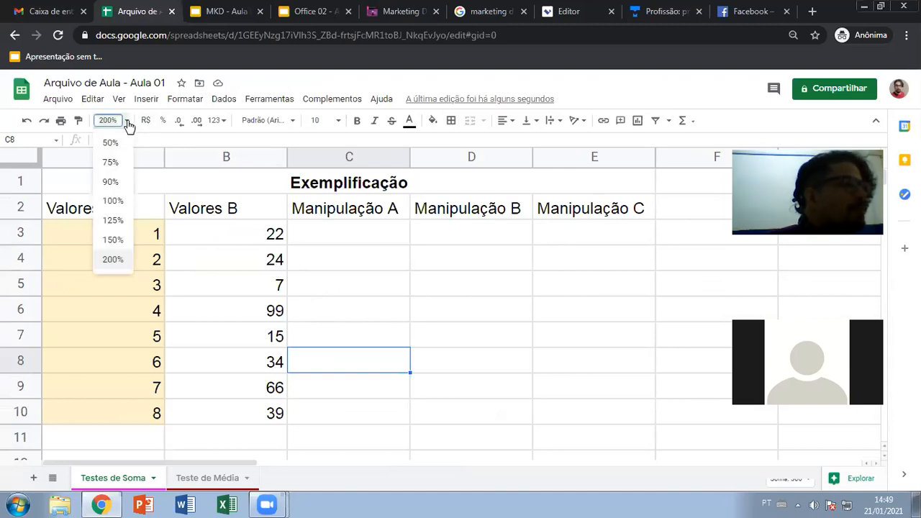
- Set zoom back to 100%, browse the 123 number formats, and select A1:E10
click(113, 201)
click(330, 270)
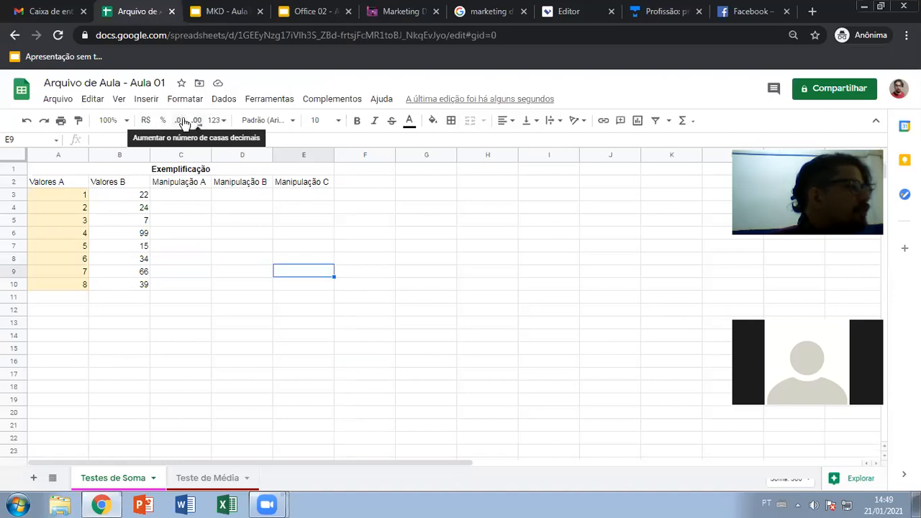
click(227, 120)
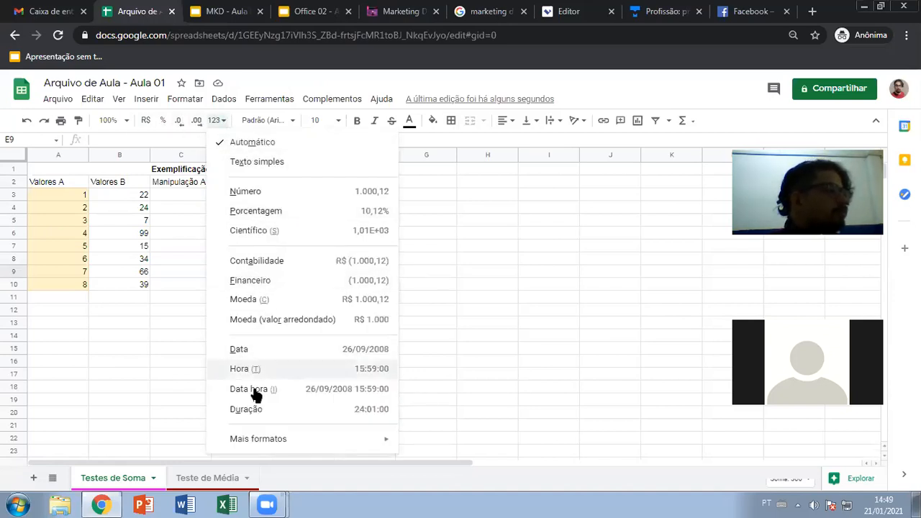
mouse_move(313, 441)
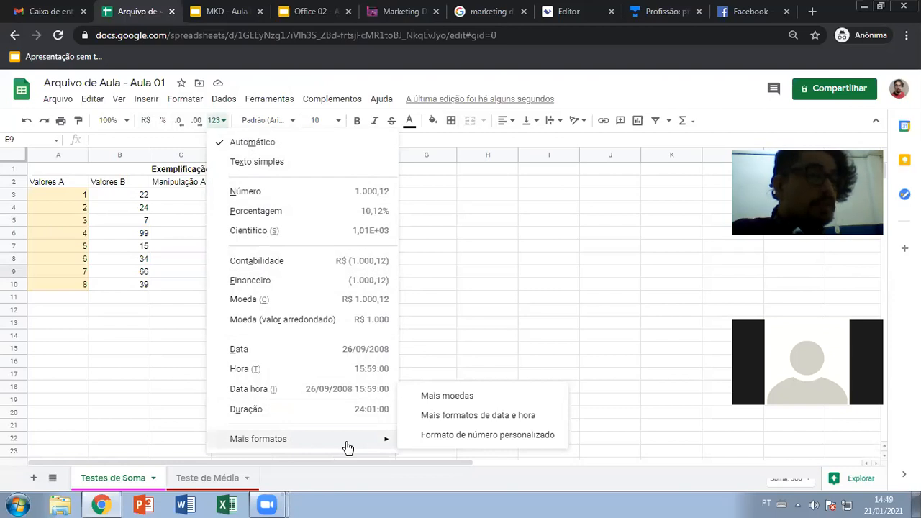
click(146, 362)
drag(108, 170, 123, 290)
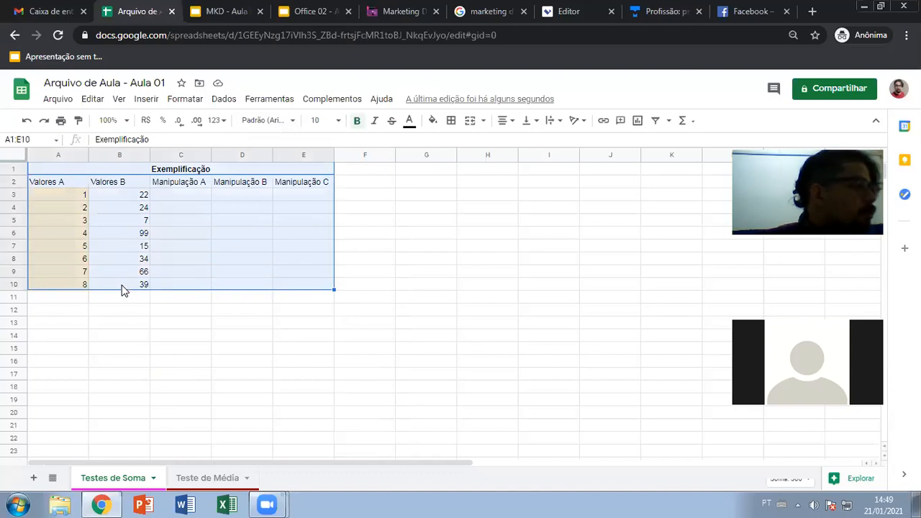
click(290, 122)
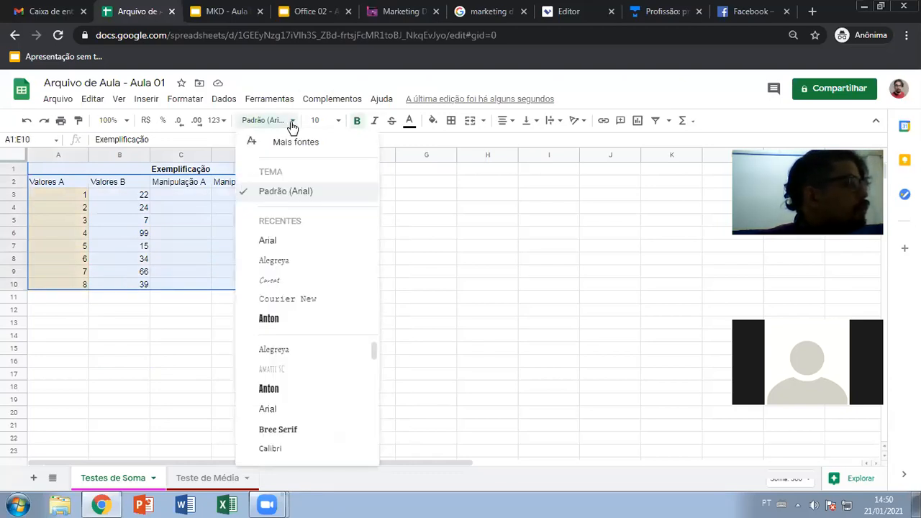
click(291, 123)
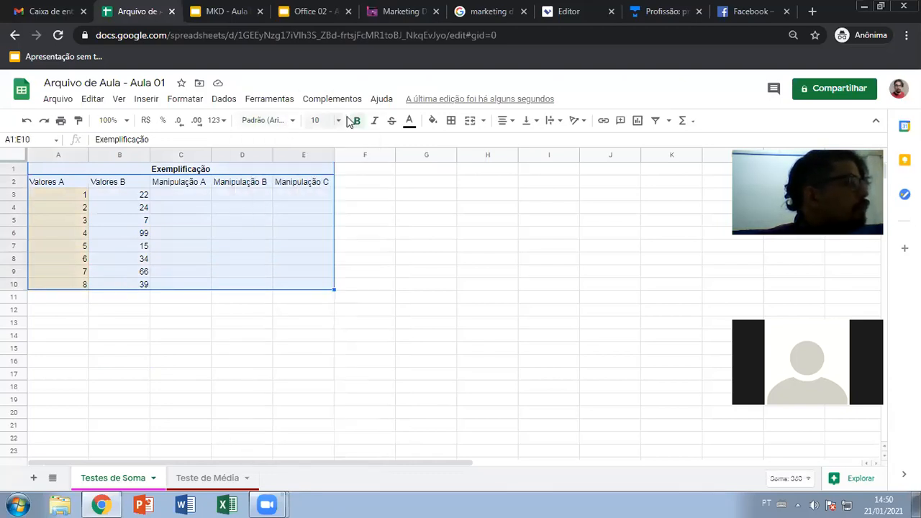
click(392, 121)
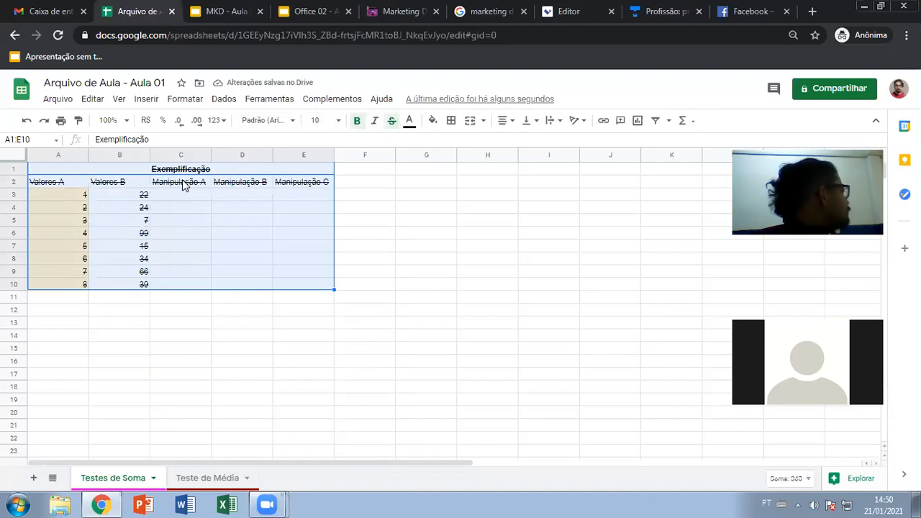
click(392, 120)
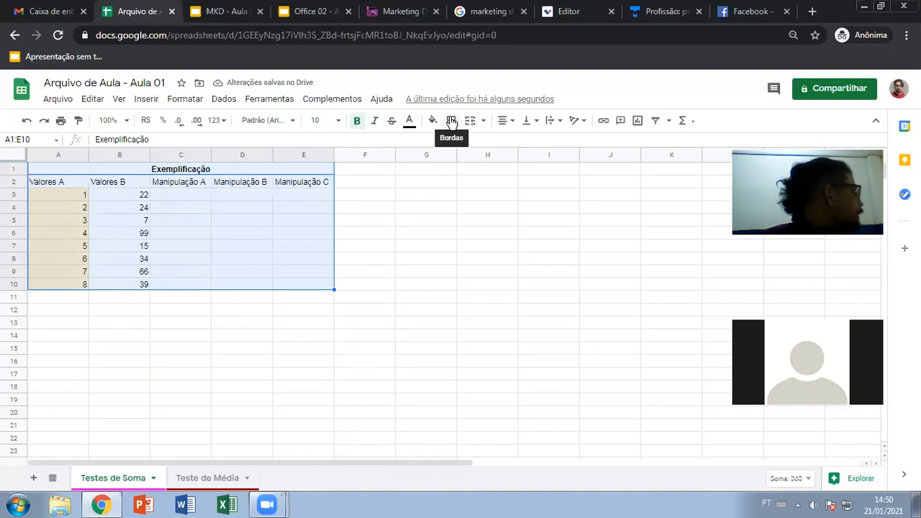
click(452, 120)
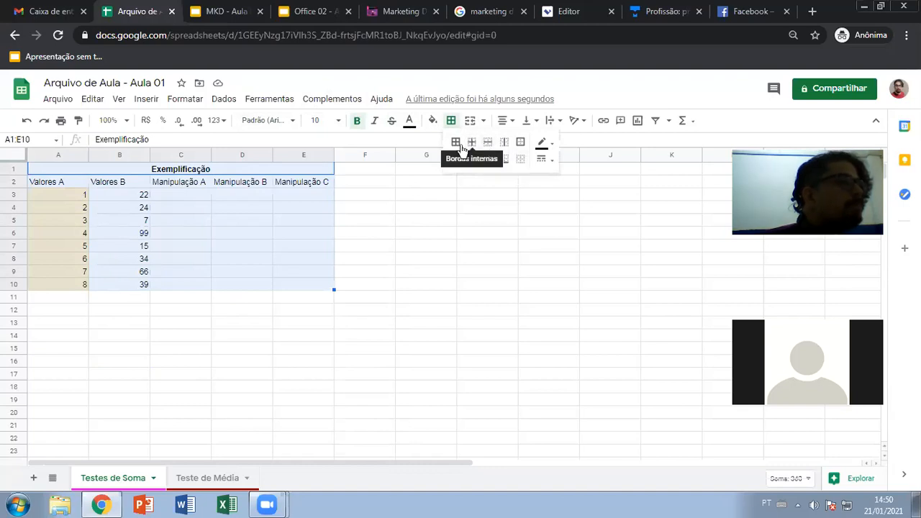
click(549, 165)
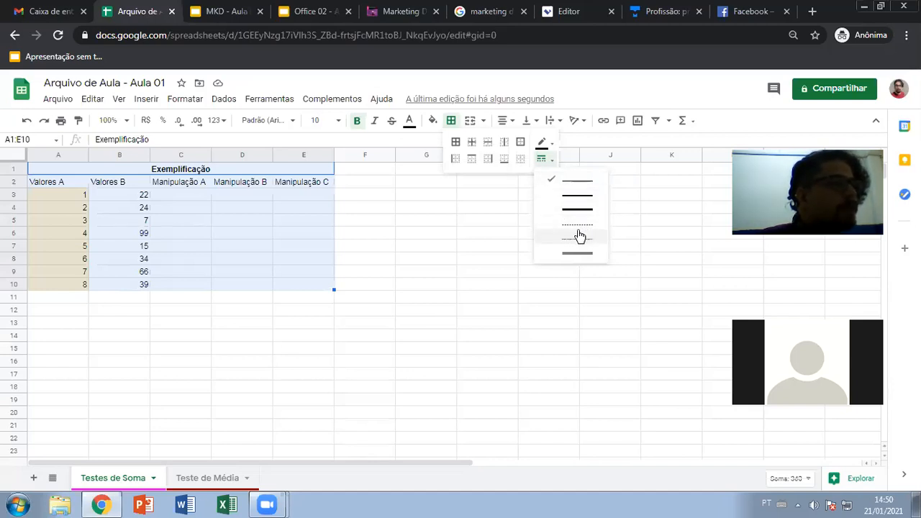
click(490, 197)
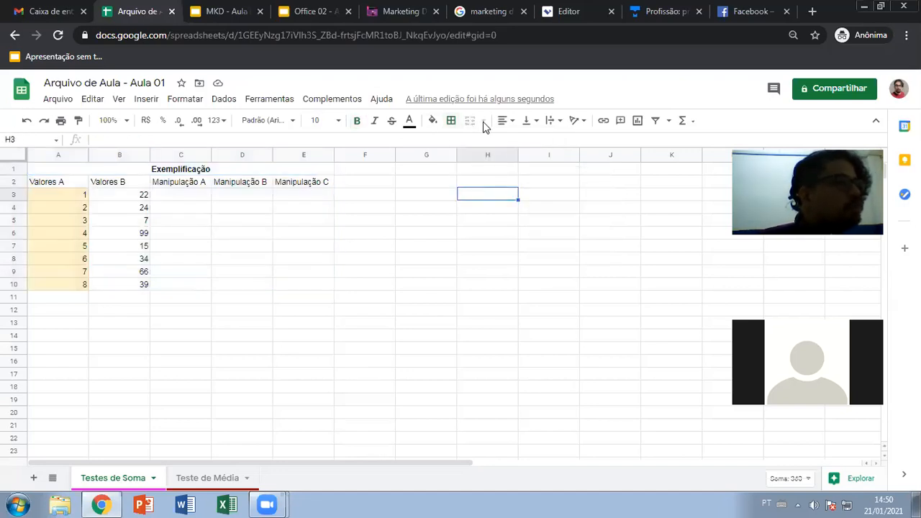
drag(347, 207, 438, 212)
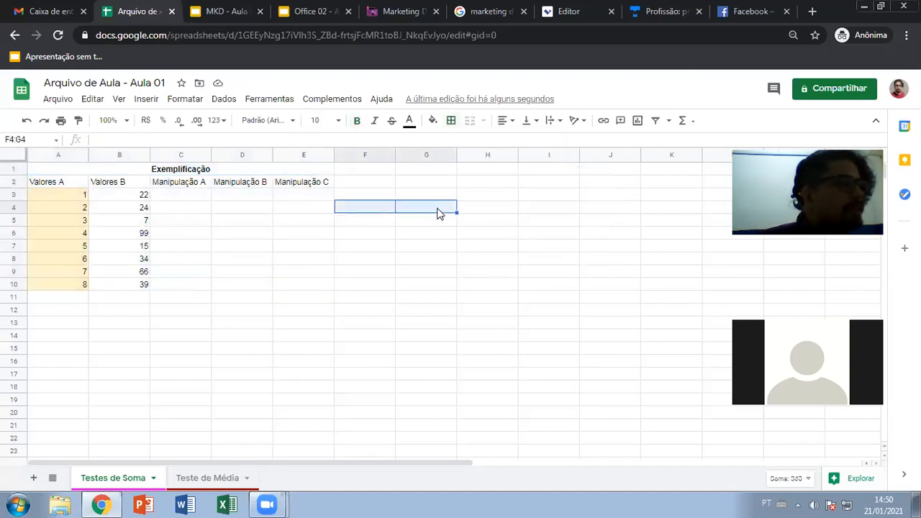
click(365, 207)
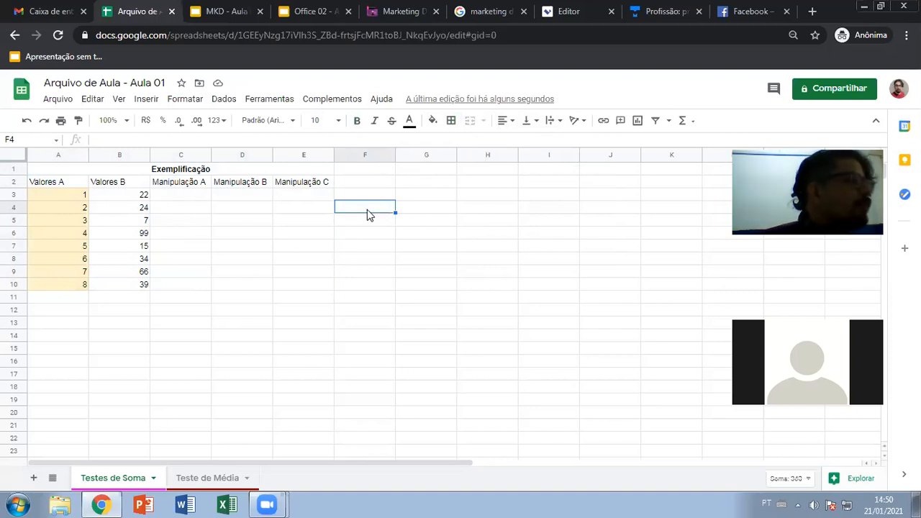
click(506, 123)
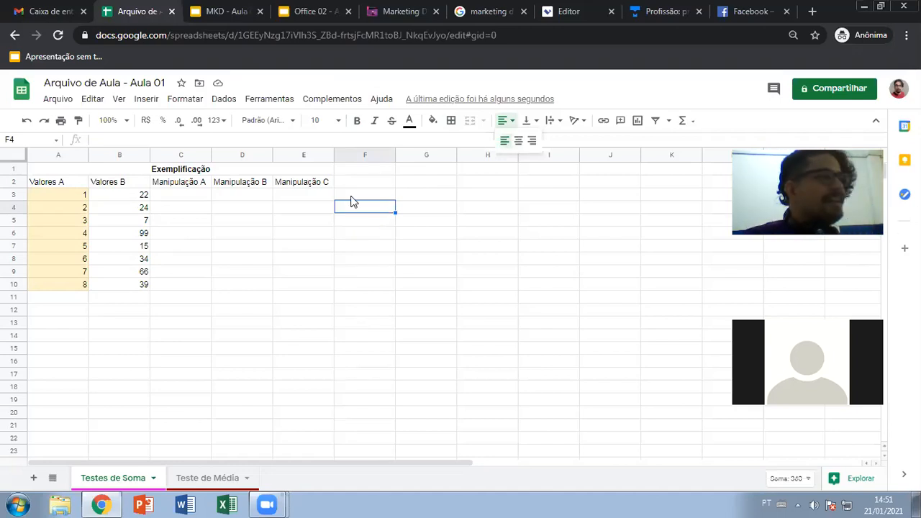
click(427, 244)
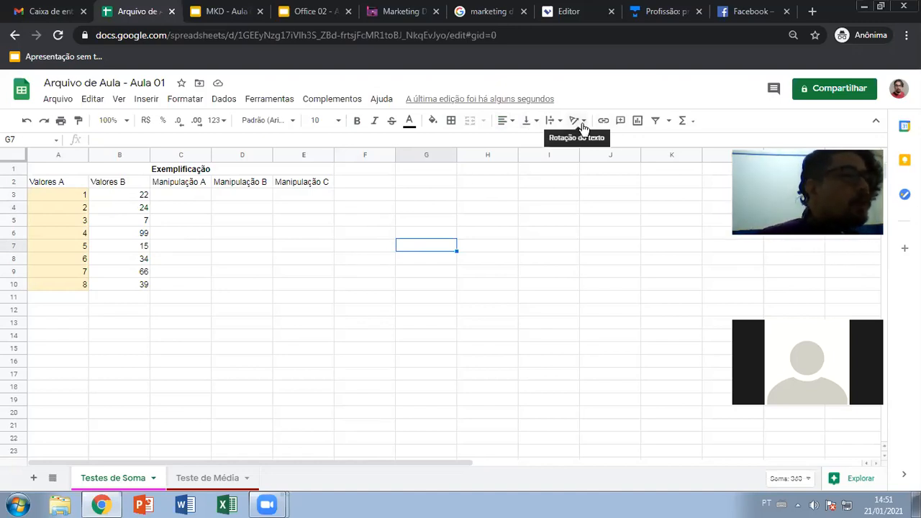
drag(165, 186, 319, 182)
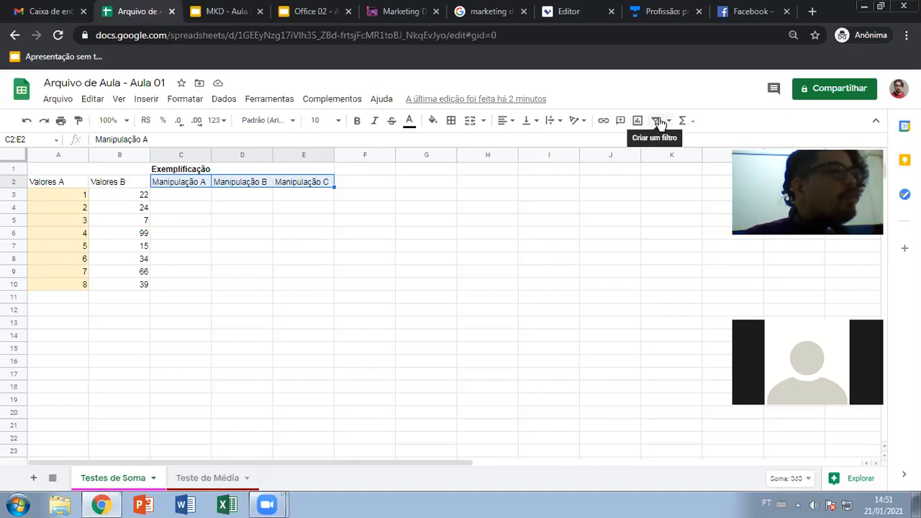
drag(68, 182, 301, 187)
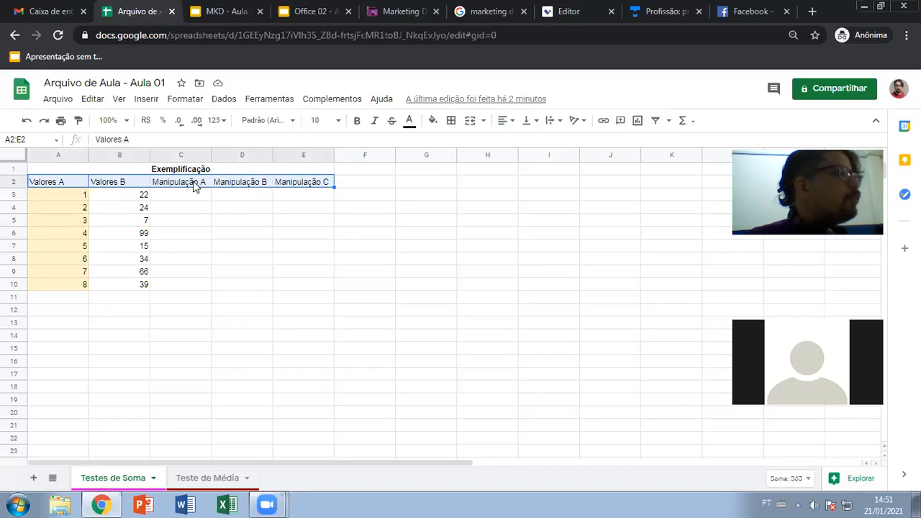
click(669, 121)
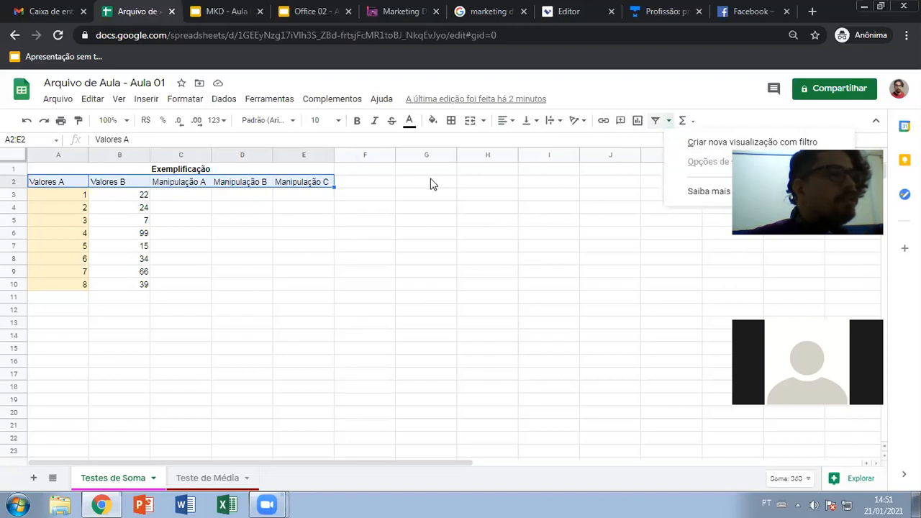
click(426, 198)
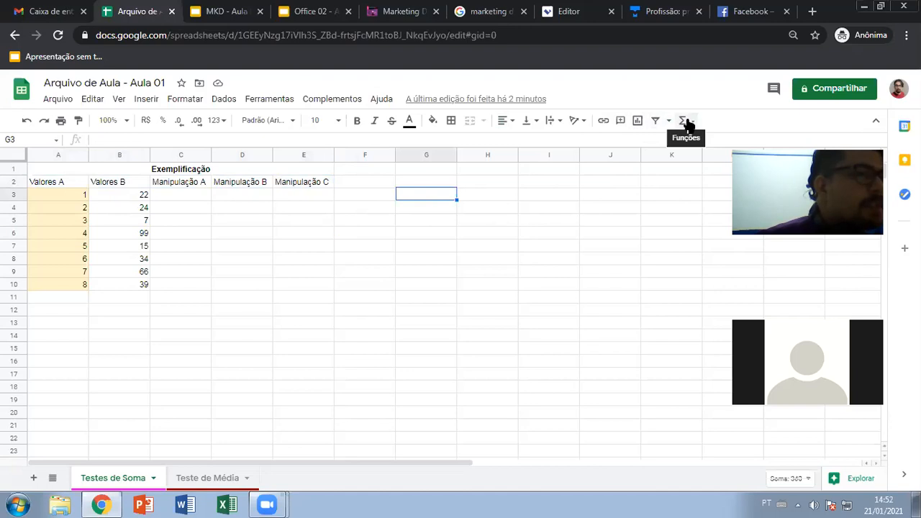
click(686, 122)
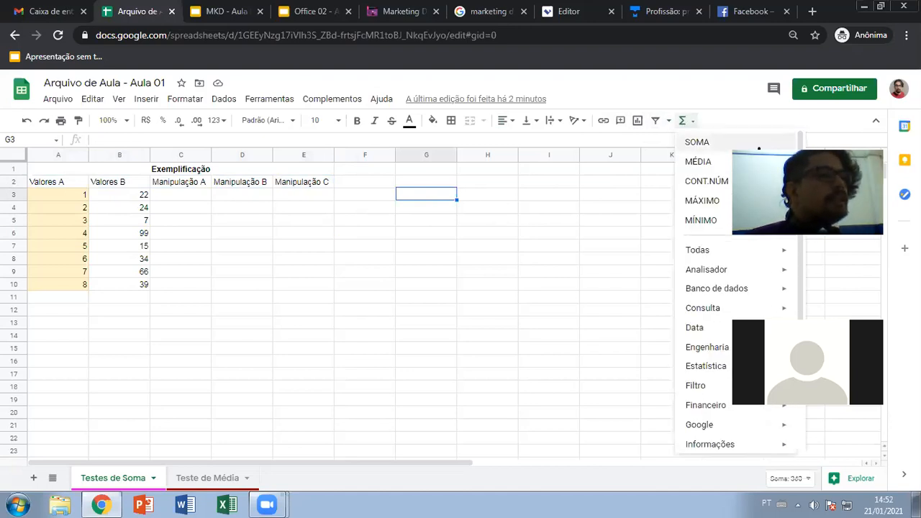
scroll(730, 245, down, 2)
scroll(730, 302, up, 2)
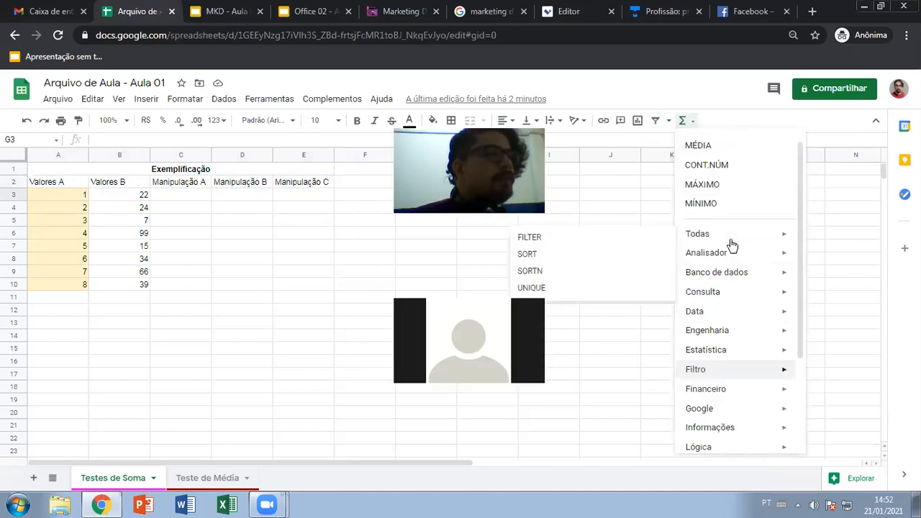
click(765, 69)
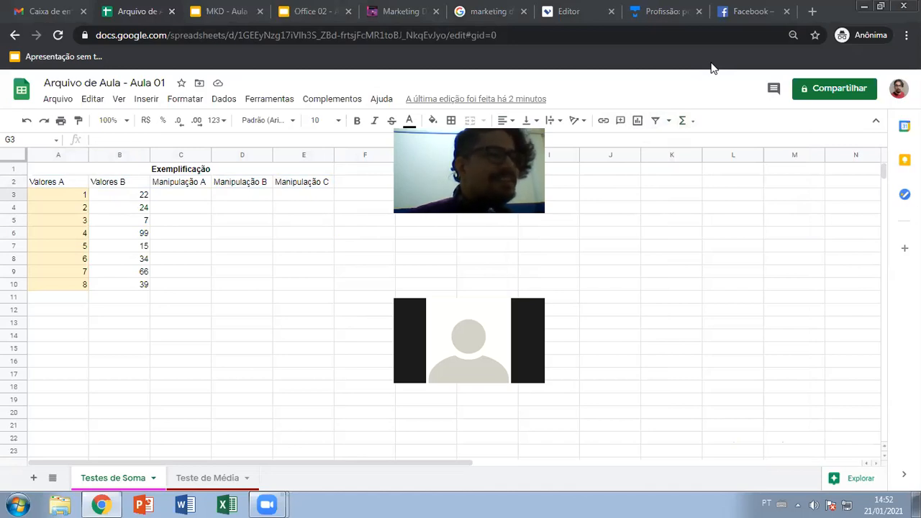
click(610, 194)
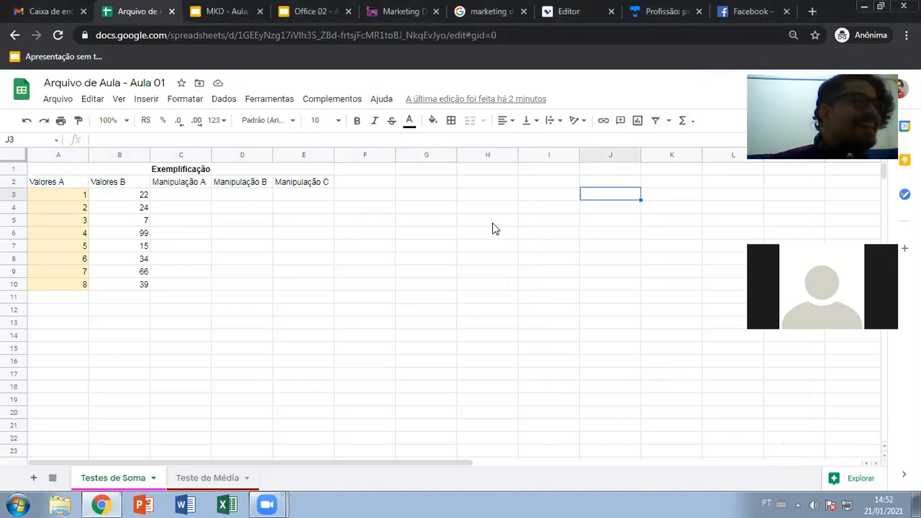
- Launch Excel and enter the proxy user name and password in Windows Security
click(227, 506)
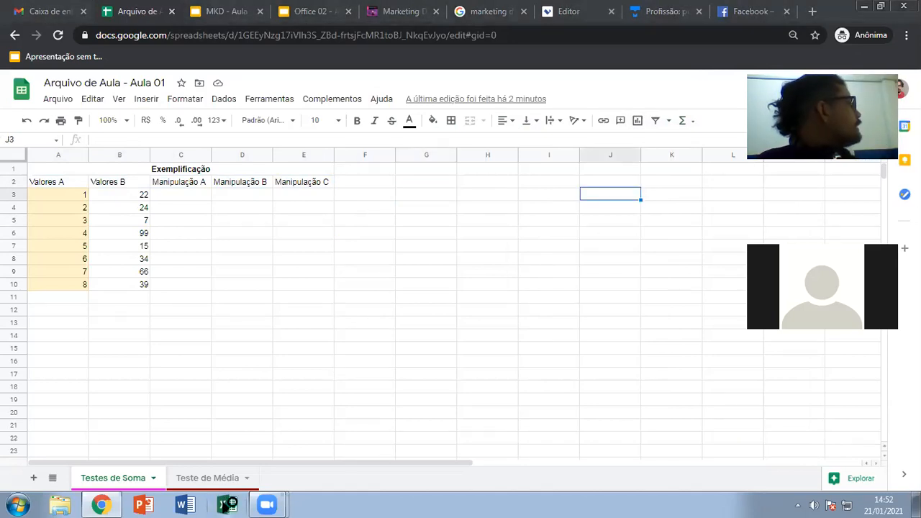
click(225, 506)
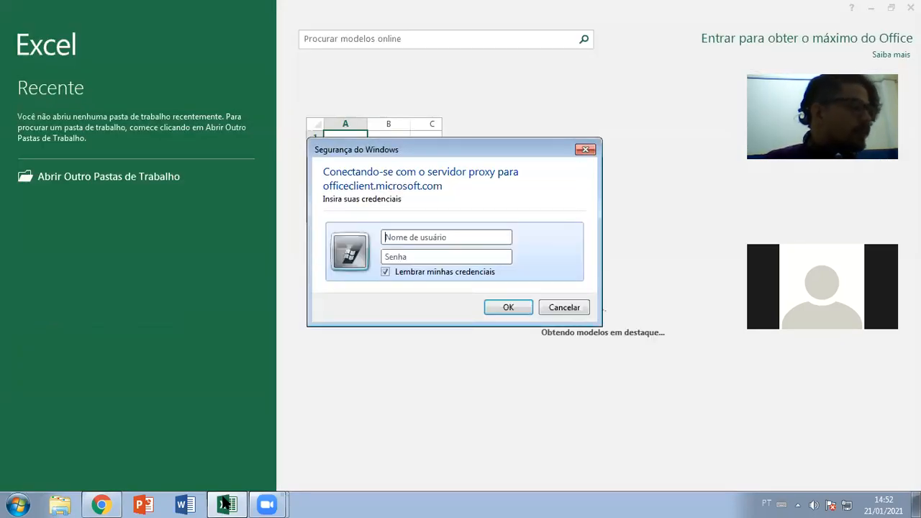
text(secret)
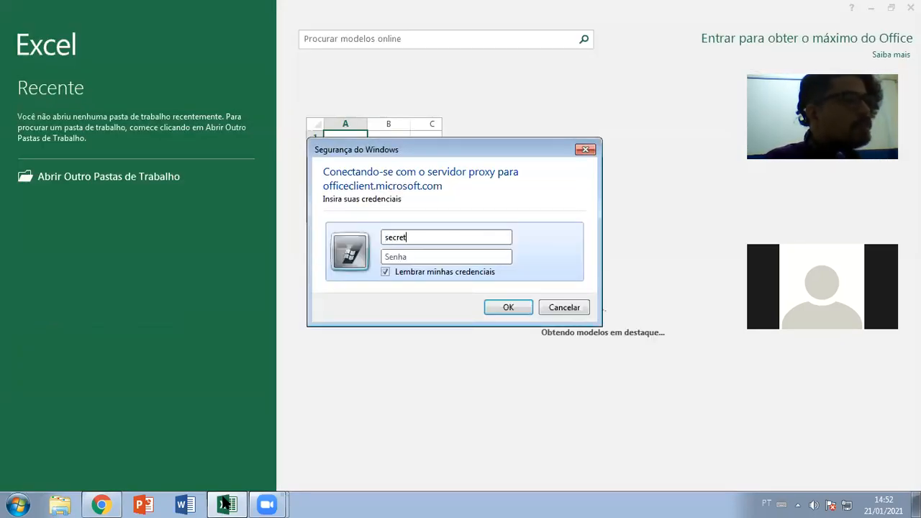
text(aria)
key(Tab)
text(*****)
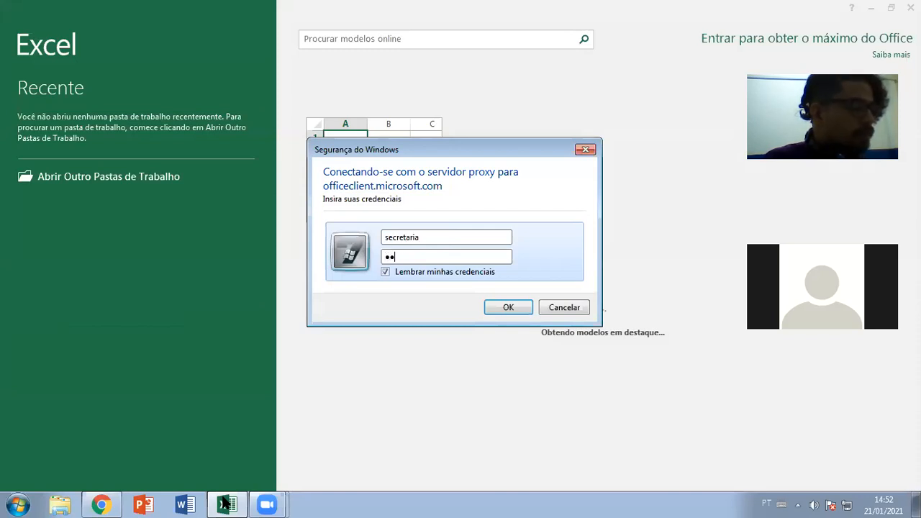
text(**)
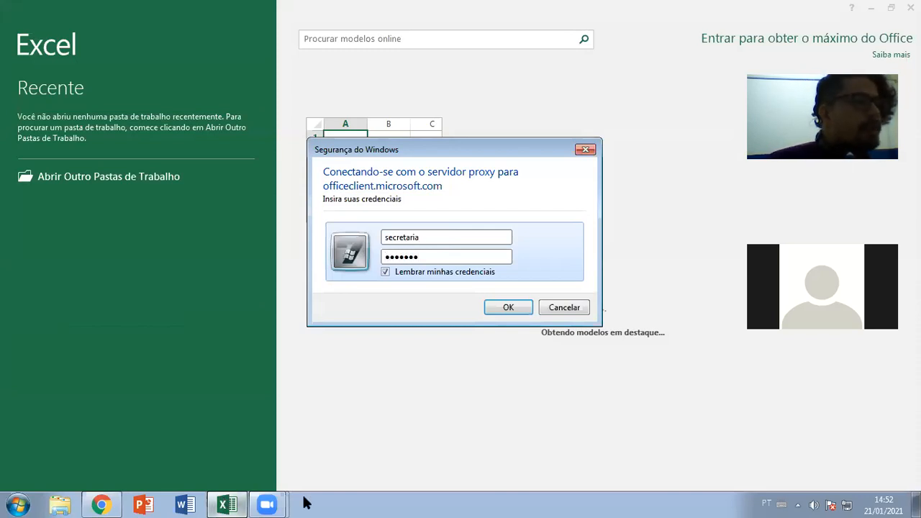
click(509, 307)
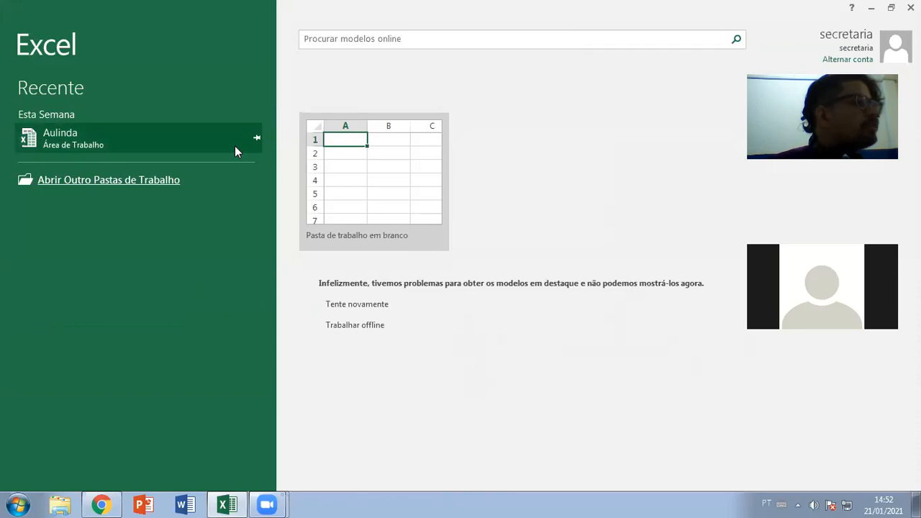
- Create the blank workbook Pasta1 from the Excel start screen
click(387, 152)
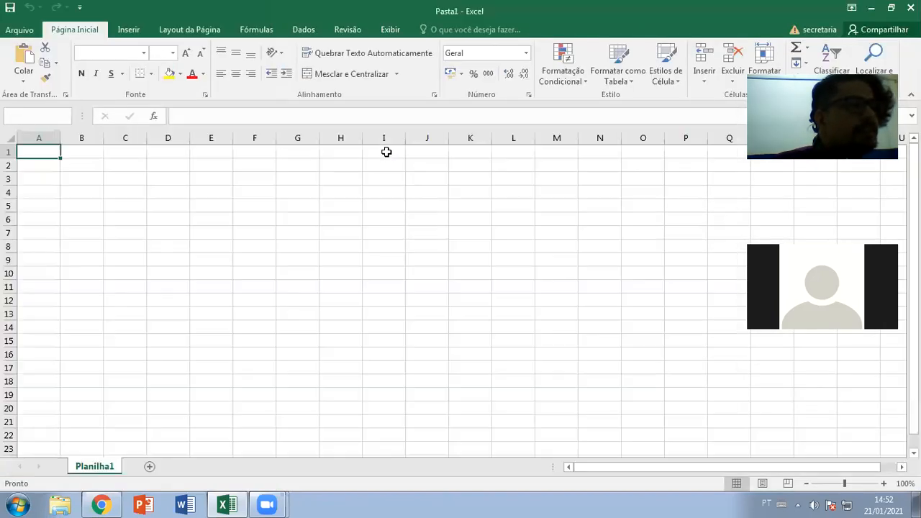
click(387, 151)
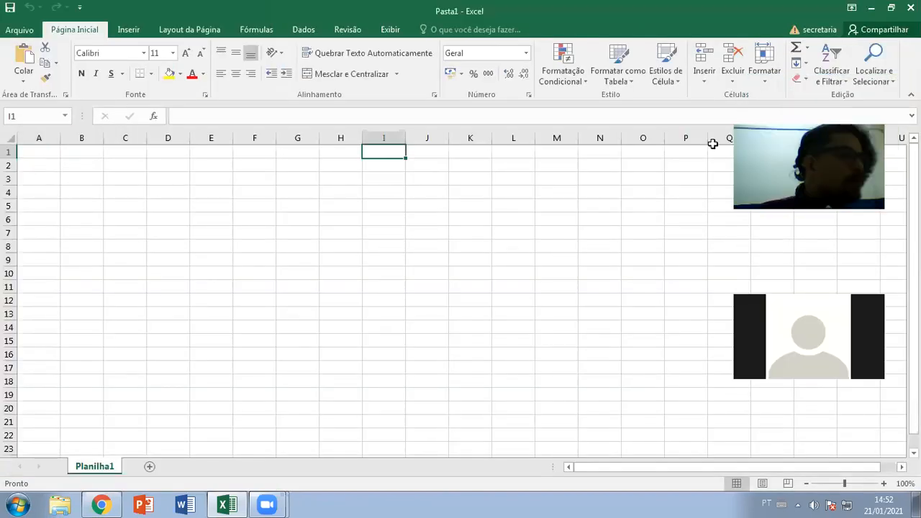
- Select cells B2 through N5 in Pasta1, then drag-select a block from A1
click(833, 119)
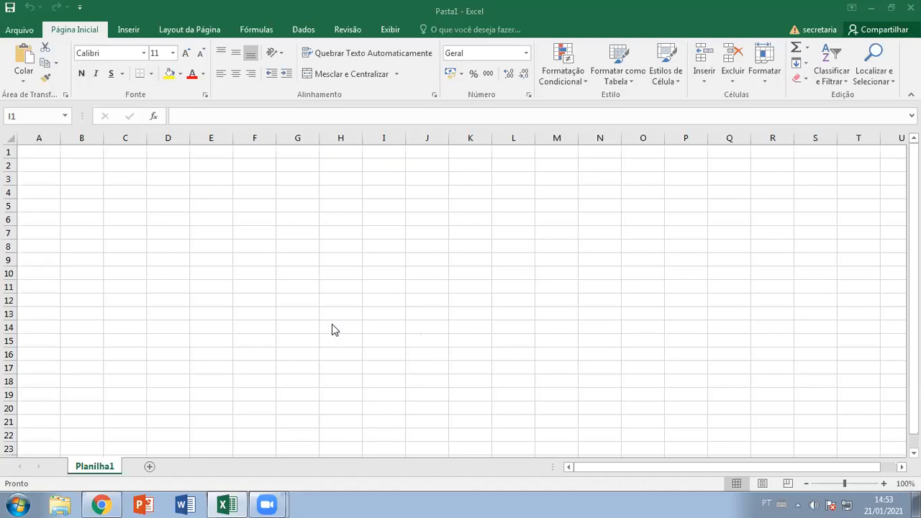
click(239, 229)
click(63, 168)
click(139, 206)
click(92, 193)
click(152, 208)
click(253, 207)
click(302, 207)
click(340, 206)
click(389, 203)
click(432, 206)
click(469, 206)
click(514, 206)
click(551, 206)
click(589, 206)
drag(52, 155, 155, 193)
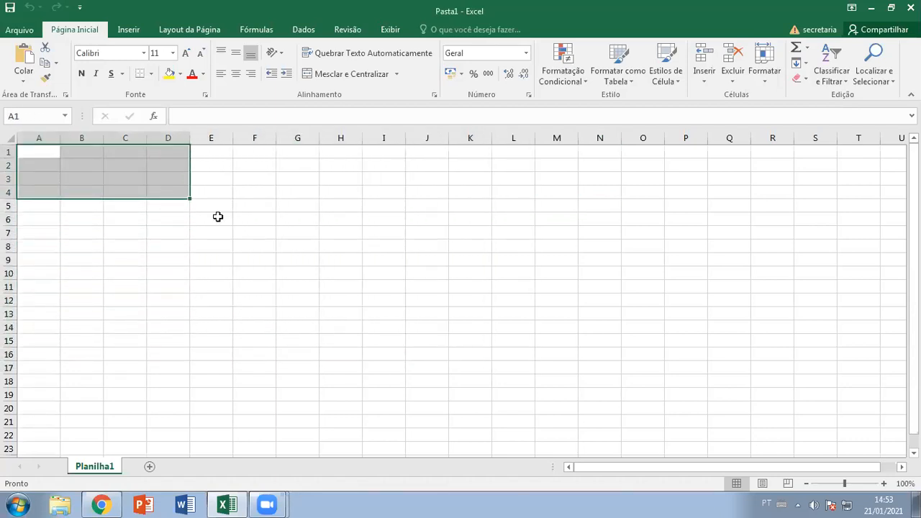
- Switch to Chrome and bring up the 'Office 02 - Aula 01' slides
click(254, 225)
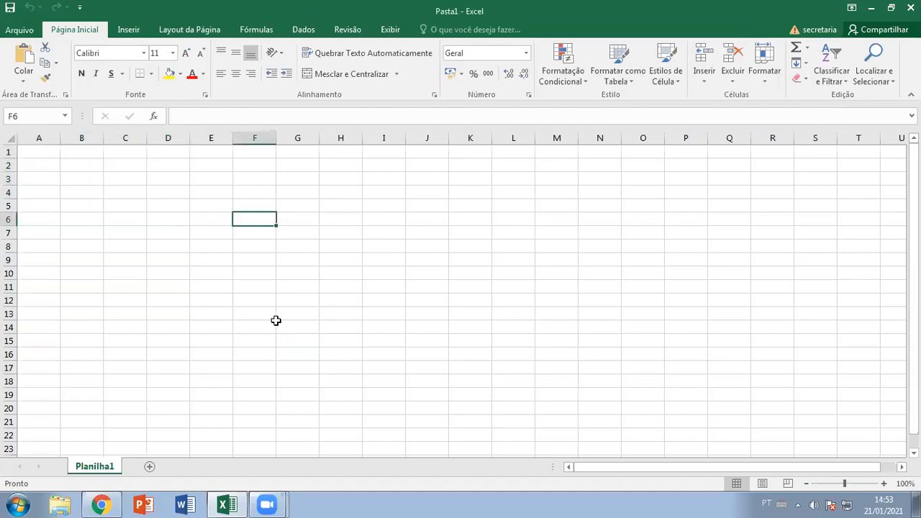
click(101, 504)
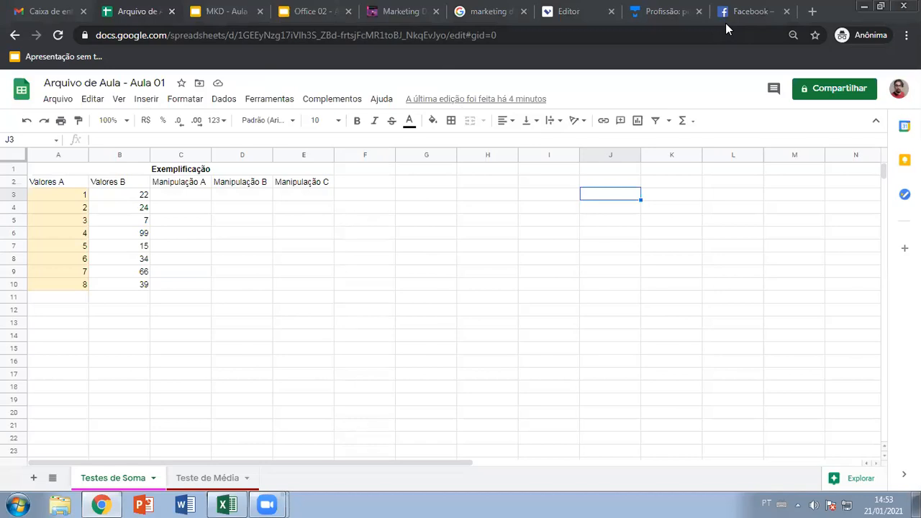
click(308, 12)
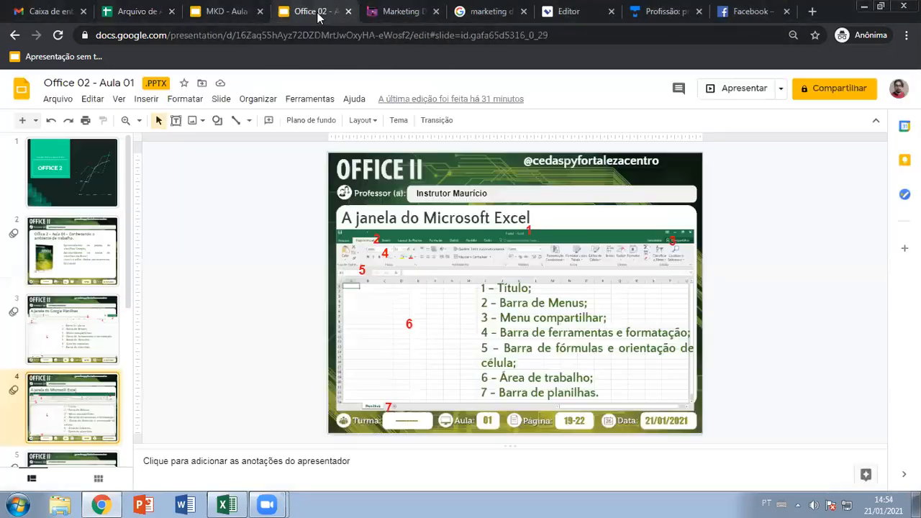
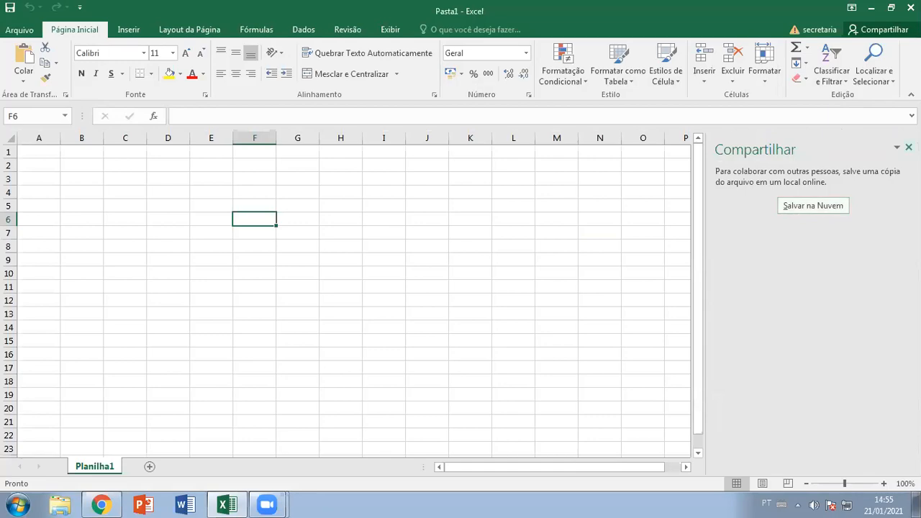
- Close the Compartilhar pane, return to the blank Pasta1 sheet, and select D5
click(101, 504)
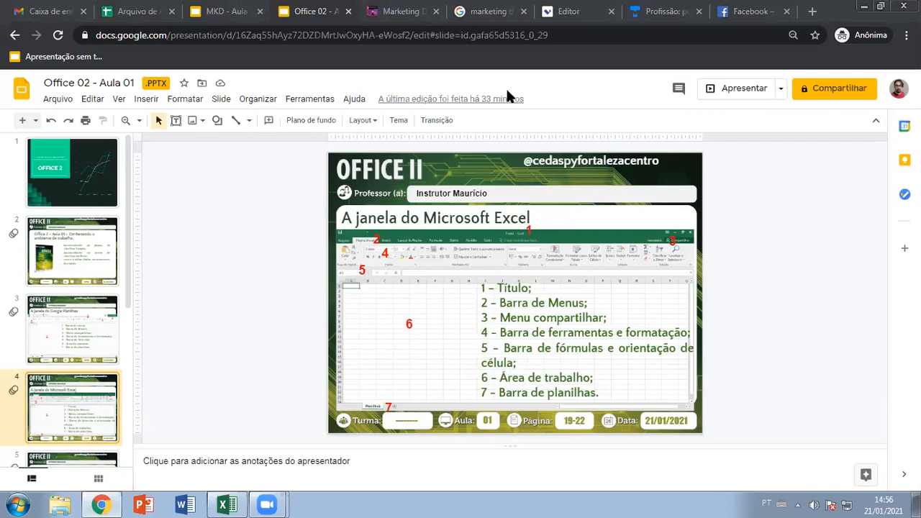
click(229, 504)
click(154, 206)
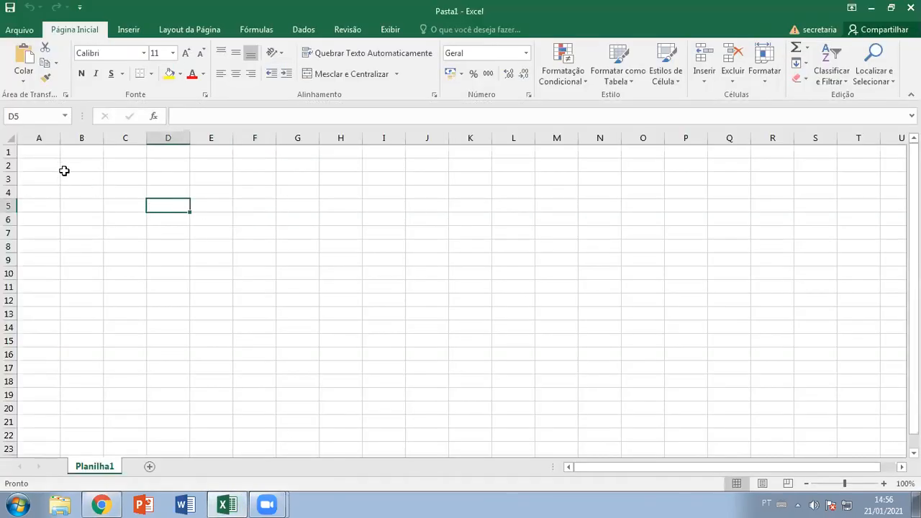
click(44, 155)
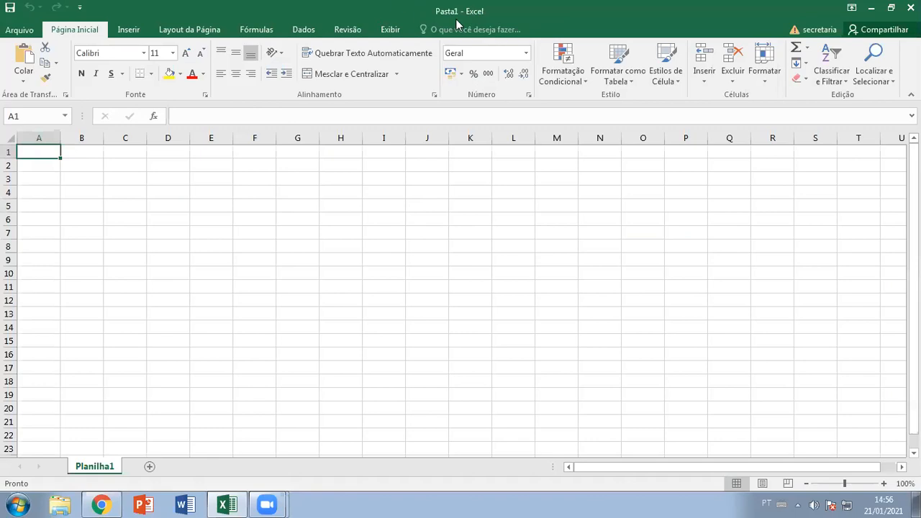
click(10, 7)
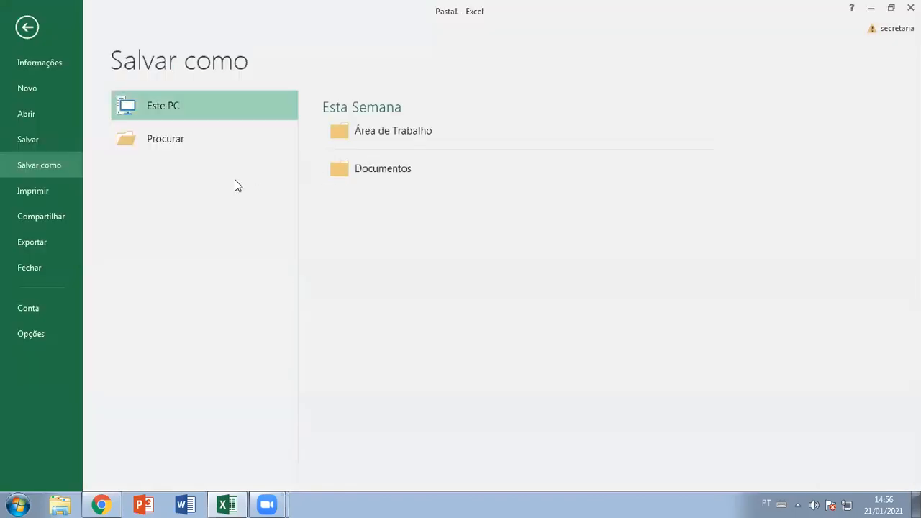
click(394, 167)
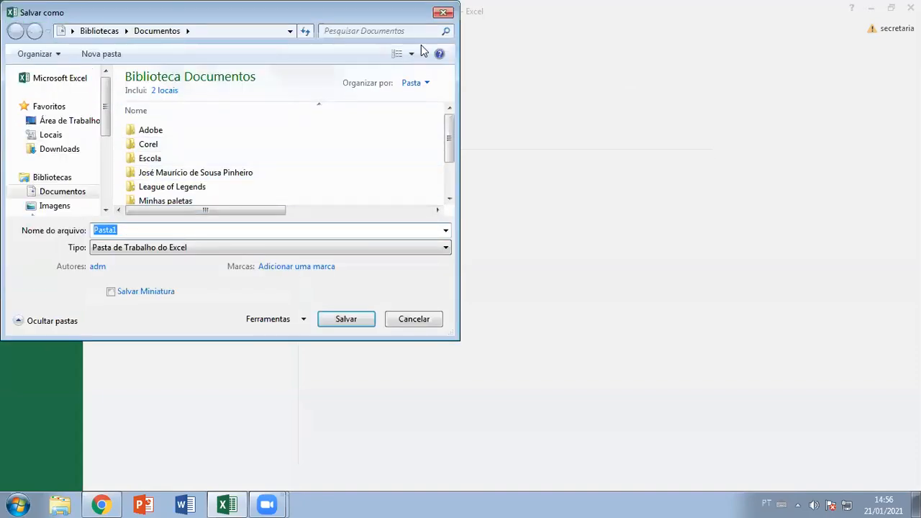
click(443, 13)
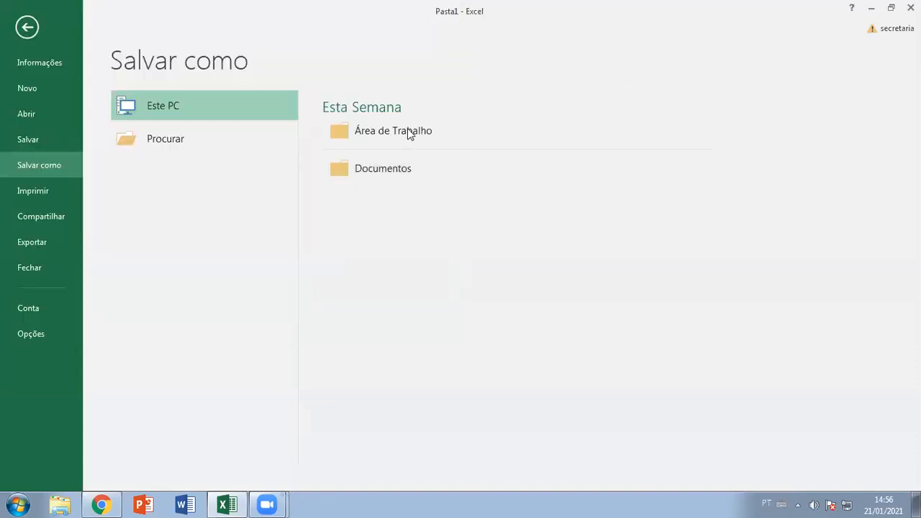
click(24, 31)
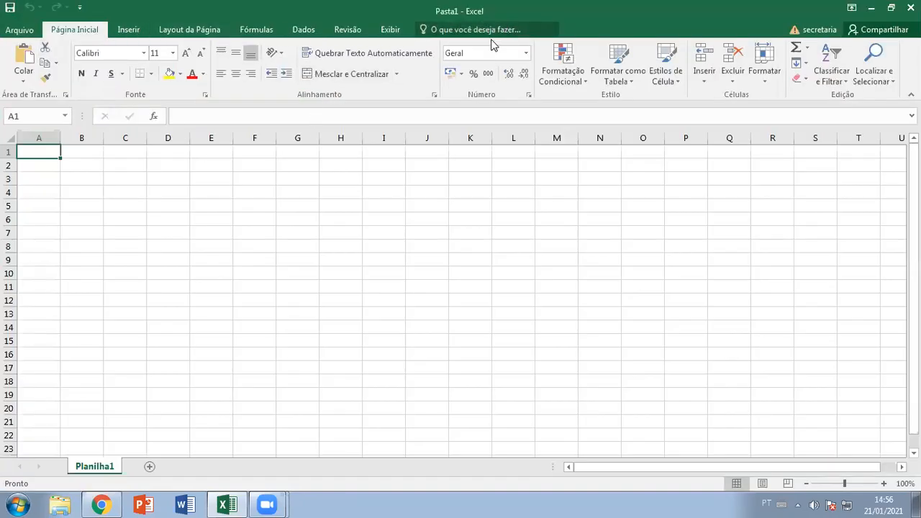
click(19, 30)
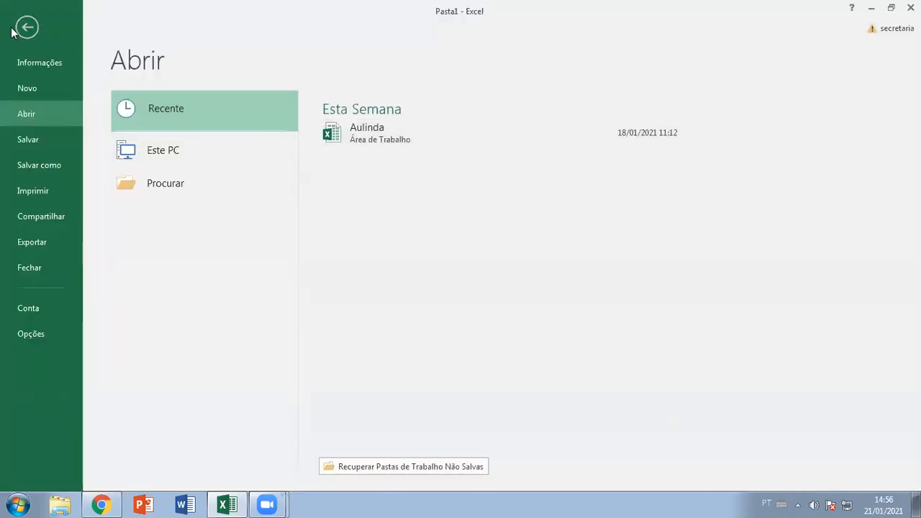
key(Escape)
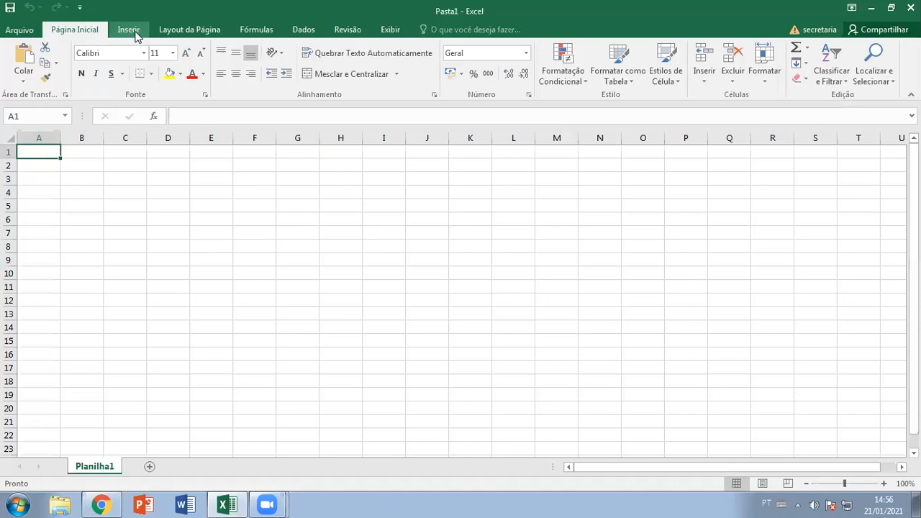
click(130, 35)
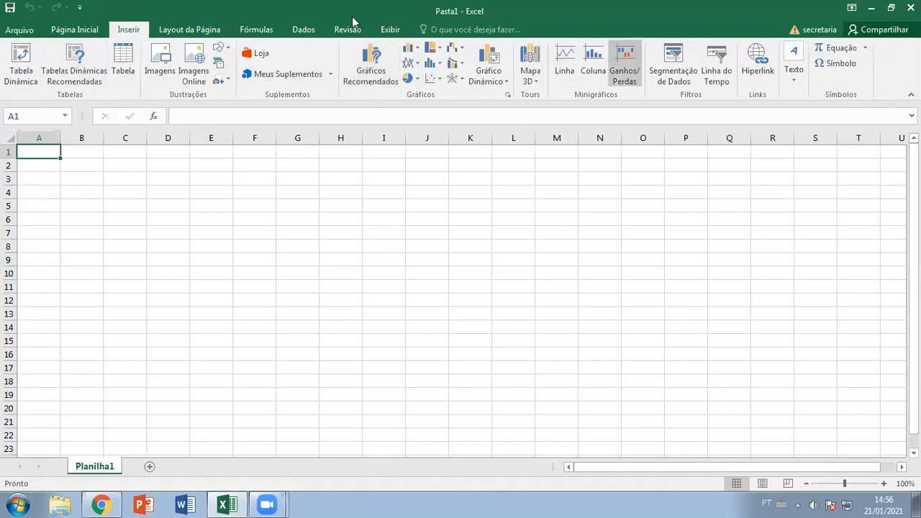
click(200, 32)
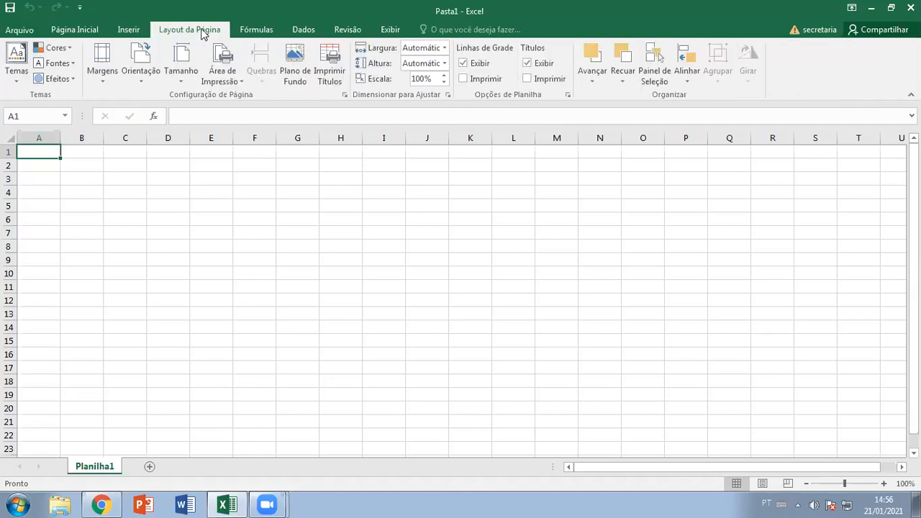
click(265, 34)
click(302, 30)
click(344, 31)
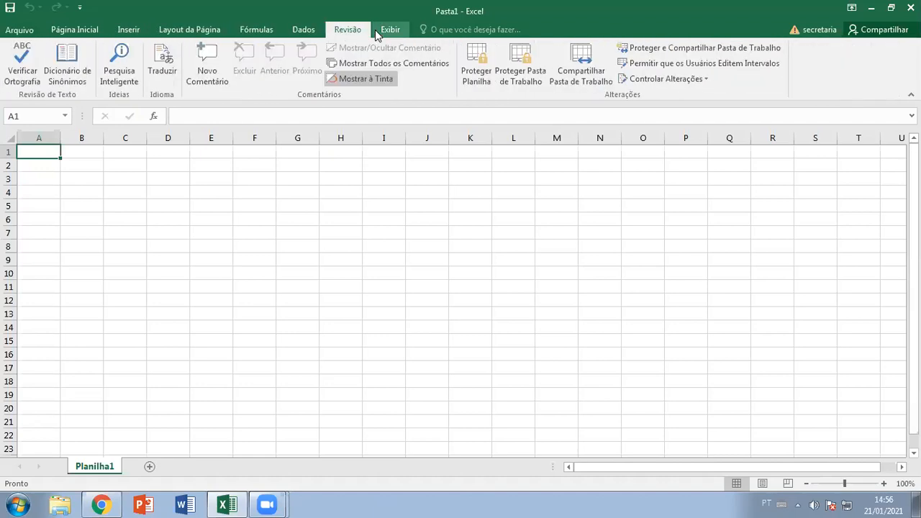
click(389, 30)
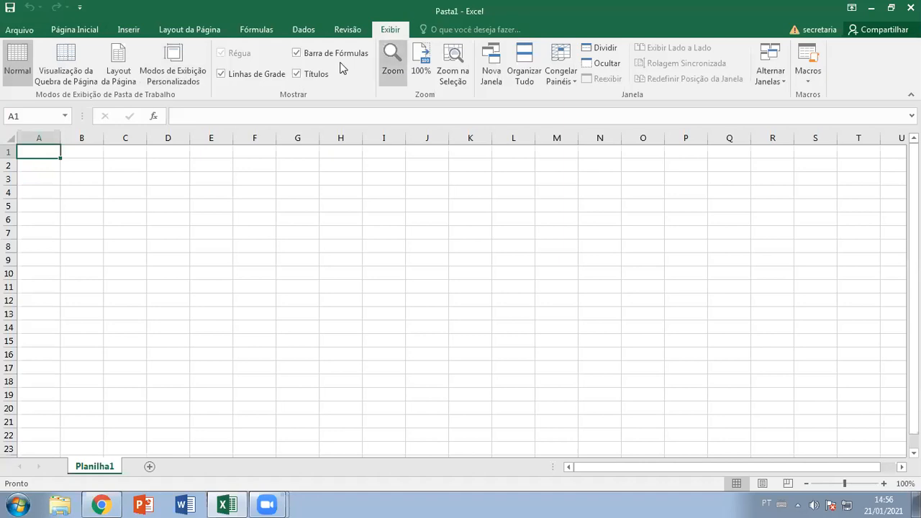
click(87, 31)
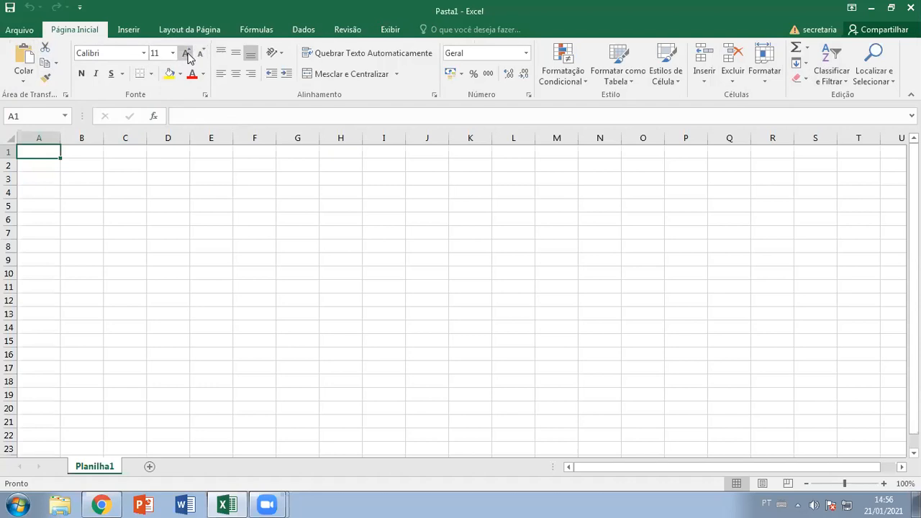
click(122, 73)
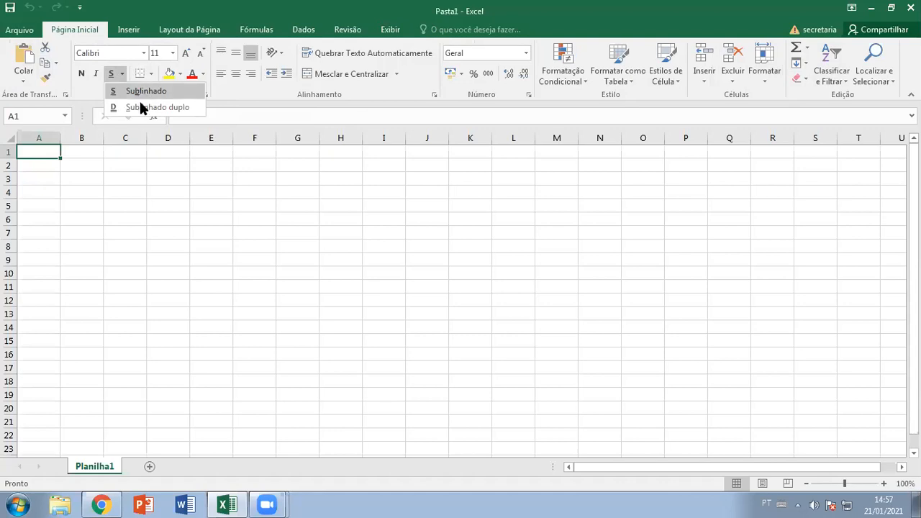
click(123, 73)
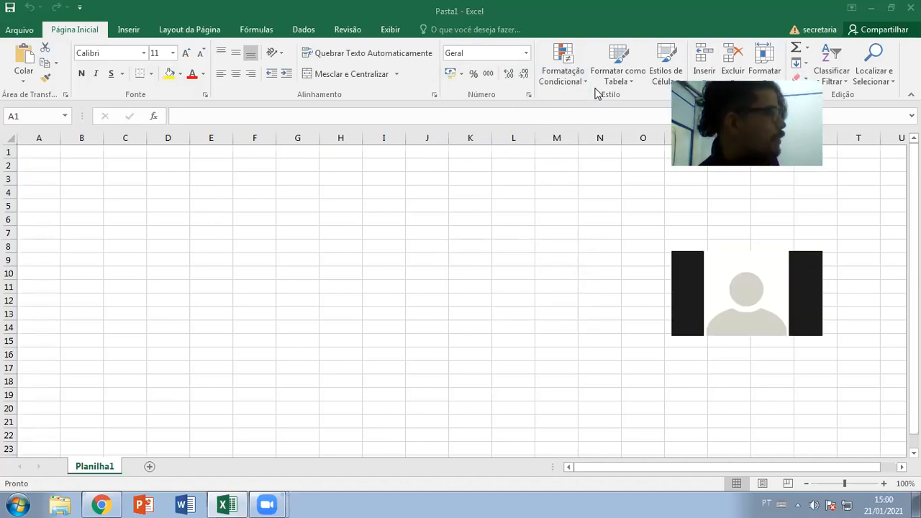
- Apply Todas as Bordas to A1:C6, undo and redo it once, and right-click the range
click(327, 124)
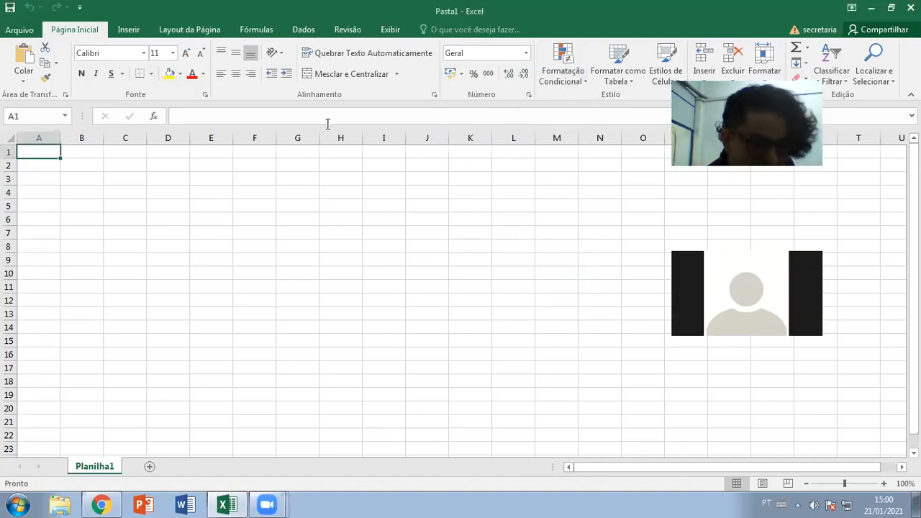
drag(50, 159, 131, 220)
click(151, 74)
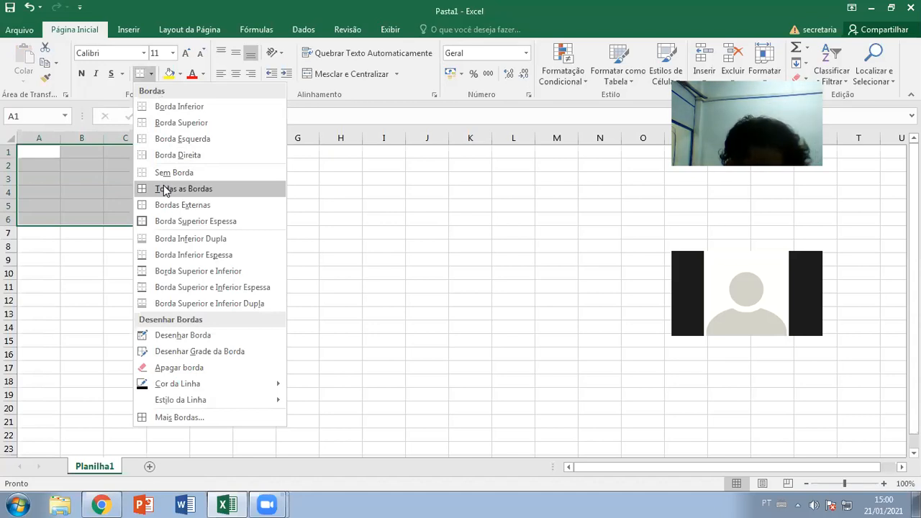
mouse_move(200, 401)
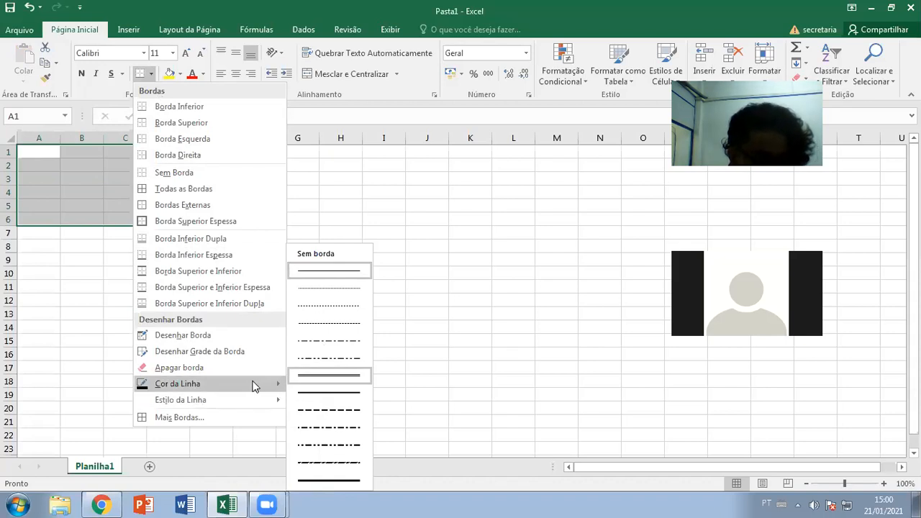
mouse_move(252, 388)
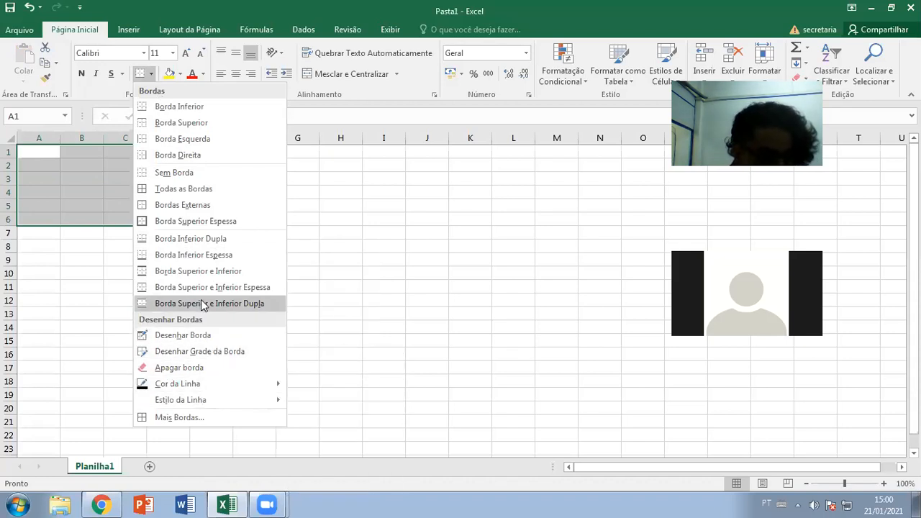
click(182, 192)
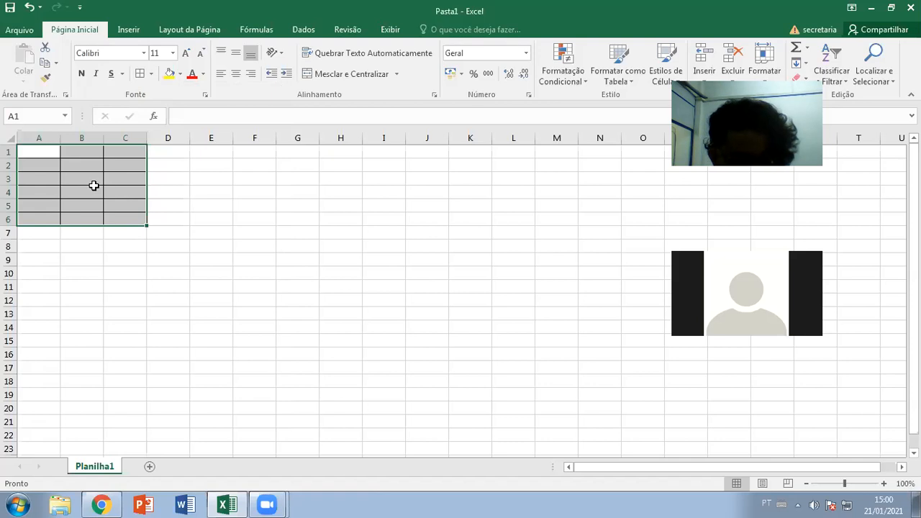
key(ctrl+z)
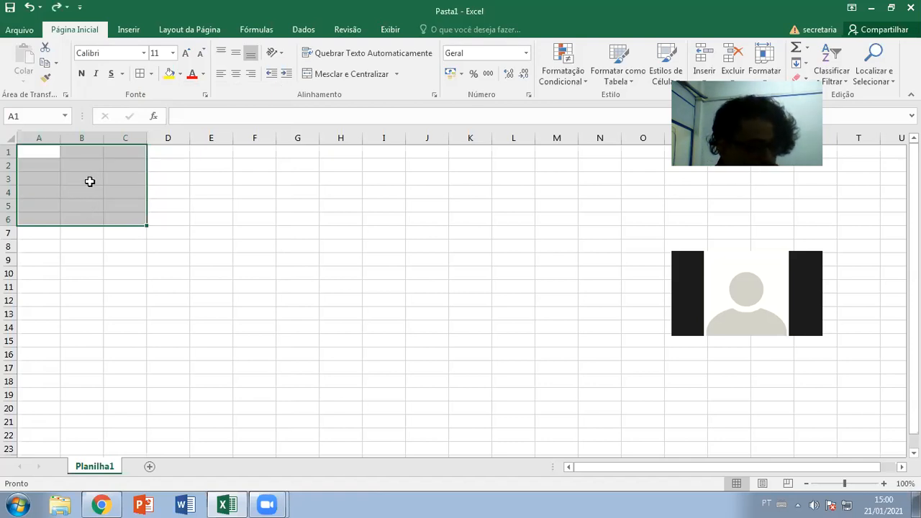
key(ctrl+y)
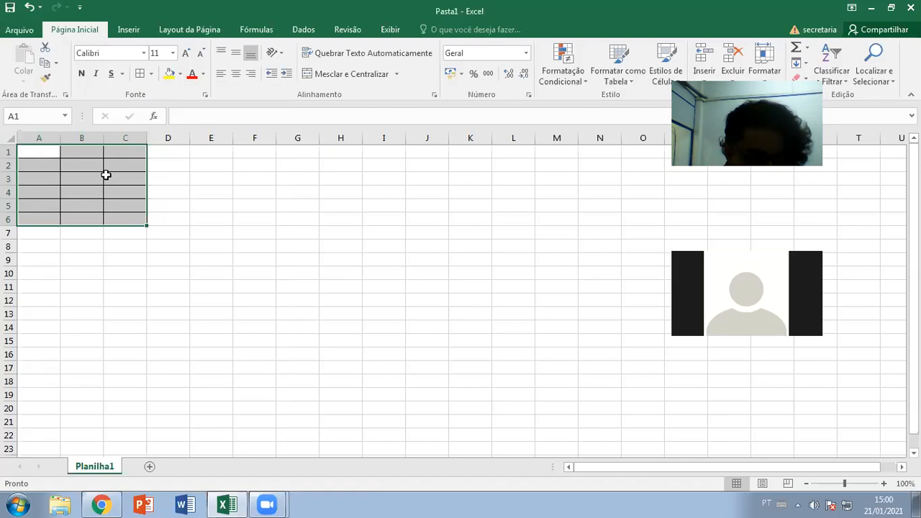
right_click(106, 175)
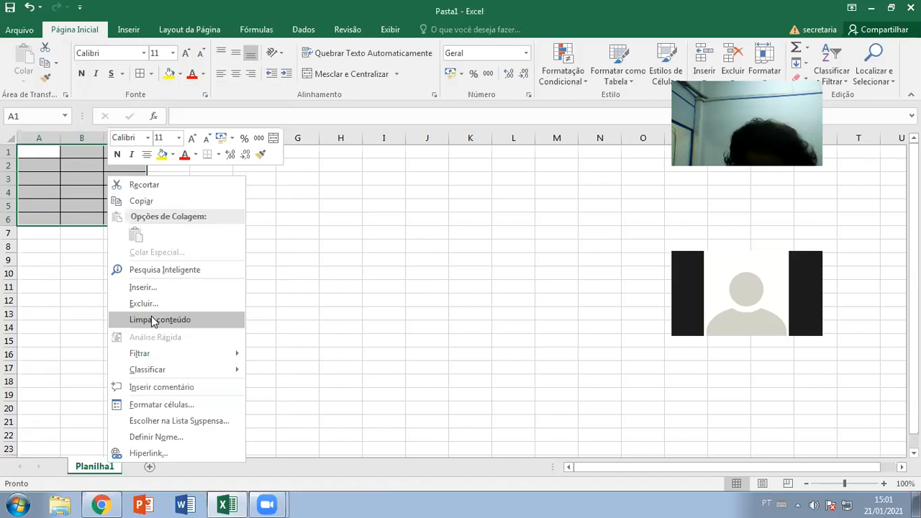
- Close the shortcut menu and deselect A1:C6 by clicking an empty cell
click(77, 252)
click(249, 194)
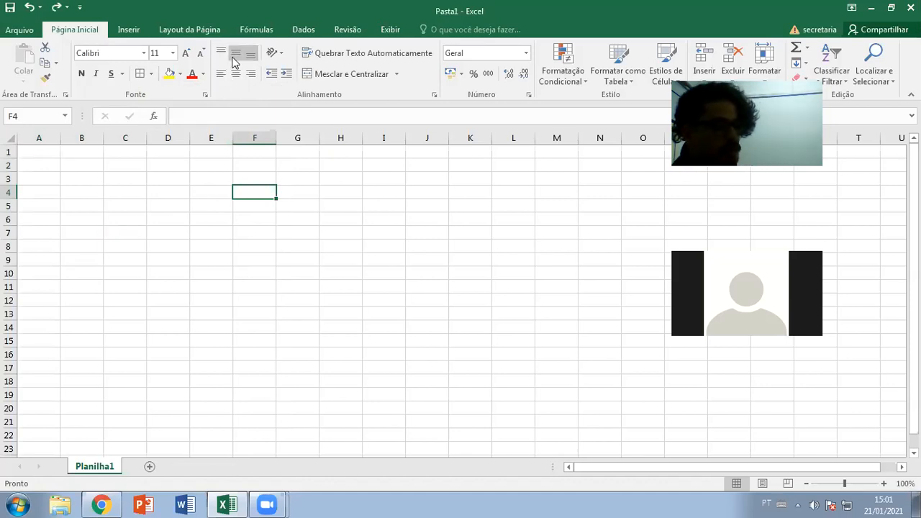
click(25, 154)
drag(9, 158, 15, 192)
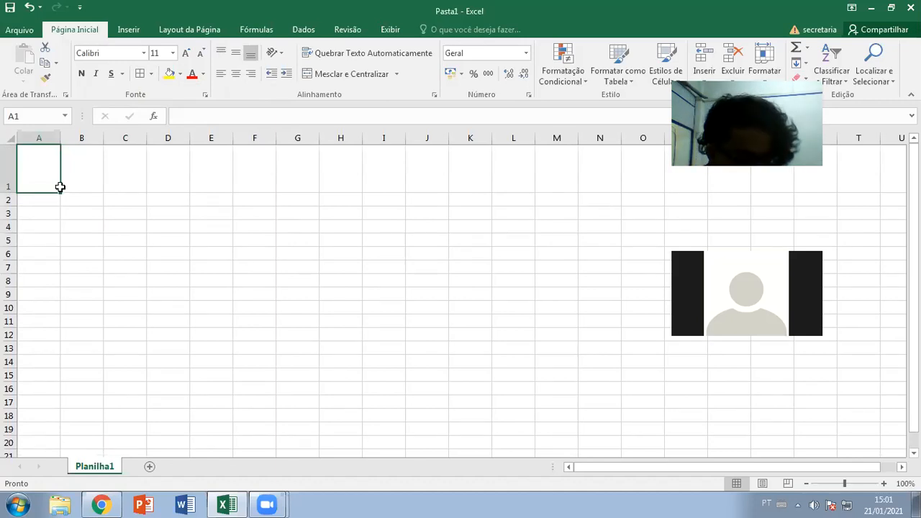
key(ctrl+z)
drag(59, 137, 148, 136)
key(ctrl+z)
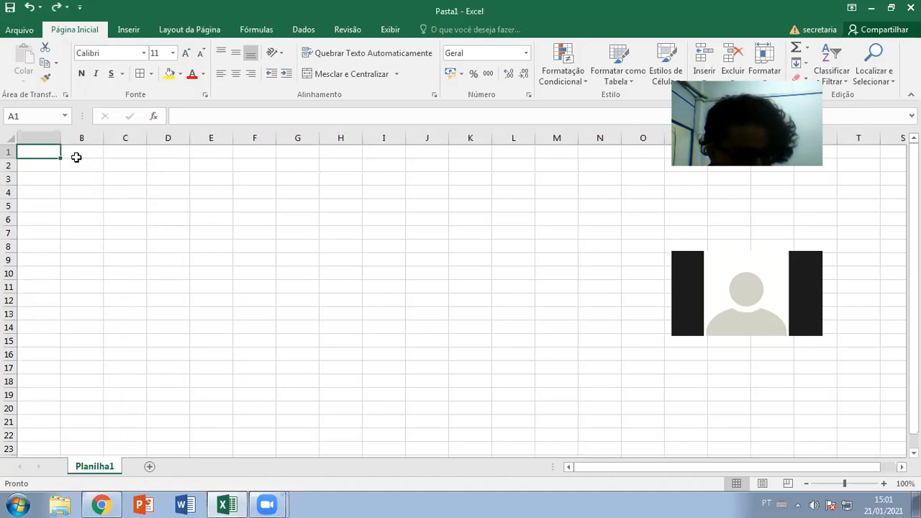
drag(11, 158, 15, 214)
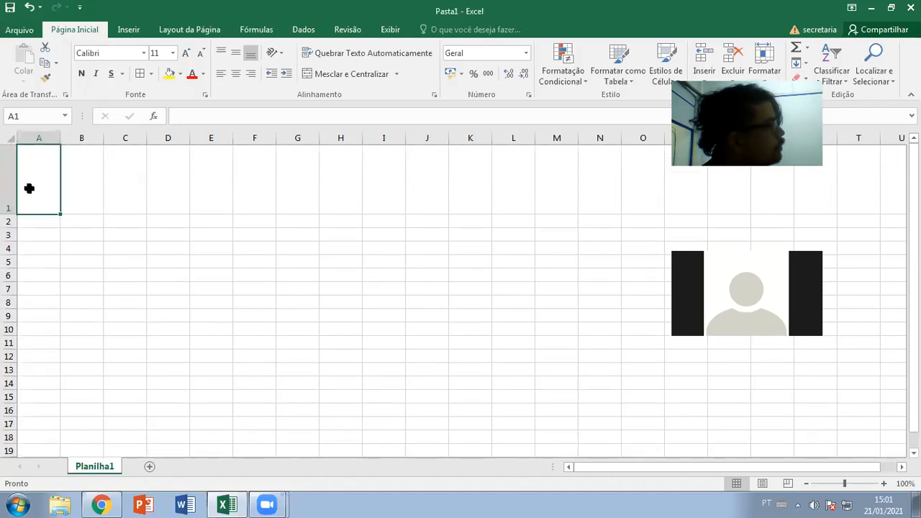
key(ctrl+z)
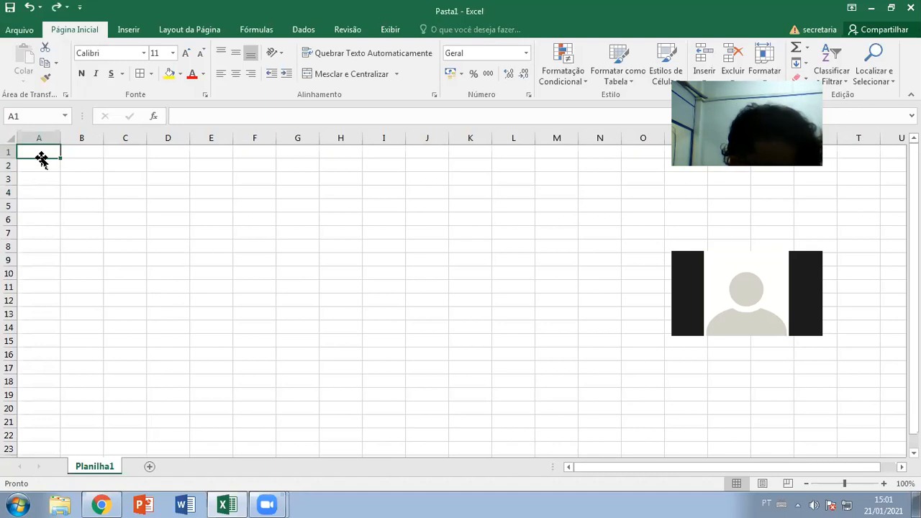
double_click(46, 152)
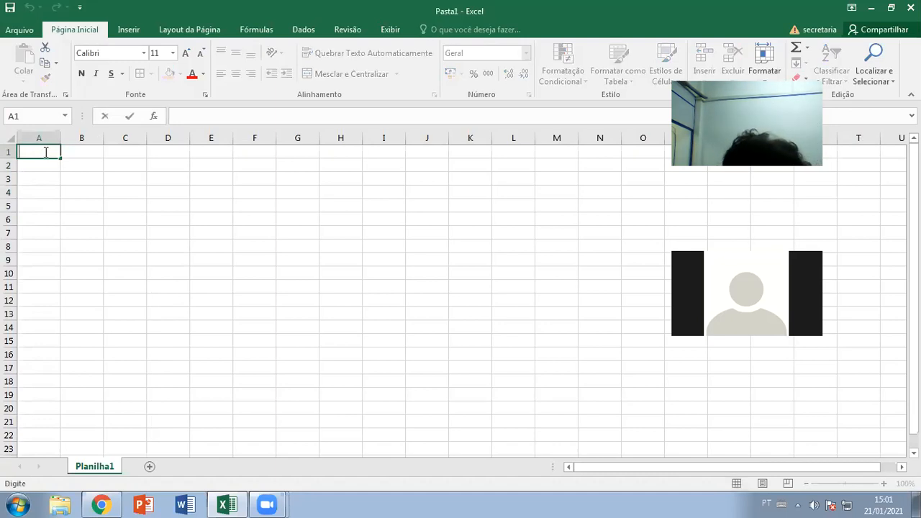
- Enter a first name in A1 and drag row 1's header border to make it much taller
text(Ar)
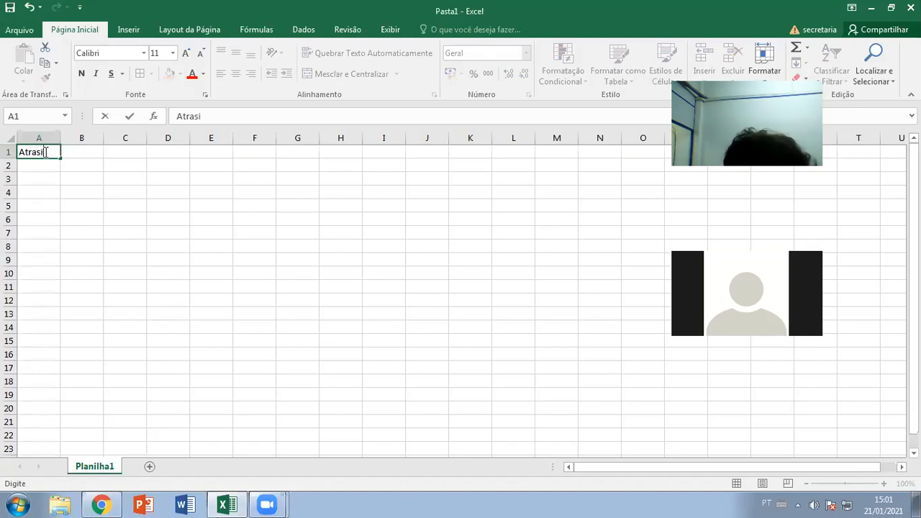
key(BackSpace)
key(BackSpace)
key(BackSpace)
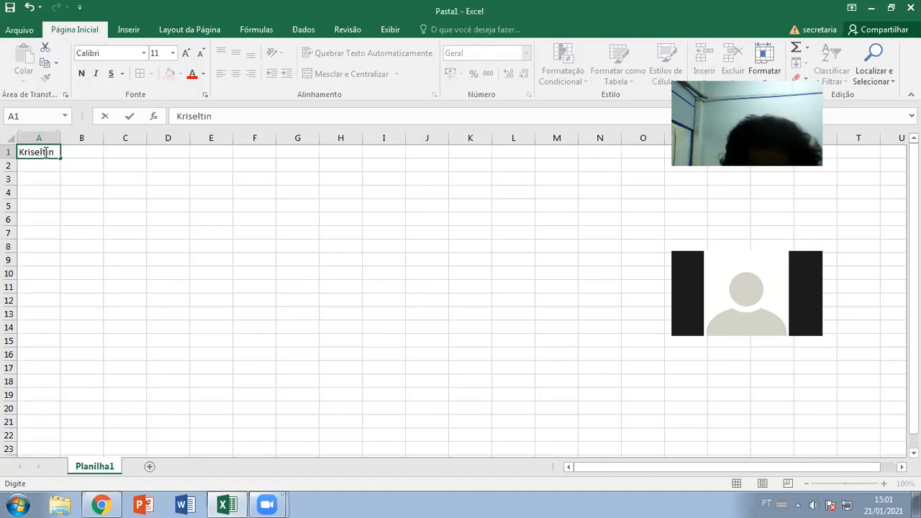
click(39, 176)
drag(10, 157, 10, 203)
click(41, 193)
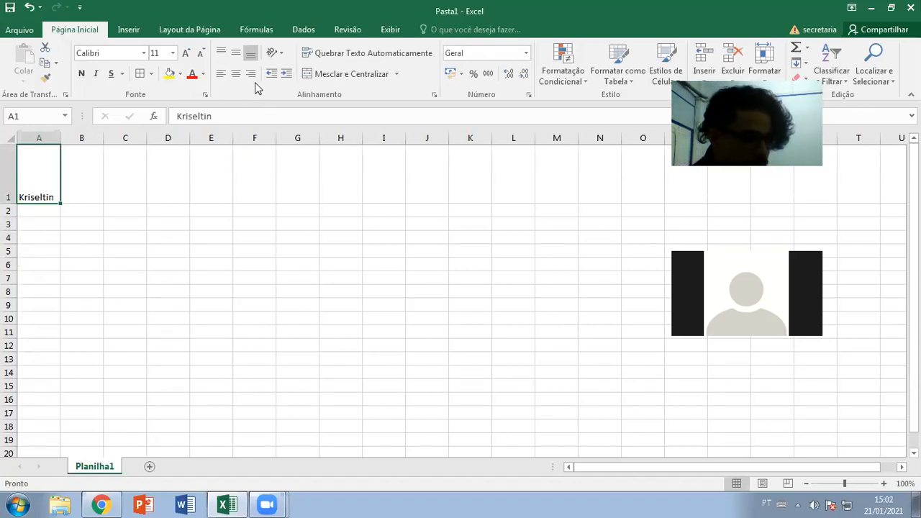
- Cycle A1's name through top, middle and bottom alignment, undo the row height, and copy A1
click(235, 56)
click(225, 56)
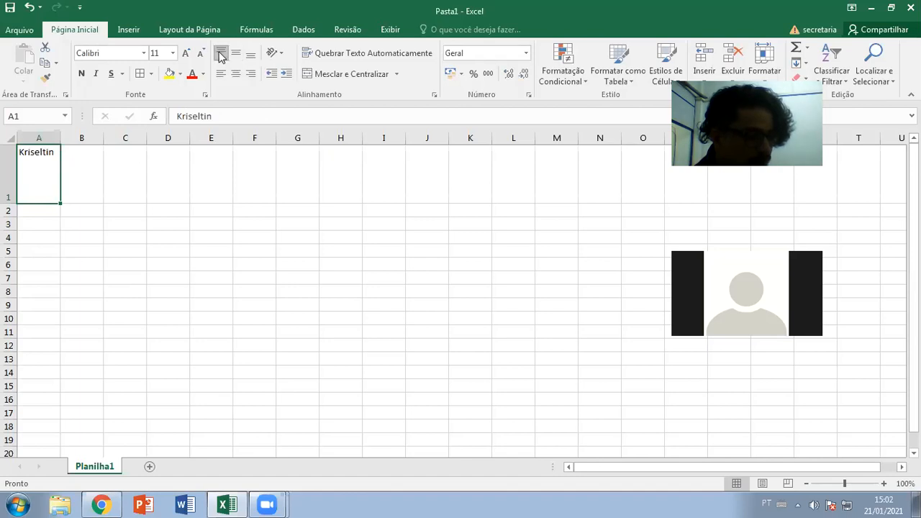
click(232, 56)
click(251, 55)
click(222, 56)
click(235, 56)
click(222, 56)
click(235, 55)
click(251, 56)
click(222, 56)
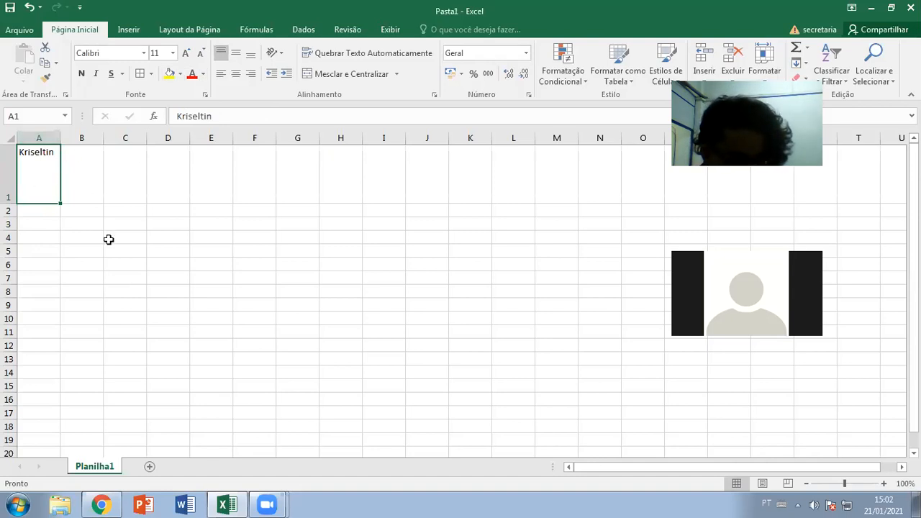
key(ctrl+z)
key(ctrl+z)
key(ctrl+z)
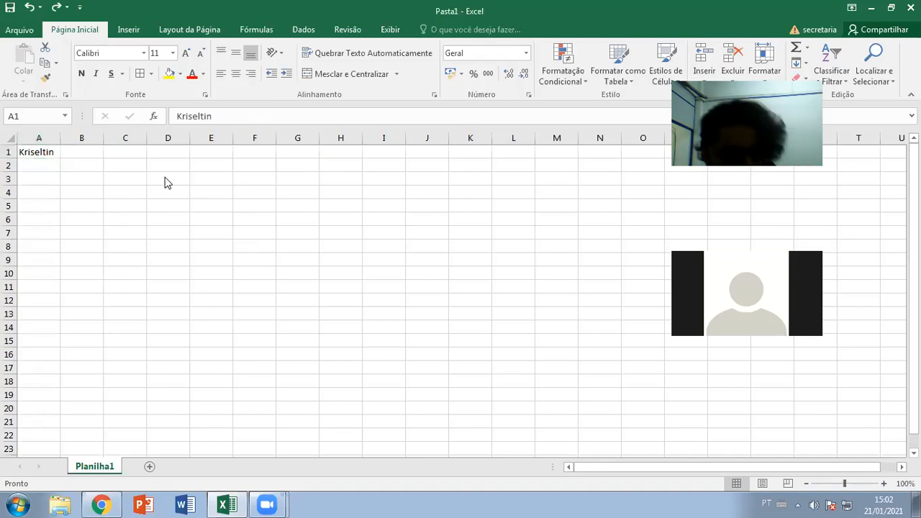
key(ctrl+c)
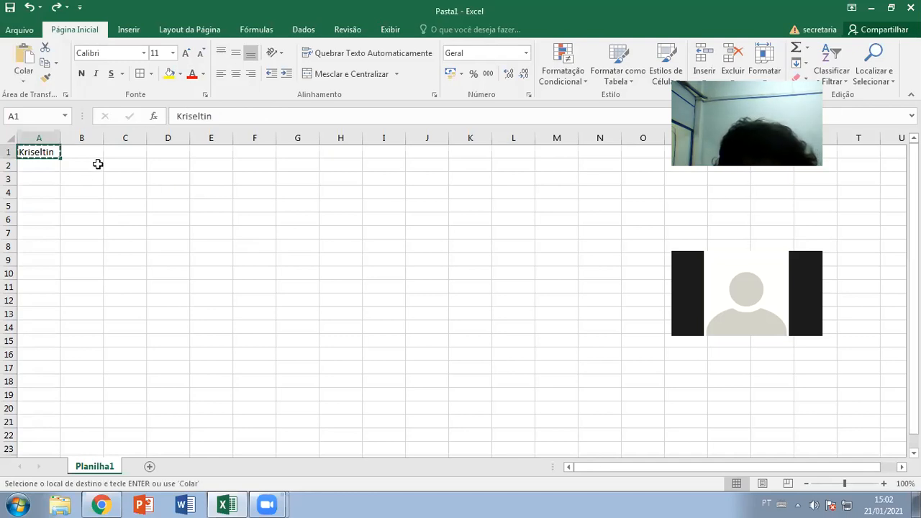
- Paste the copied name into B1, then click through cells A1 to A5
click(86, 152)
key(ctrl+v)
click(86, 181)
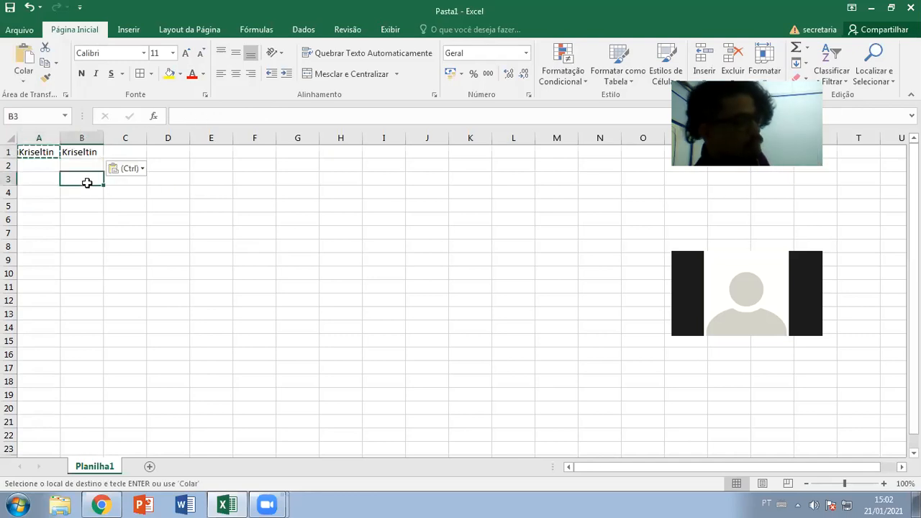
click(44, 182)
click(43, 193)
click(44, 169)
click(36, 177)
click(33, 197)
click(33, 205)
click(42, 166)
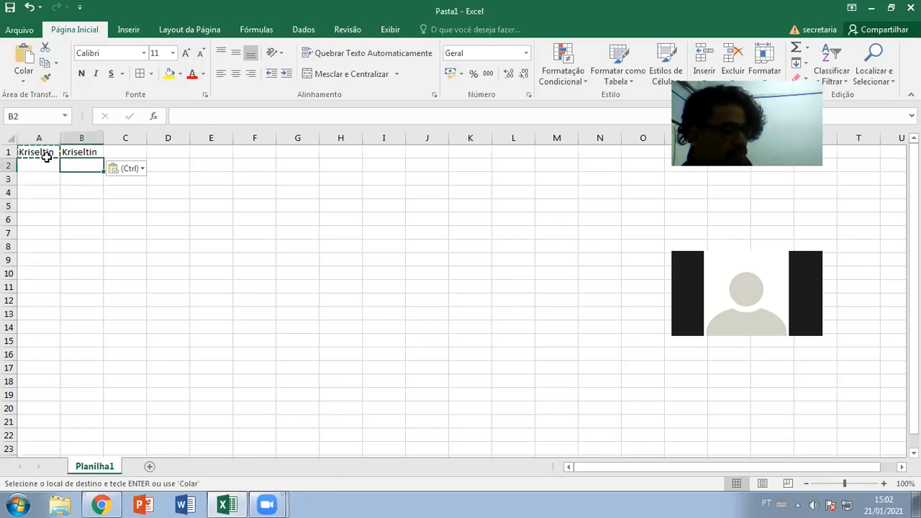
click(43, 154)
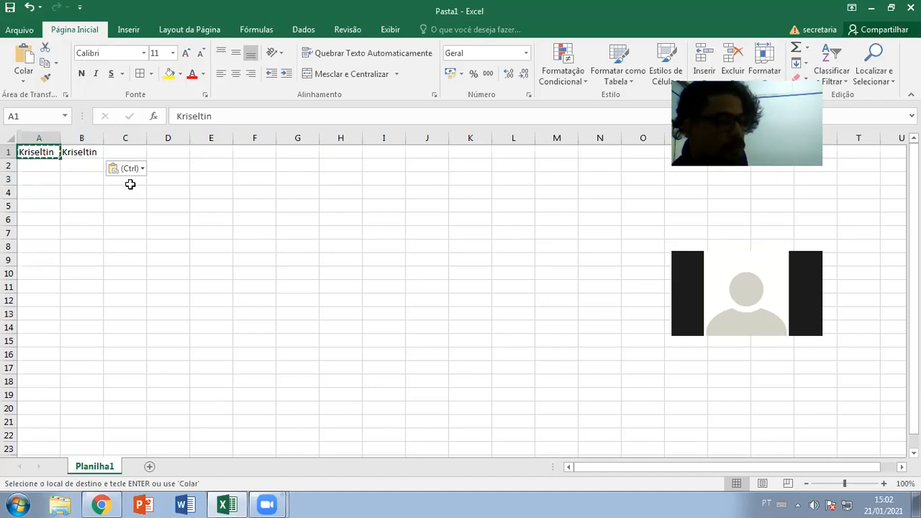
- Delete B1's contents and paste the name from A1 into B1 again
click(77, 151)
click(47, 154)
click(85, 152)
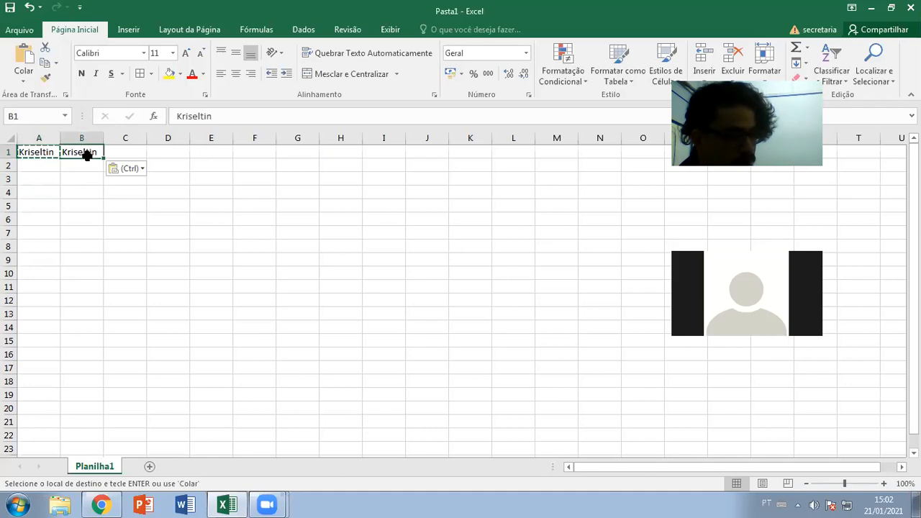
key(Delete)
click(48, 153)
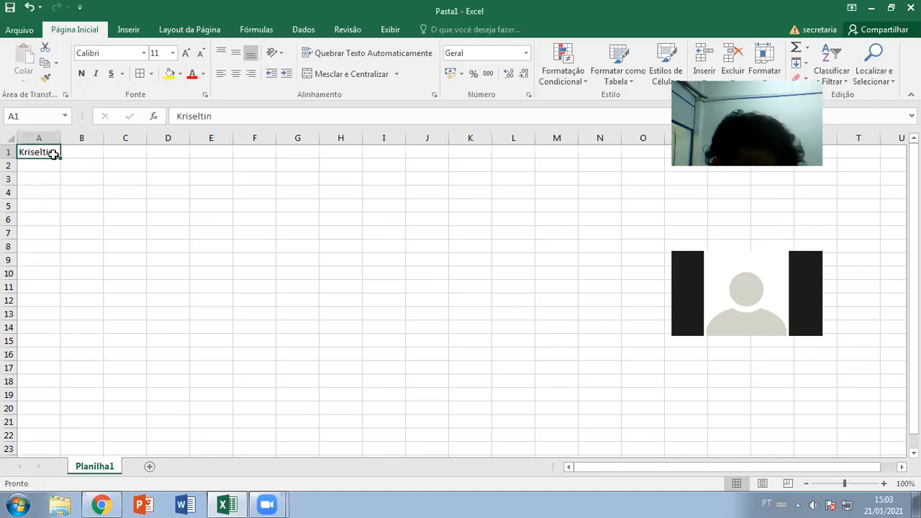
key(ctrl+c)
click(92, 153)
key(ctrl+v)
- Select A1:B1 and delete the name from both cells
click(91, 191)
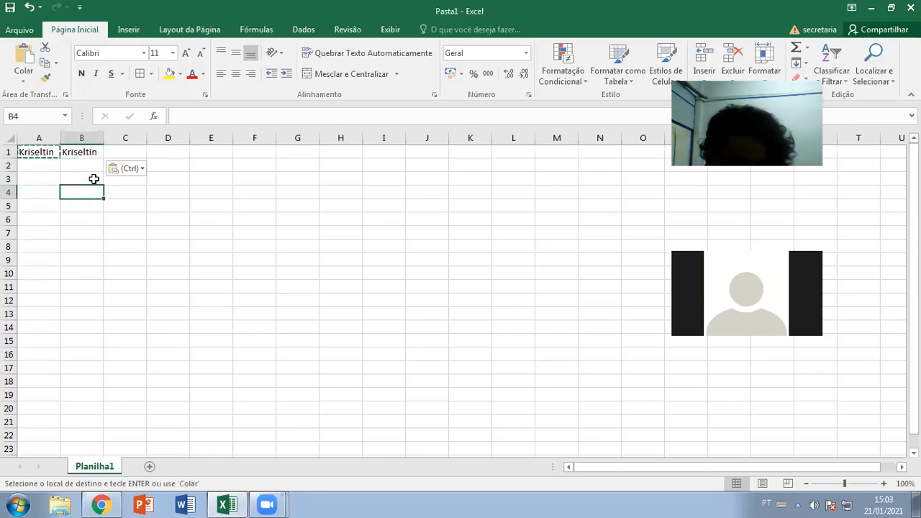
click(677, 28)
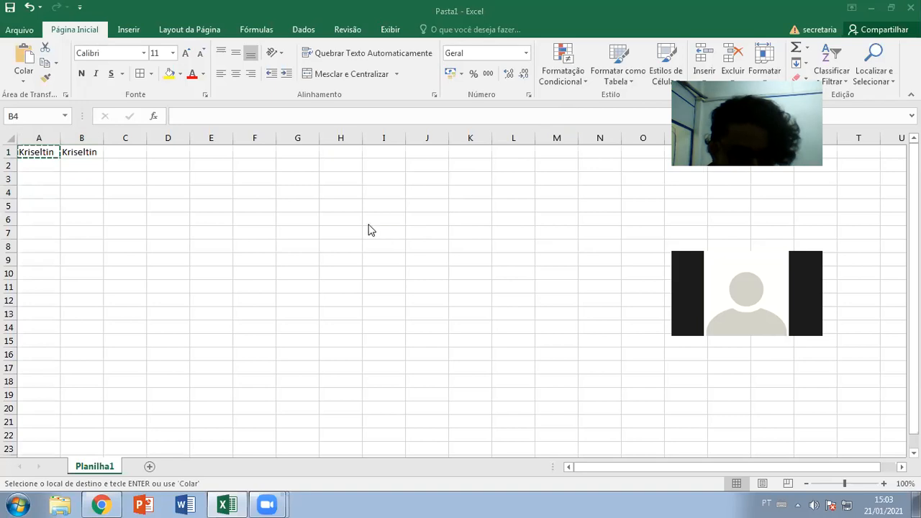
click(282, 203)
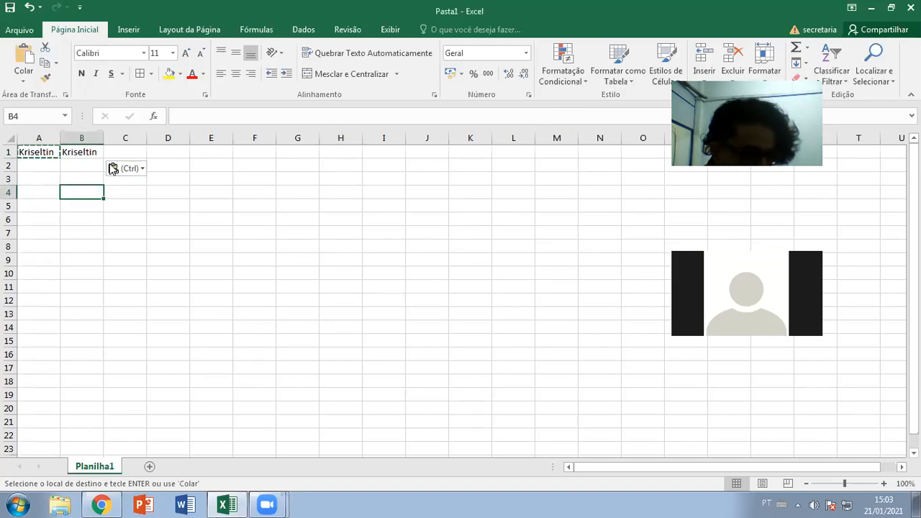
drag(46, 152, 75, 154)
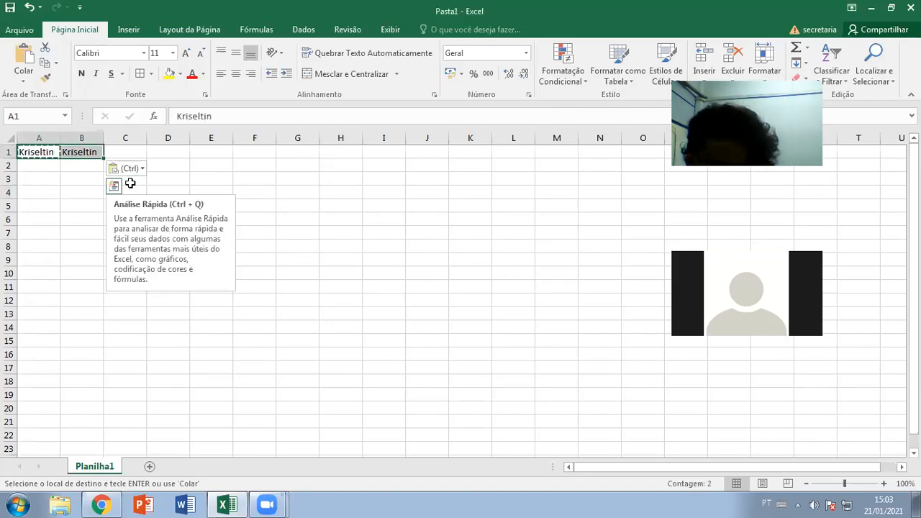
key(Delete)
click(82, 206)
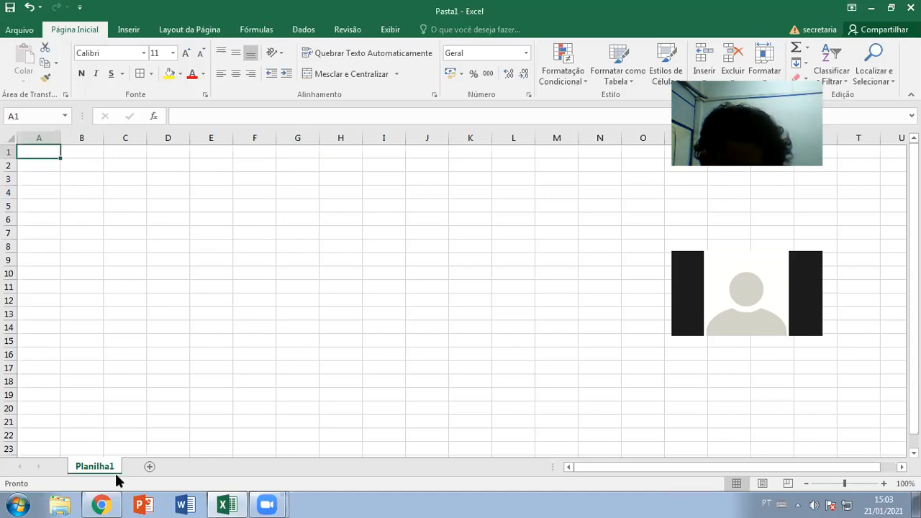
- Look at the class spreadsheet in Chrome, then return to Excel
click(101, 505)
click(155, 17)
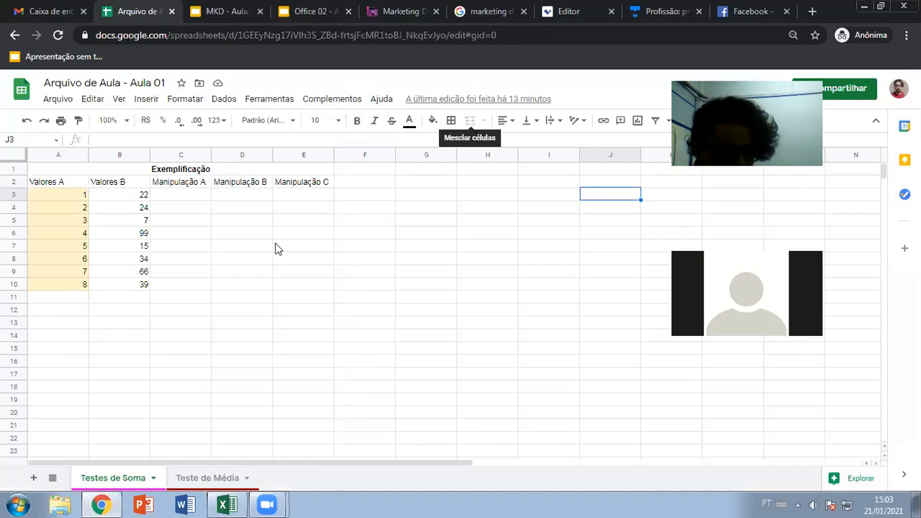
click(226, 505)
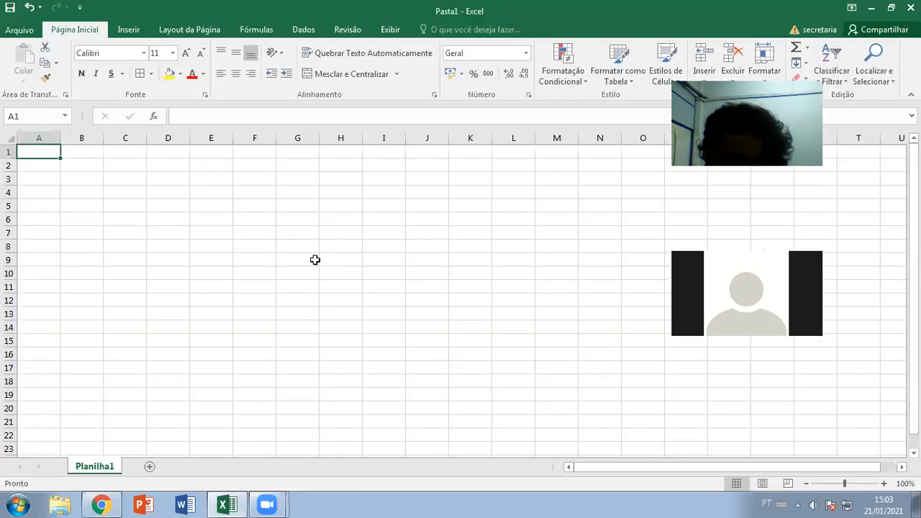
- Type a first name into cell A1
shift+click(93, 151)
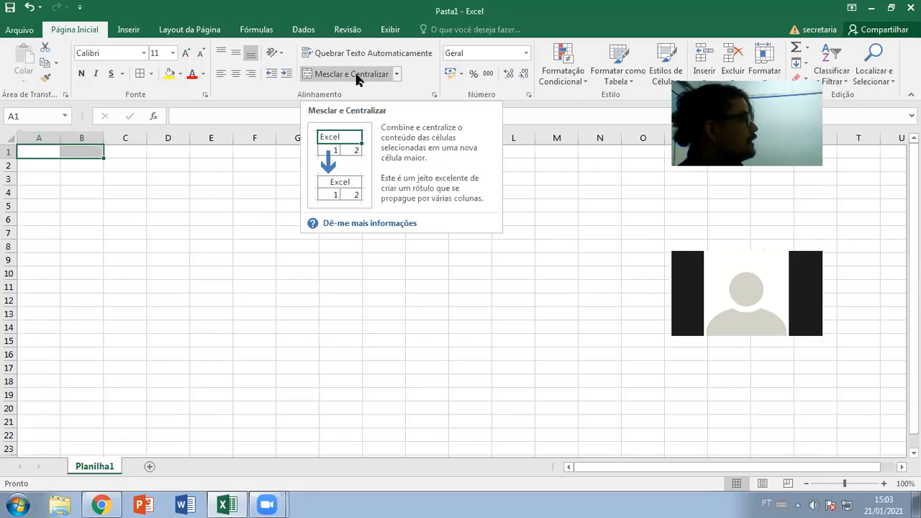
click(33, 154)
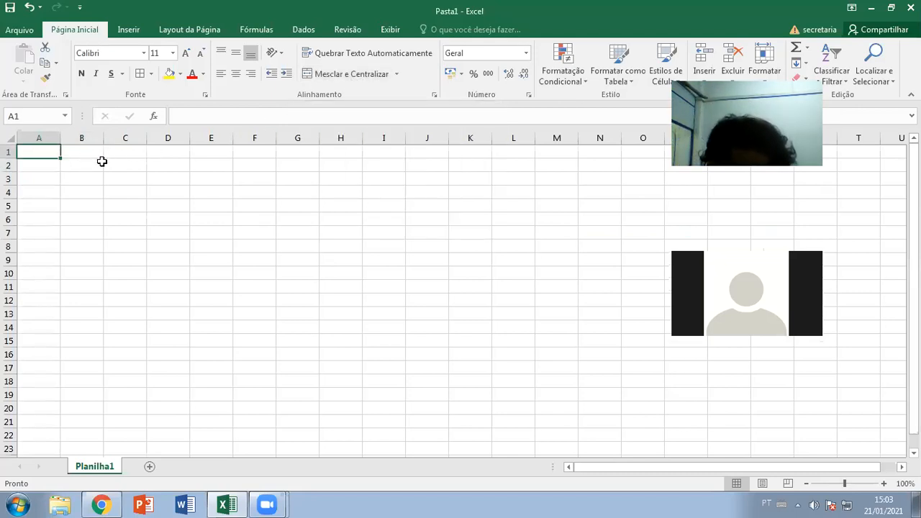
text(Kri)
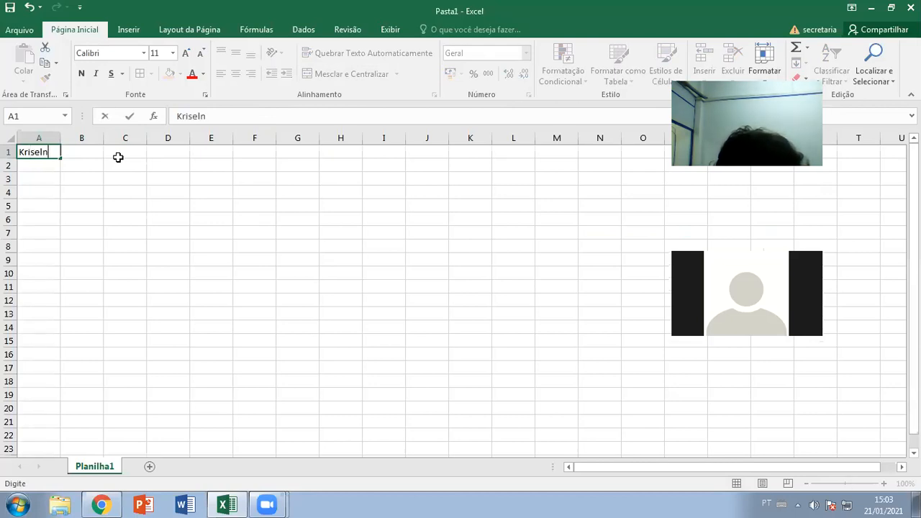
text(selton)
key(Return)
- Merge and centre the name across A1:C1 with Mesclar e Centralizar, then go to Chrome
click(36, 152)
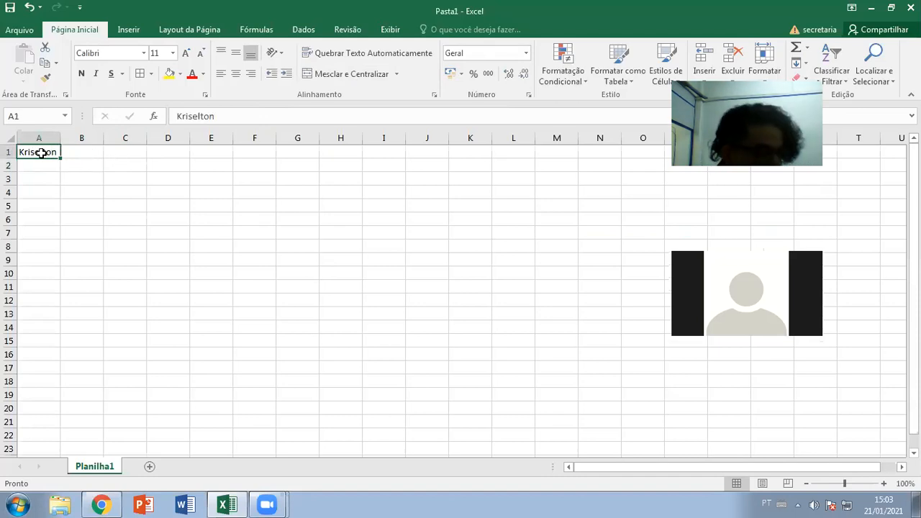
drag(41, 153, 124, 152)
click(56, 180)
drag(45, 151, 127, 158)
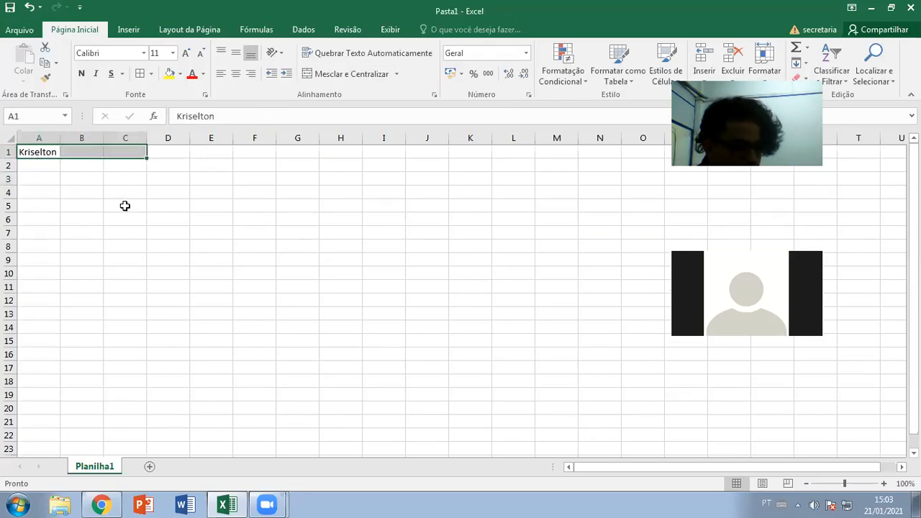
click(367, 73)
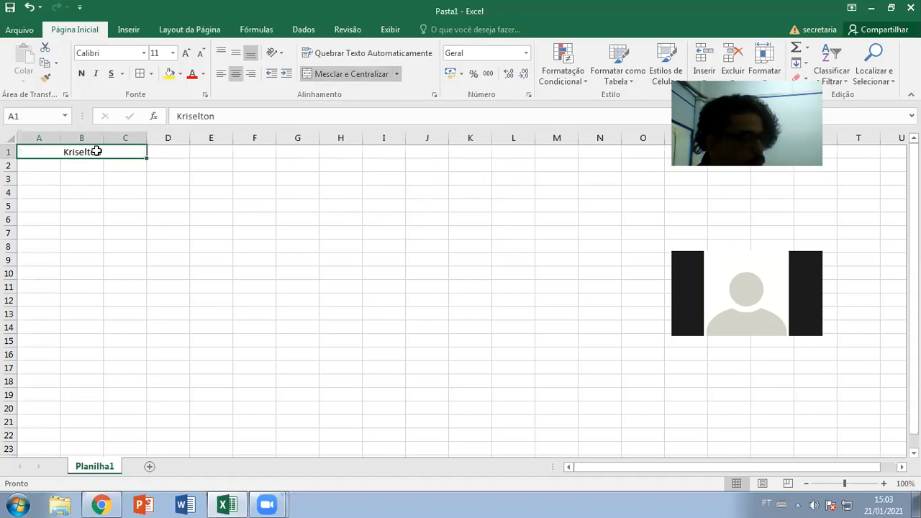
click(101, 505)
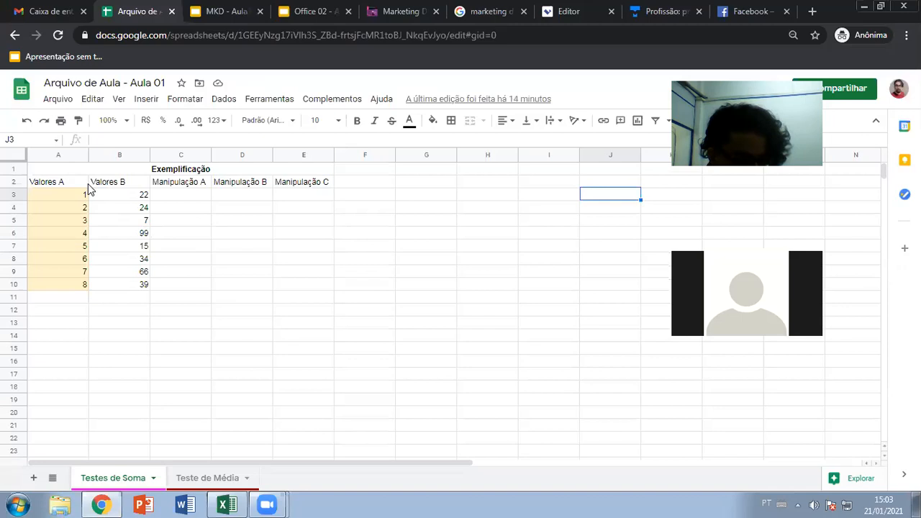
- Type a first name in E6 and merge it across E6:G6
click(284, 233)
text(Kriselto)
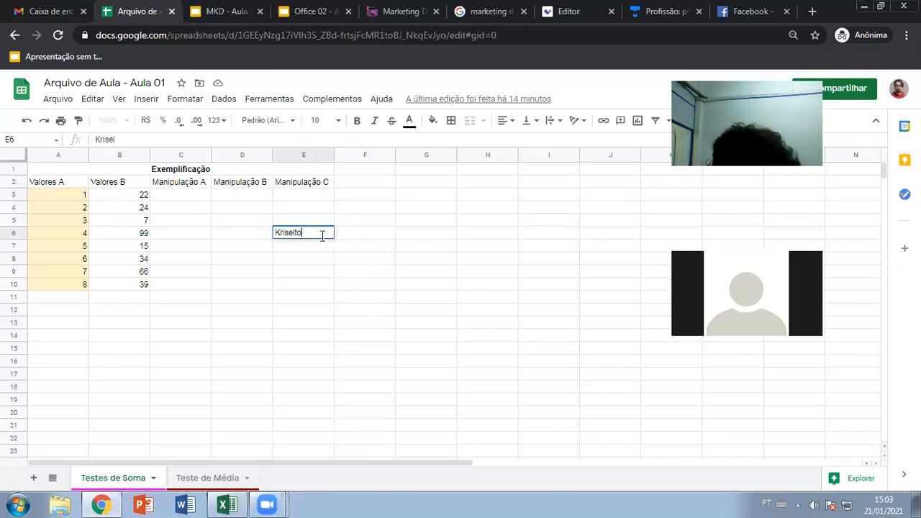
text(n)
key(Return)
click(313, 233)
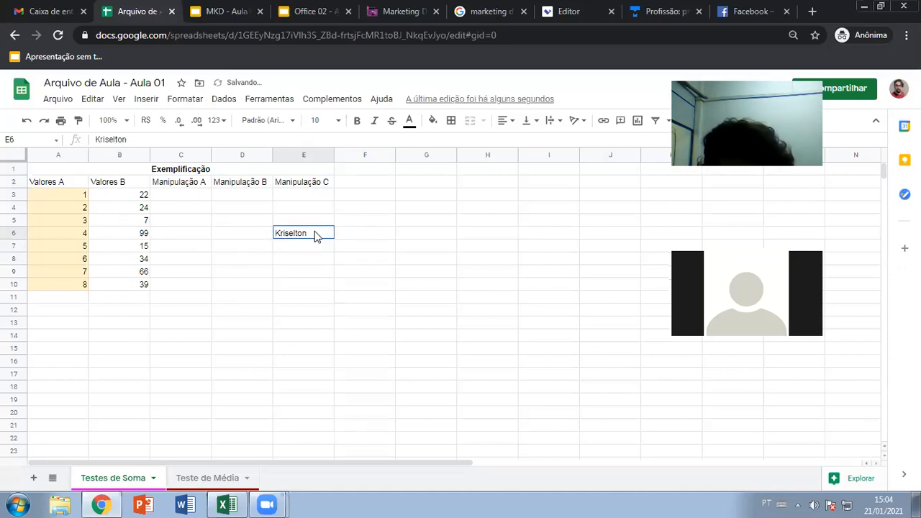
drag(315, 235, 427, 239)
click(470, 120)
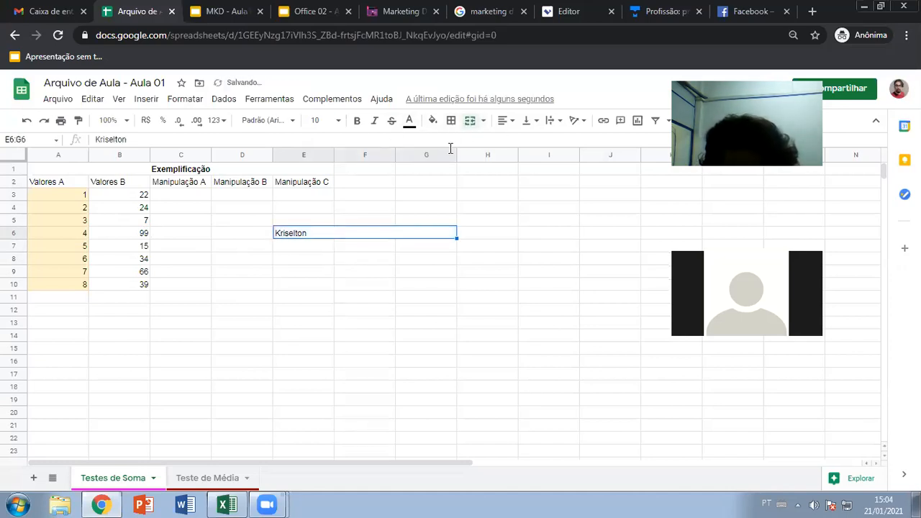
- Undo the E6:G6 merge, check the horizontal alignment options, then return to Excel
click(342, 272)
click(318, 236)
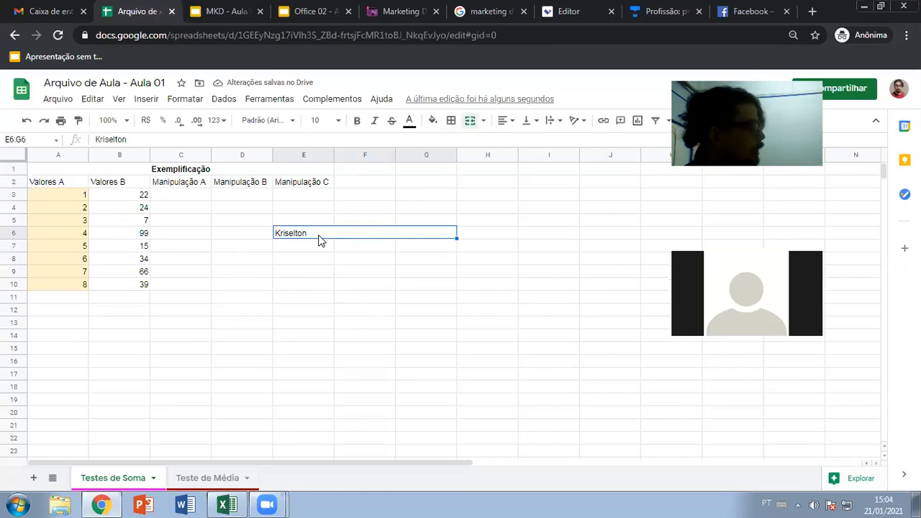
key(ctrl+z)
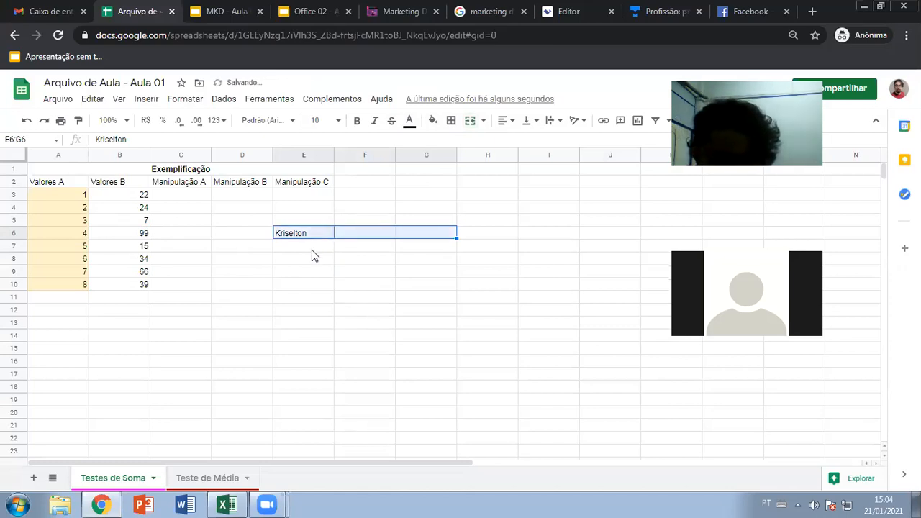
drag(305, 237, 414, 239)
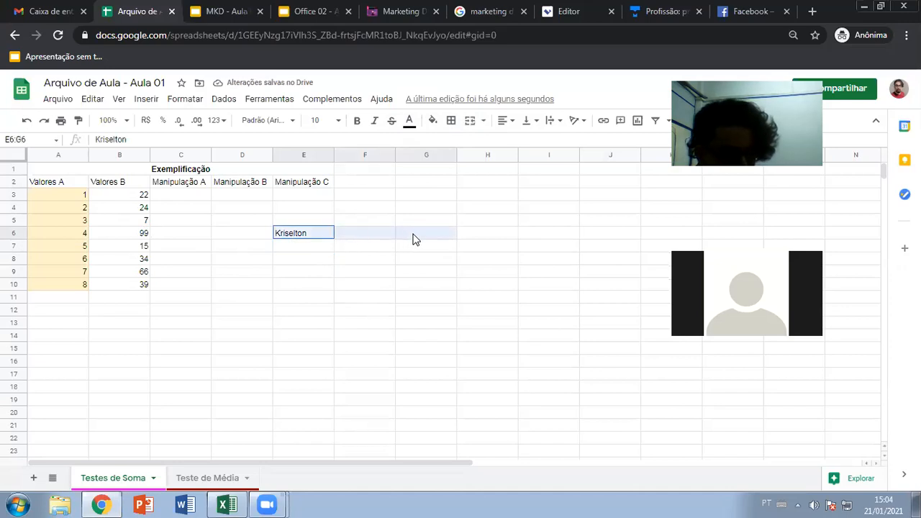
click(505, 120)
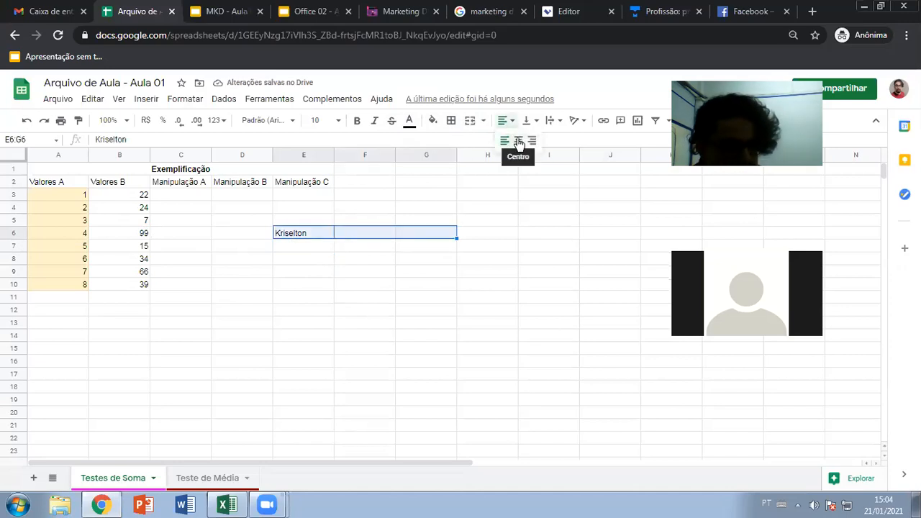
click(330, 273)
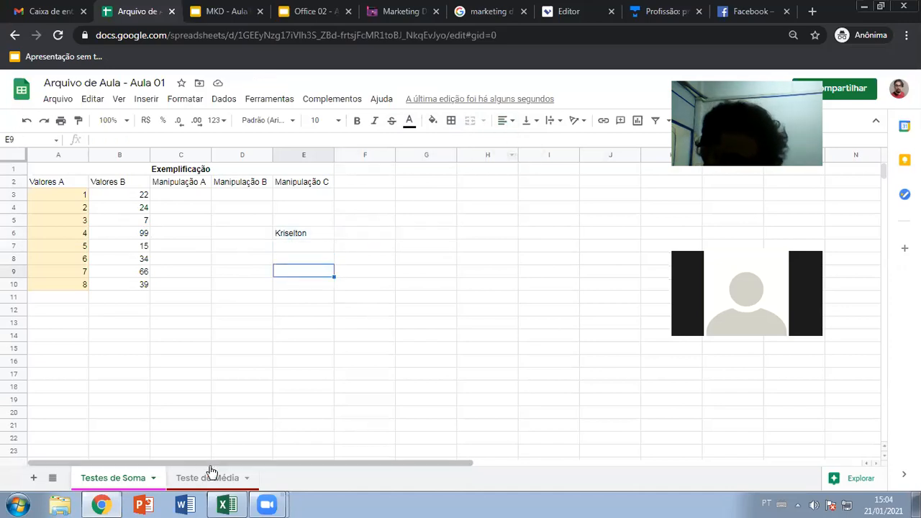
click(221, 504)
click(446, 203)
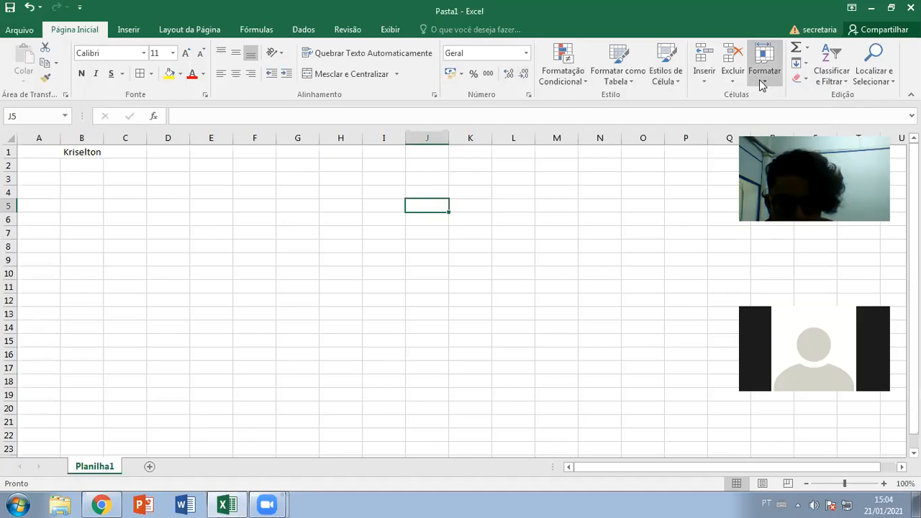
- Open the AutoSum dropdown in Excel and close it again
click(809, 50)
click(808, 52)
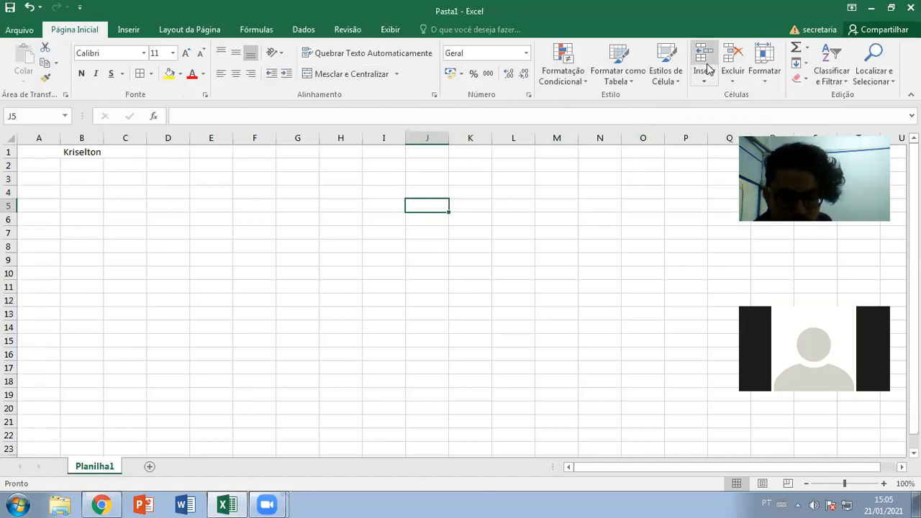
click(102, 505)
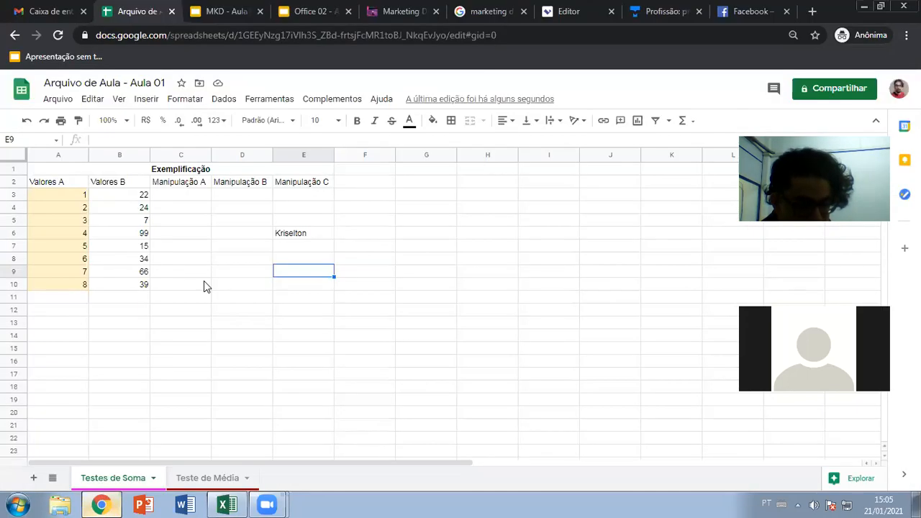
right_click(10, 182)
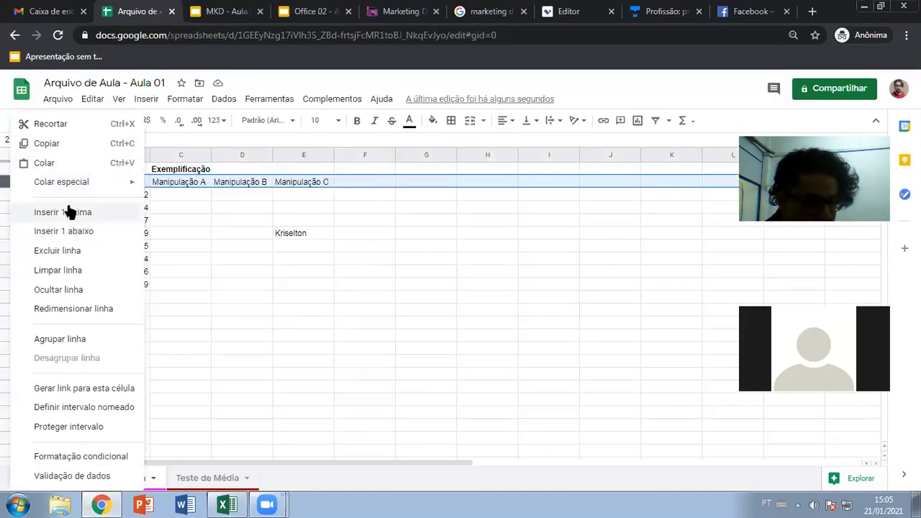
click(173, 222)
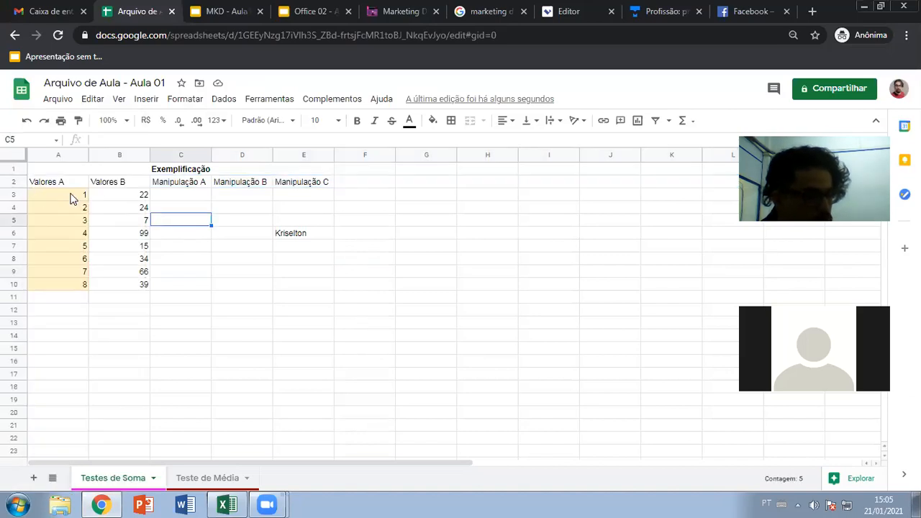
click(351, 222)
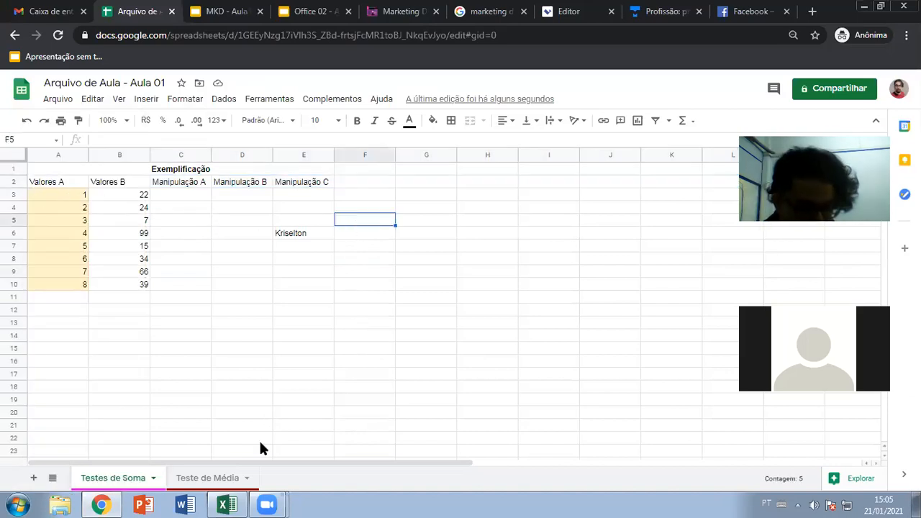
click(228, 504)
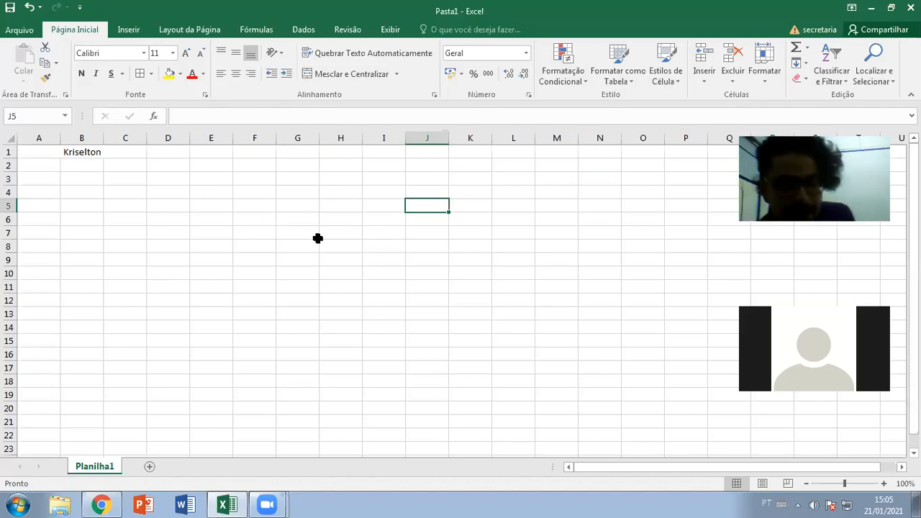
- Turn off Mesclar e Centralizar on A1:C1, delete the name, and select A1
click(835, 69)
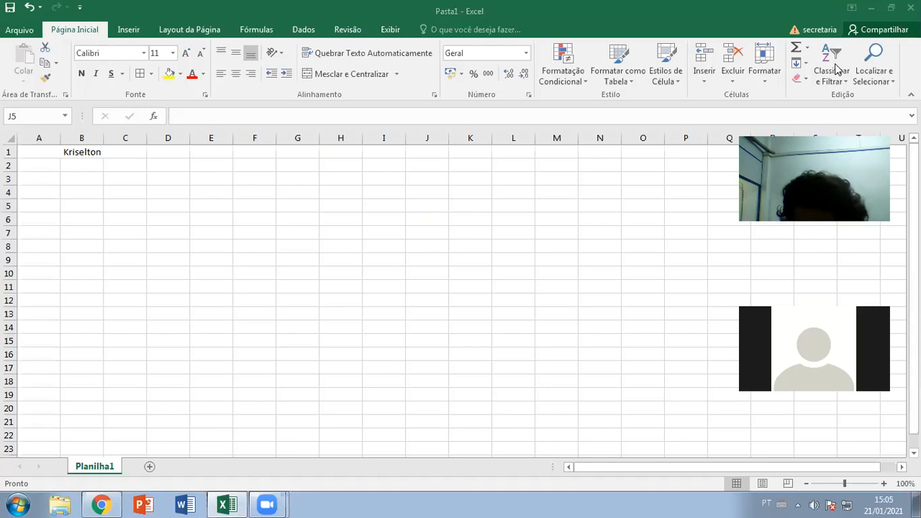
click(416, 231)
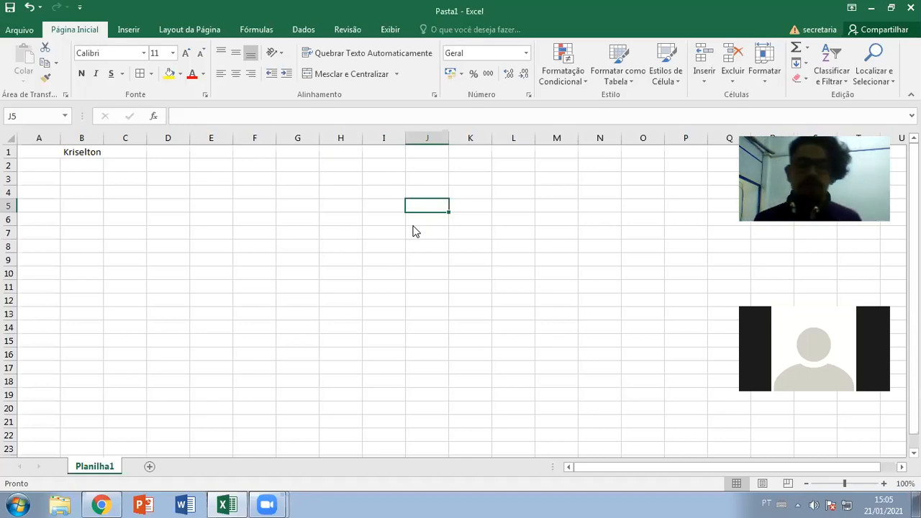
click(115, 154)
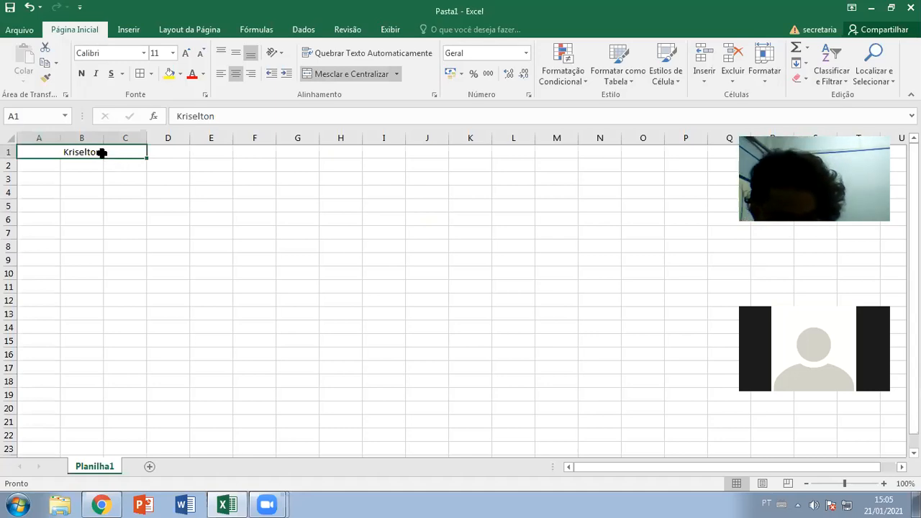
click(326, 77)
key(Delete)
click(138, 188)
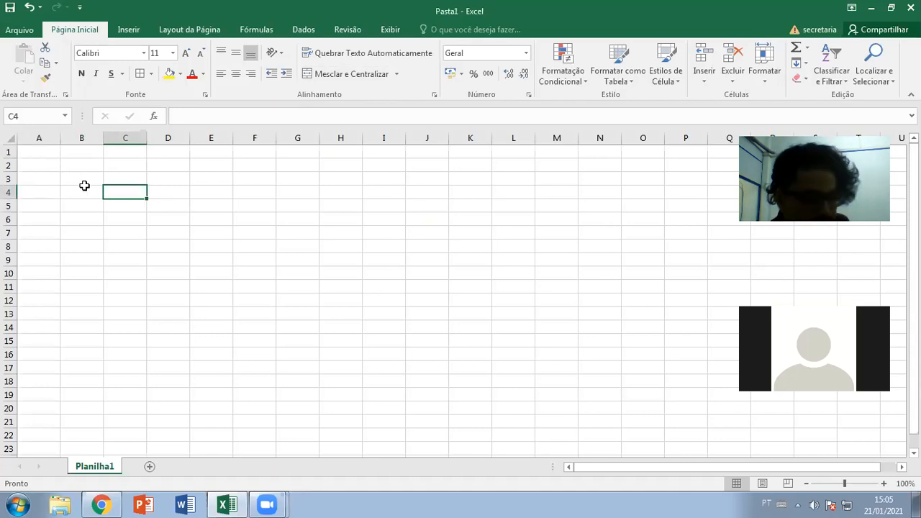
click(29, 155)
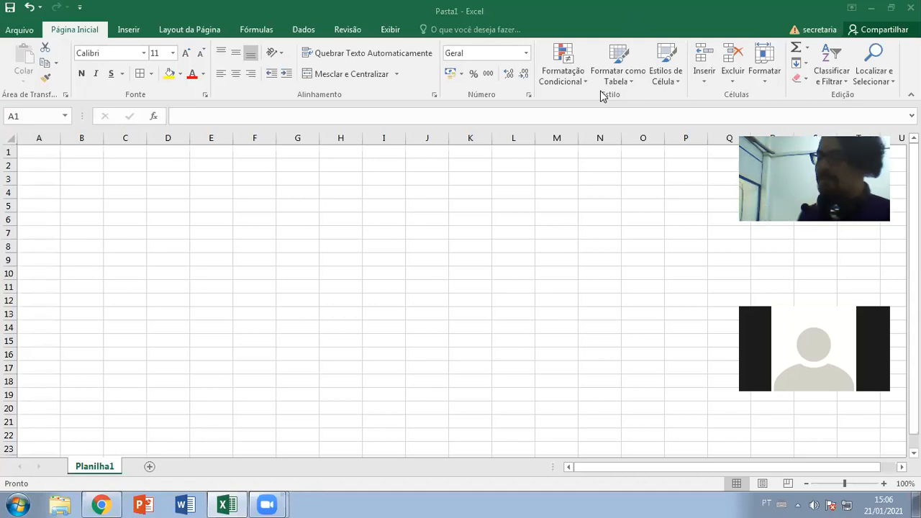
- Enter four first names across A1, B1, C1 and D1, fixing a typo in D1
click(45, 152)
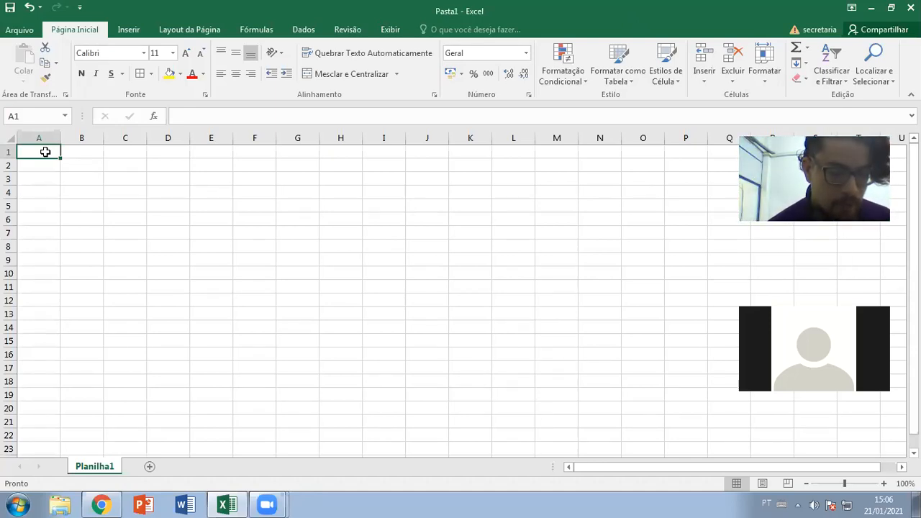
text(Kris)
key(Tab)
text(Mário)
key(Tab)
text(Maurício)
key(Tab)
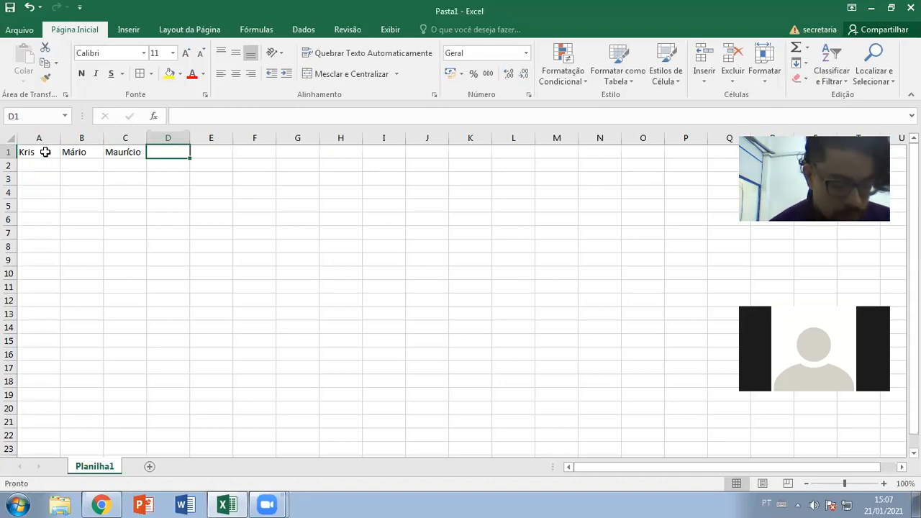
text(d)
key(BackSpace)
text(Denn)
key(BackSpace)
key(BackSpace)
text(ennys)
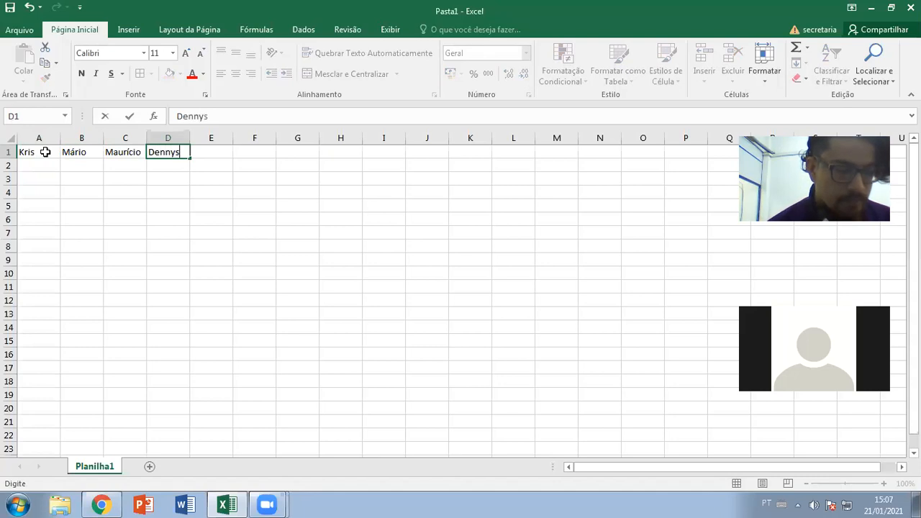
key(Return)
- Reselect A1 and start typing a new first name over it
key(Left)
key(Left)
key(Left)
key(Right)
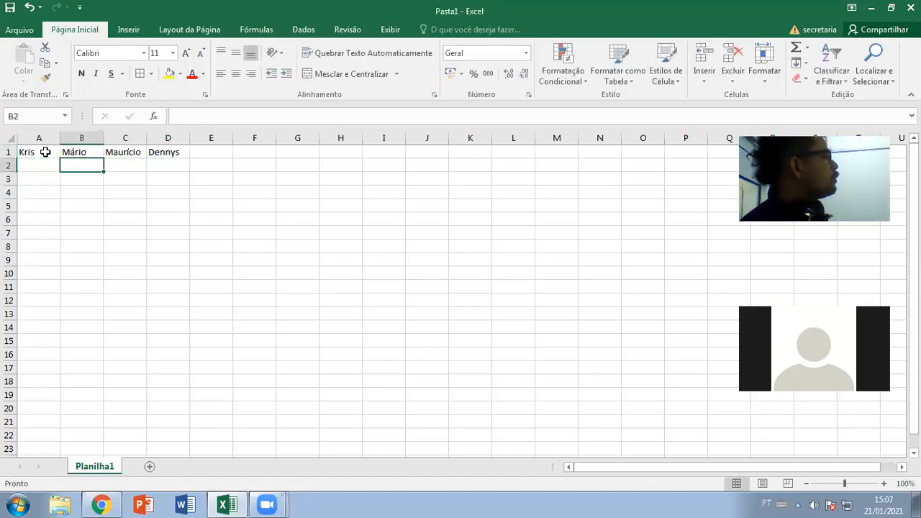
click(44, 151)
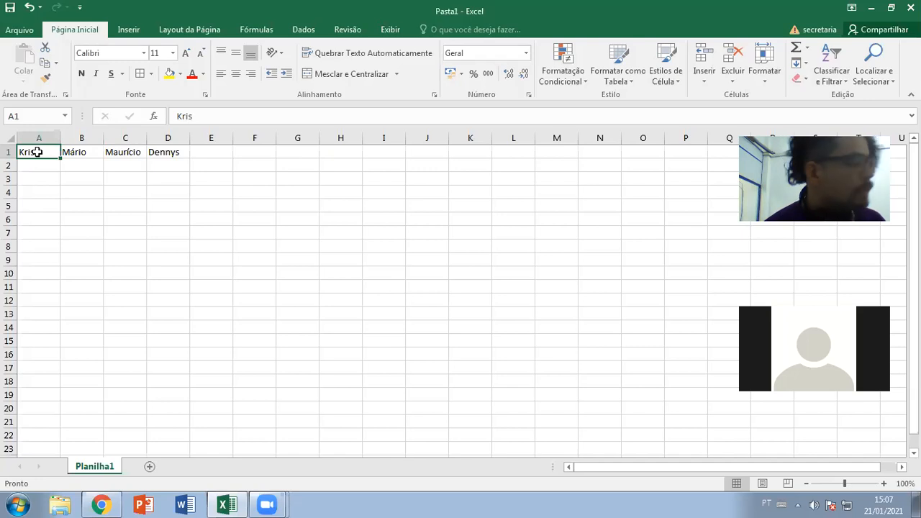
text(elton)
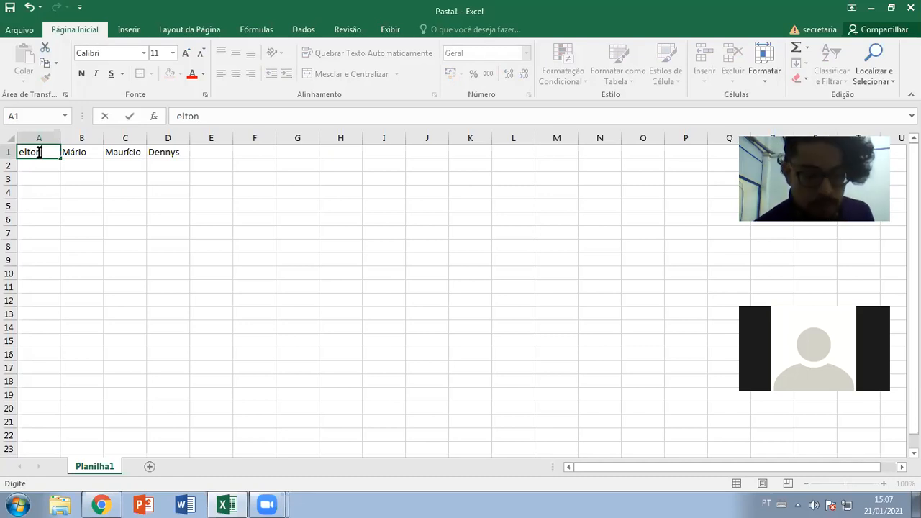
- Clear A1 and re-enter the short first name in it
key(Escape)
key(Delete)
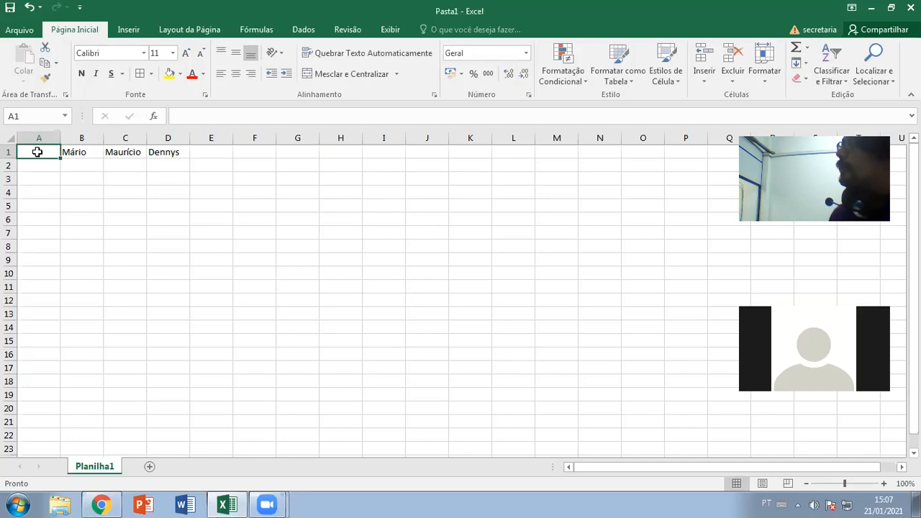
double_click(38, 151)
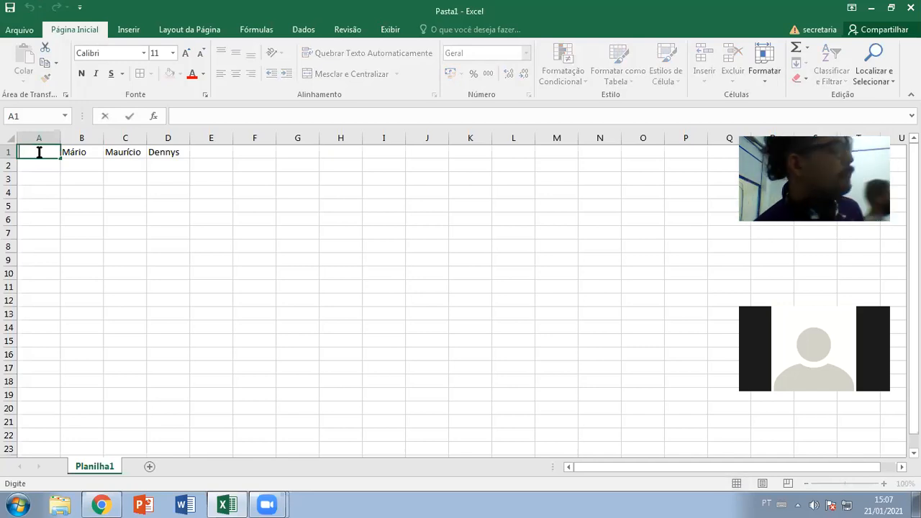
click(37, 177)
click(36, 156)
text(Kris)
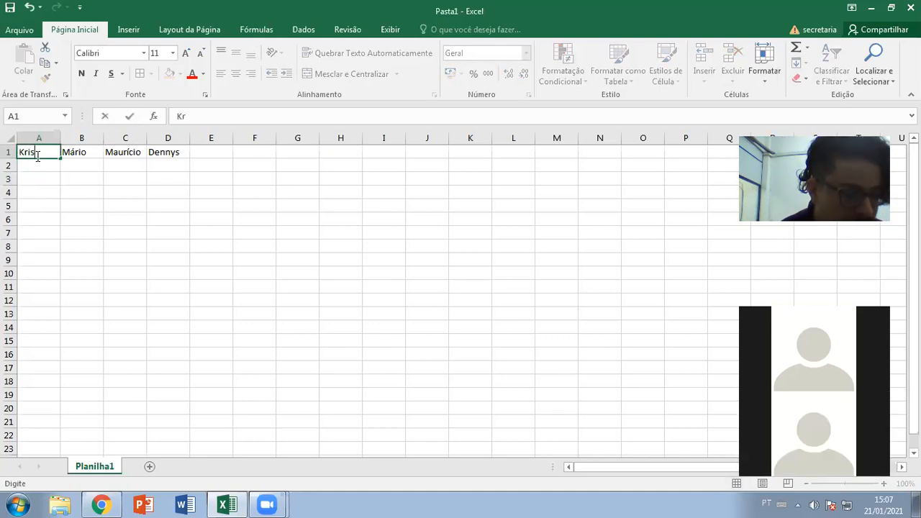
click(38, 169)
click(35, 152)
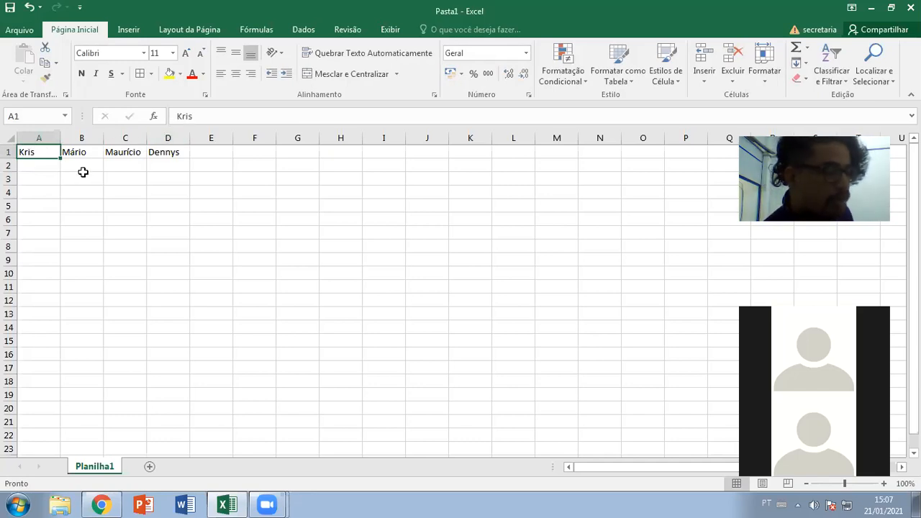
- Edit A1 to append the rest of the first name and confirm it
double_click(47, 152)
text(elton)
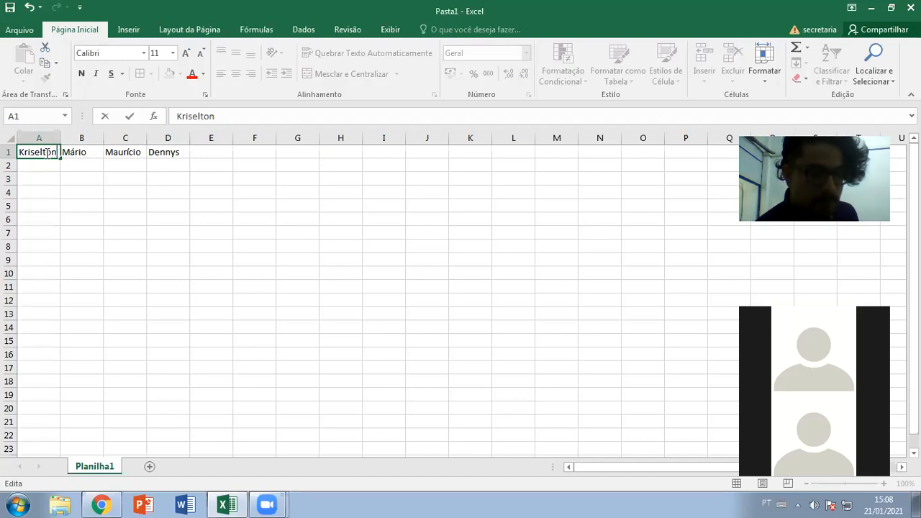
key(Return)
click(45, 153)
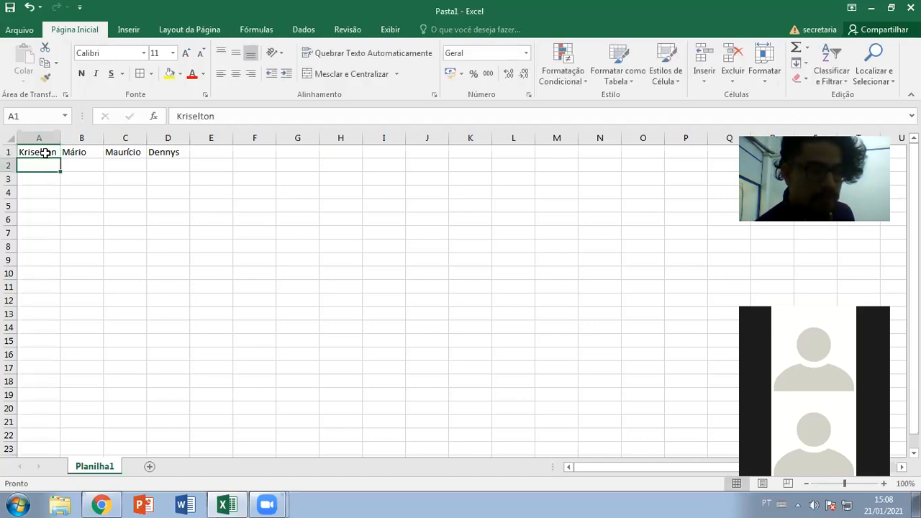
key(Right)
key(Left)
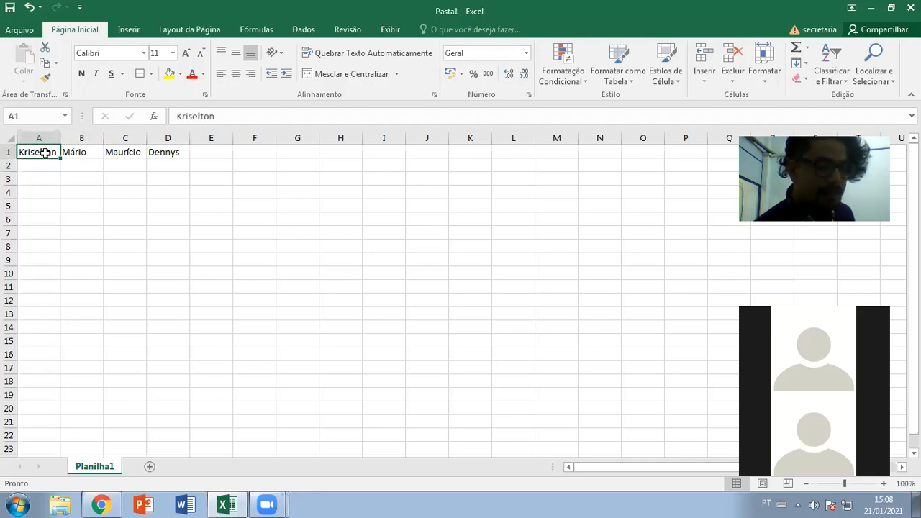
key(Right)
key(Right)
key(Right)
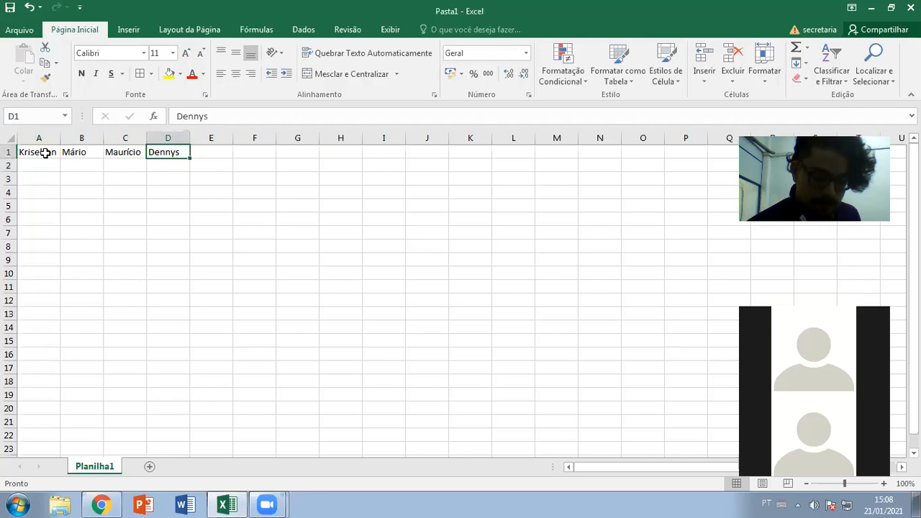
- Delete the names in D1, C1, B1 and A1 one by one, leaving row 1 blank
key(Left)
key(Right)
key(Delete)
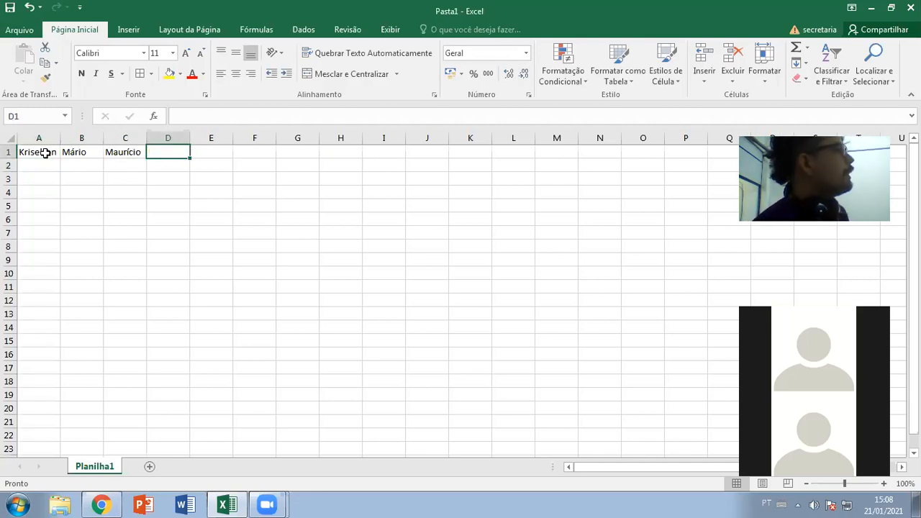
key(Left)
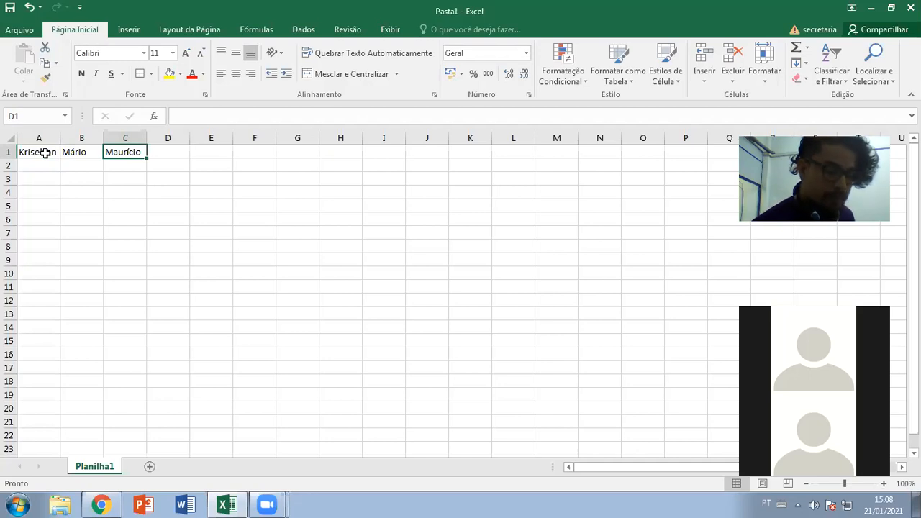
key(BackSpace)
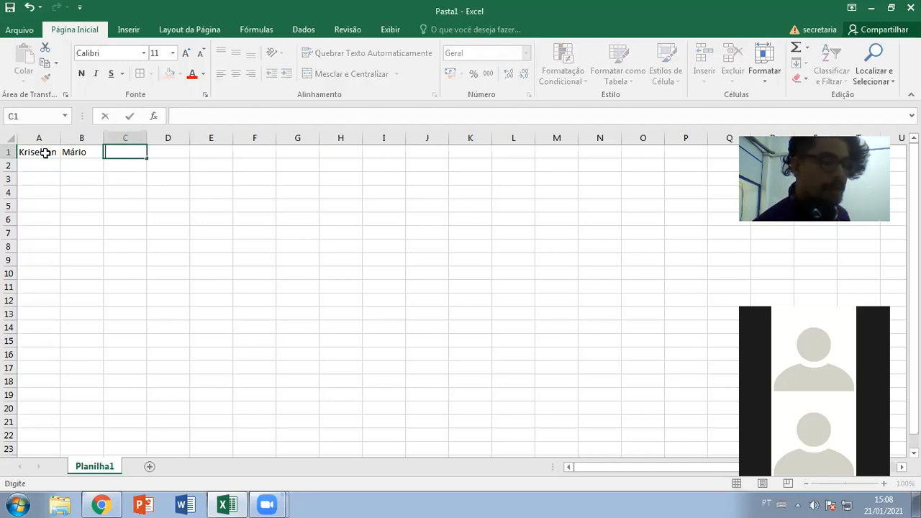
key(Left)
key(BackSpace)
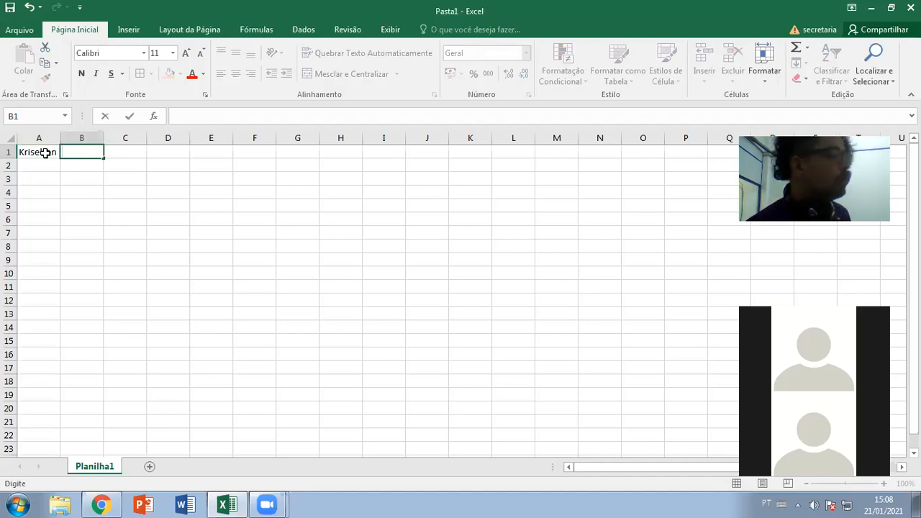
click(45, 152)
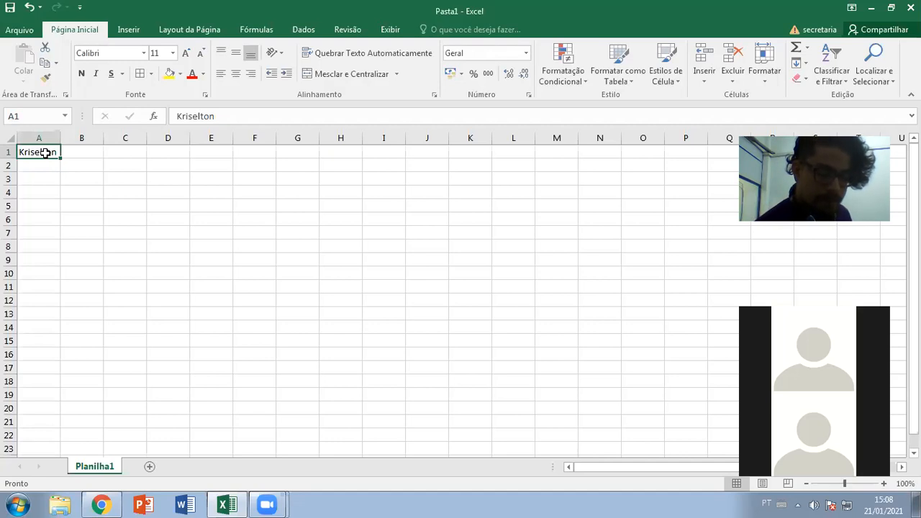
key(BackSpace)
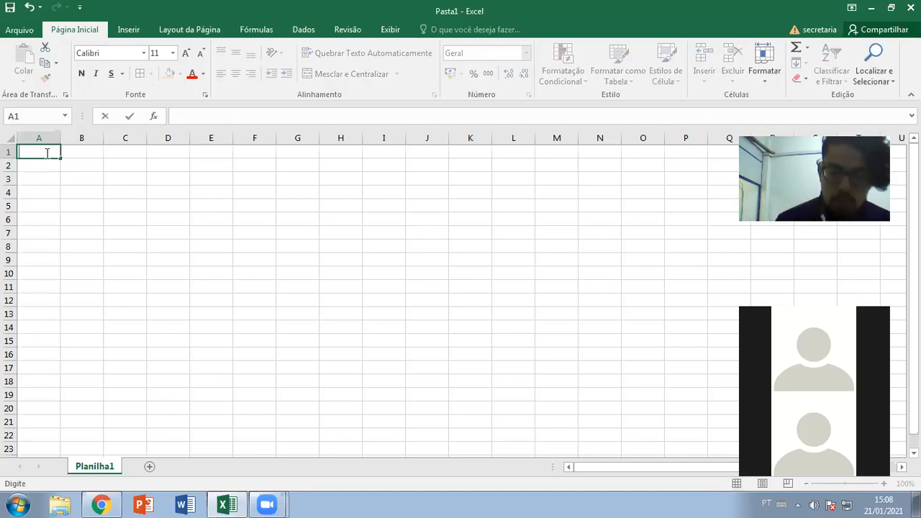
click(75, 190)
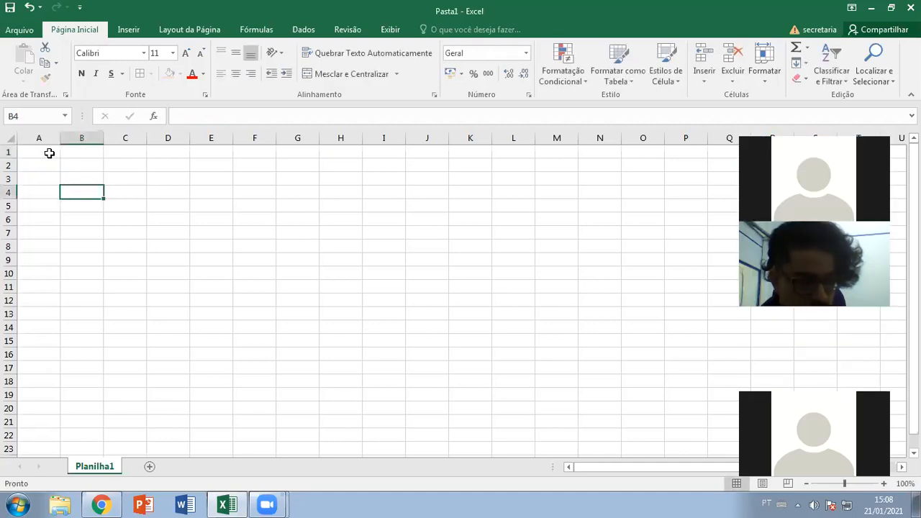
click(49, 153)
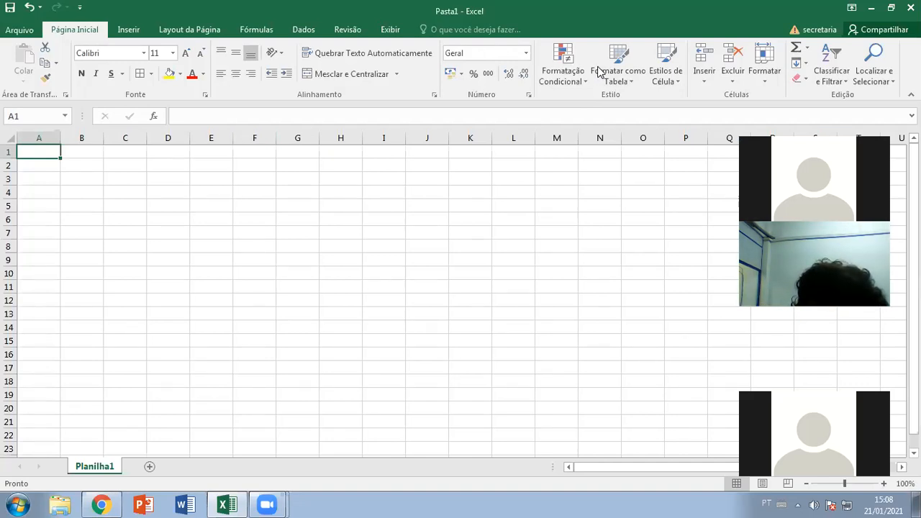
key(ctrl+Down)
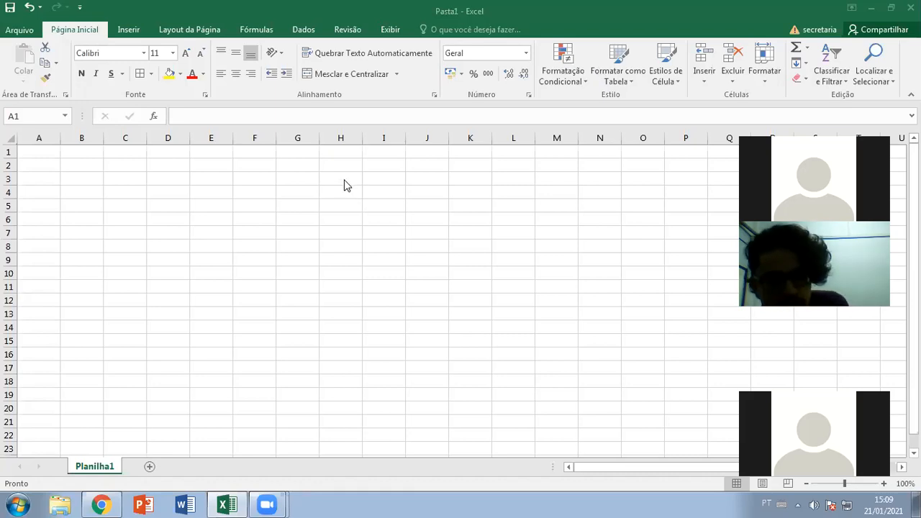
- Enter a short first name in A1 and practise re-editing it with F2 and double-click
click(45, 153)
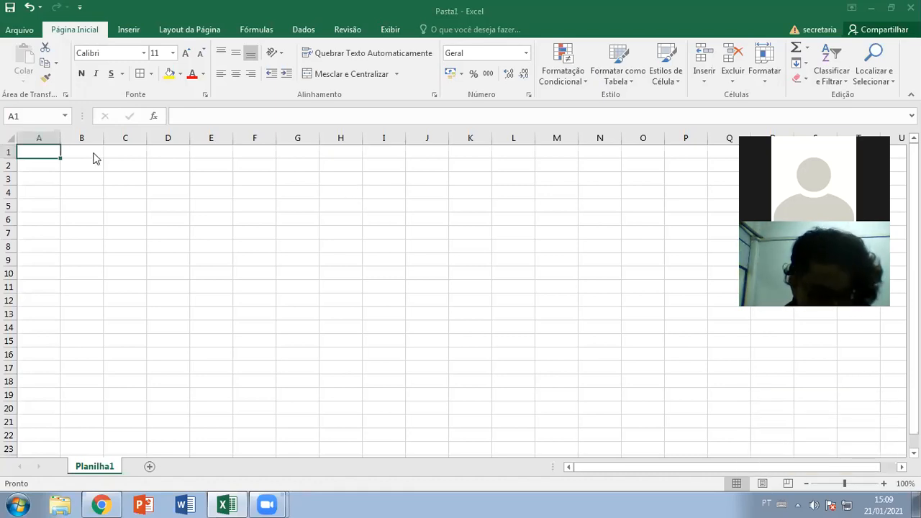
text(Kris)
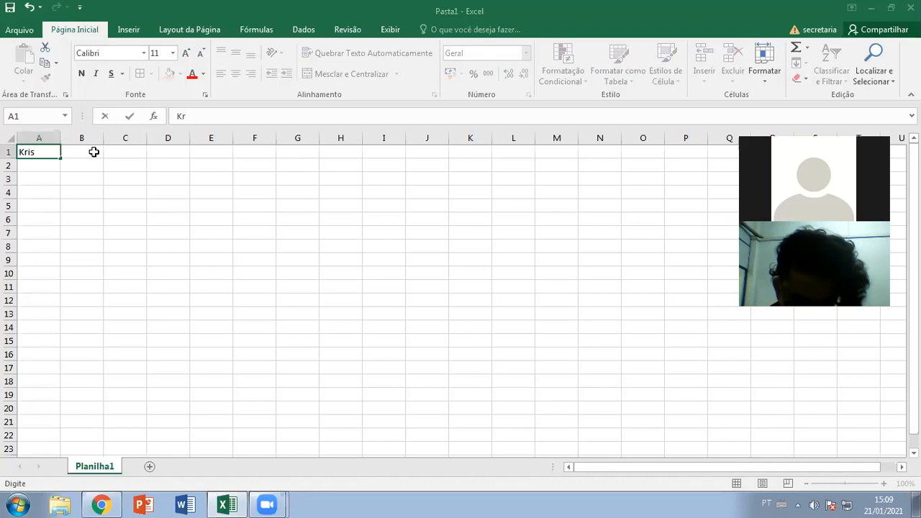
key(Return)
key(Up)
key(F2)
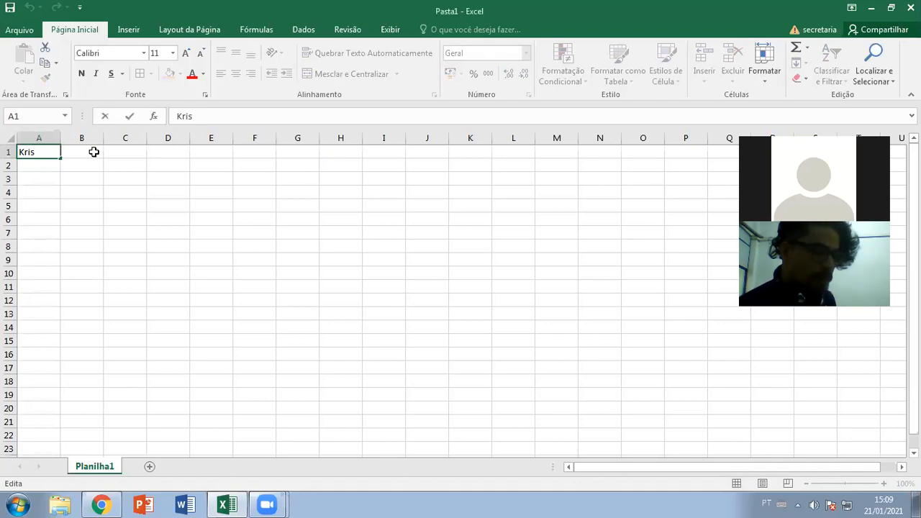
key(Return)
key(Up)
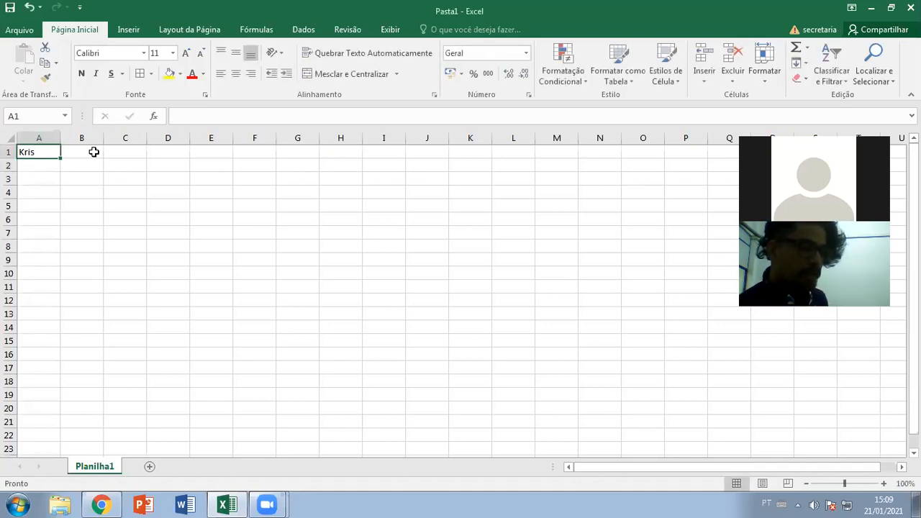
double_click(45, 152)
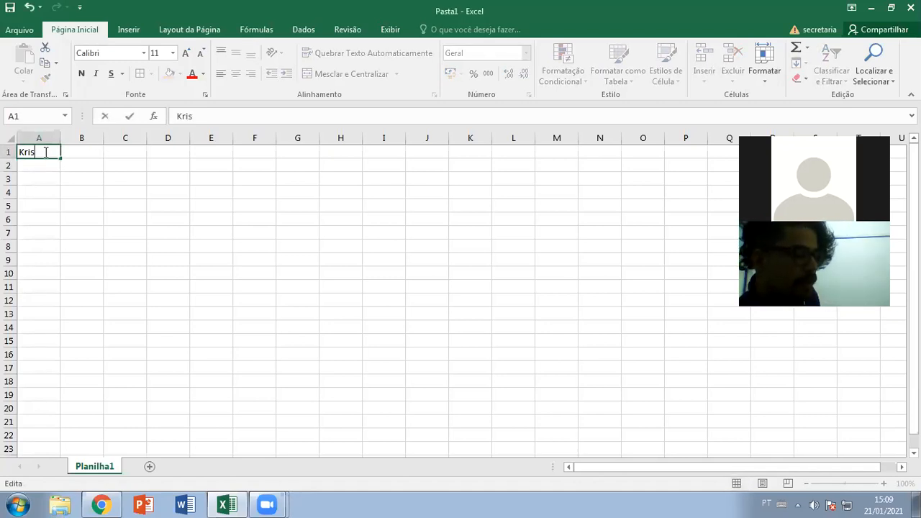
click(64, 205)
click(37, 153)
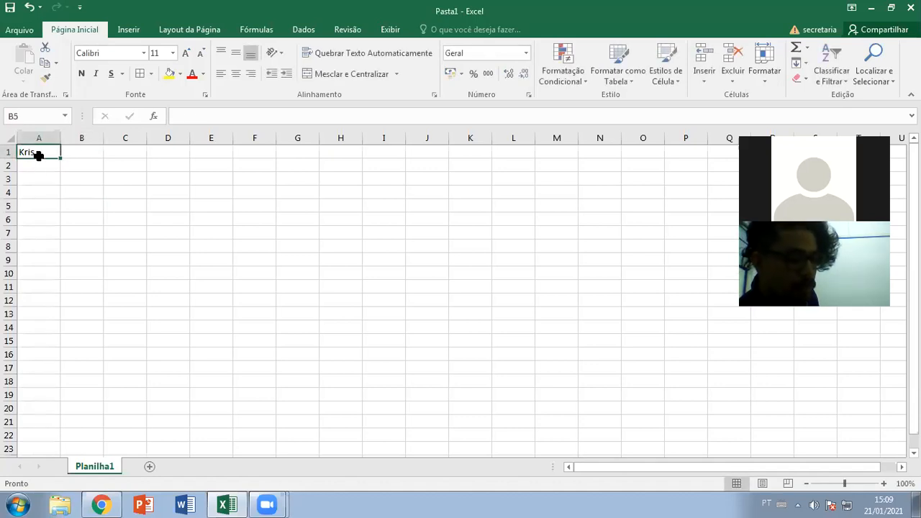
double_click(38, 154)
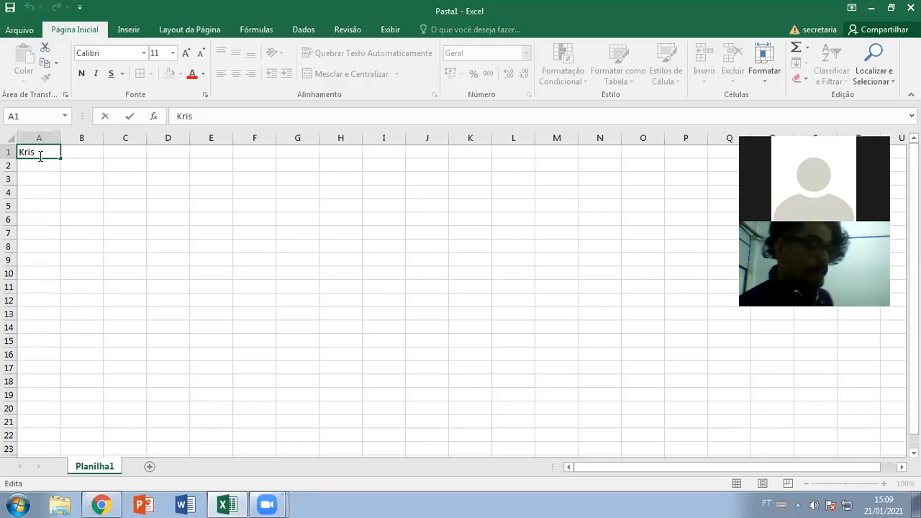
key(Return)
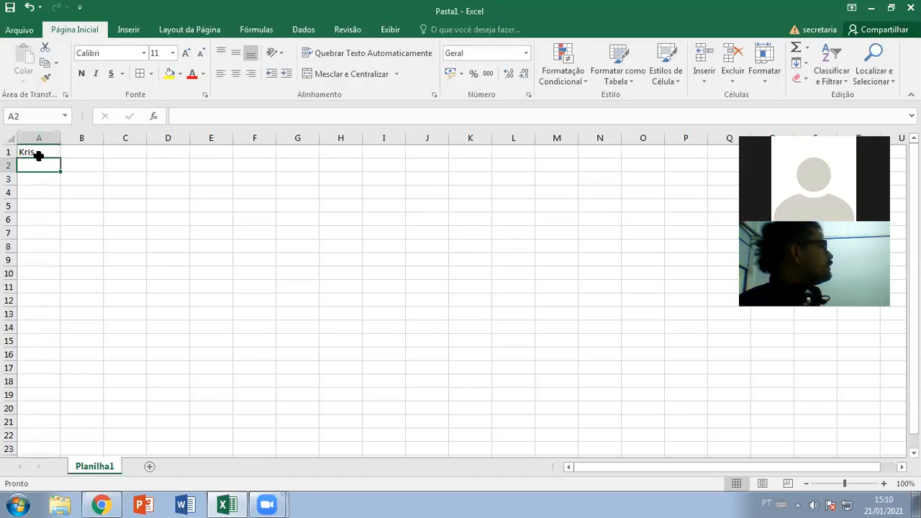
- Clear A1 and return to the Google Sheets file 'Arquivo de Aula - Aula 01'
click(38, 155)
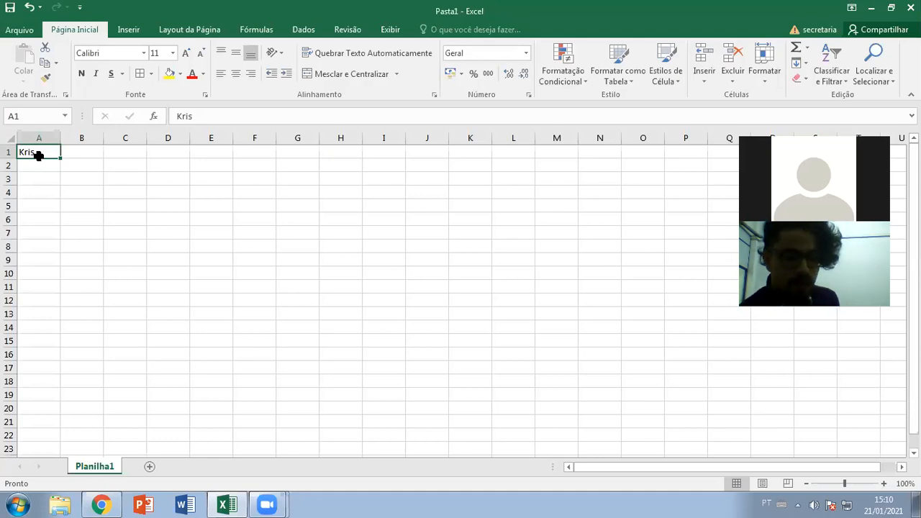
key(Delete)
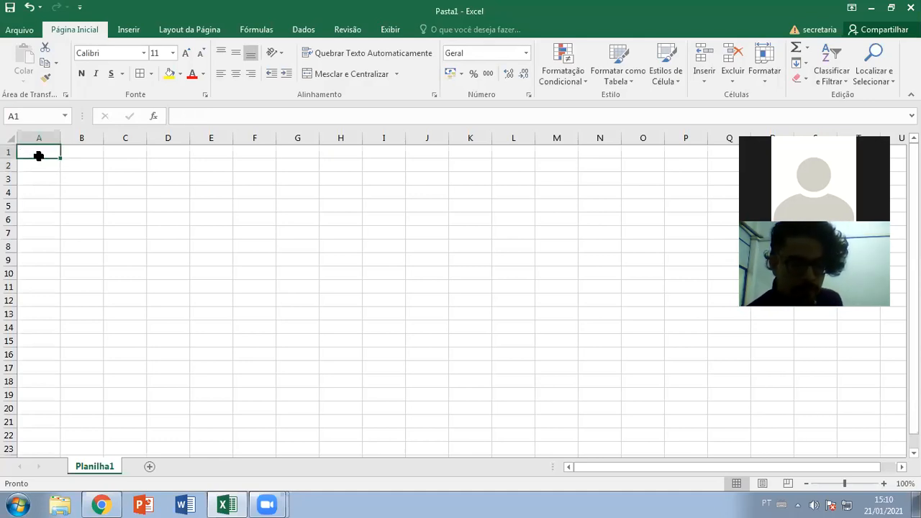
key(Right)
key(Down)
key(Up)
key(Down)
click(38, 155)
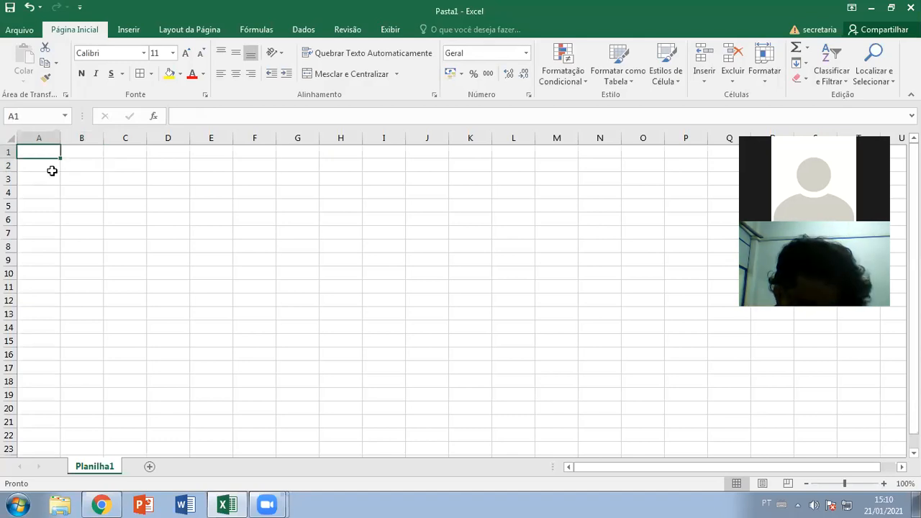
click(99, 504)
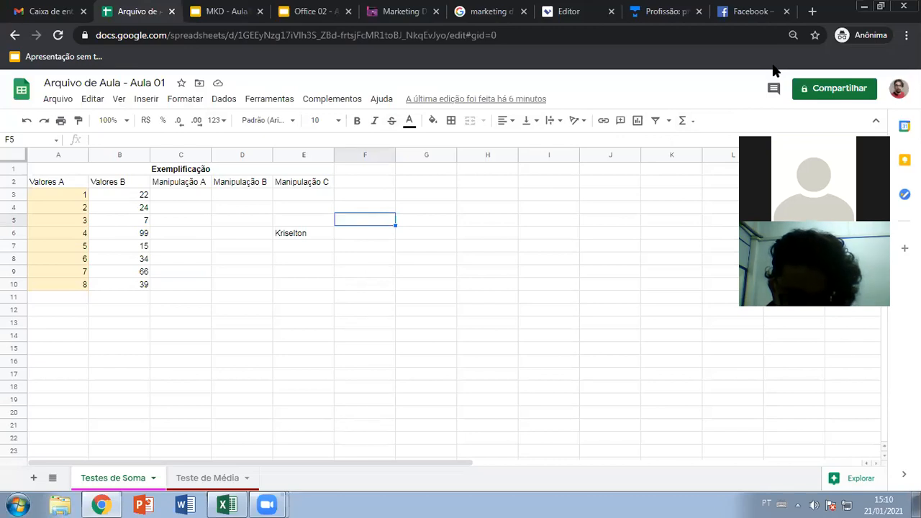
- Delete the name from cell E6
click(310, 234)
key(Delete)
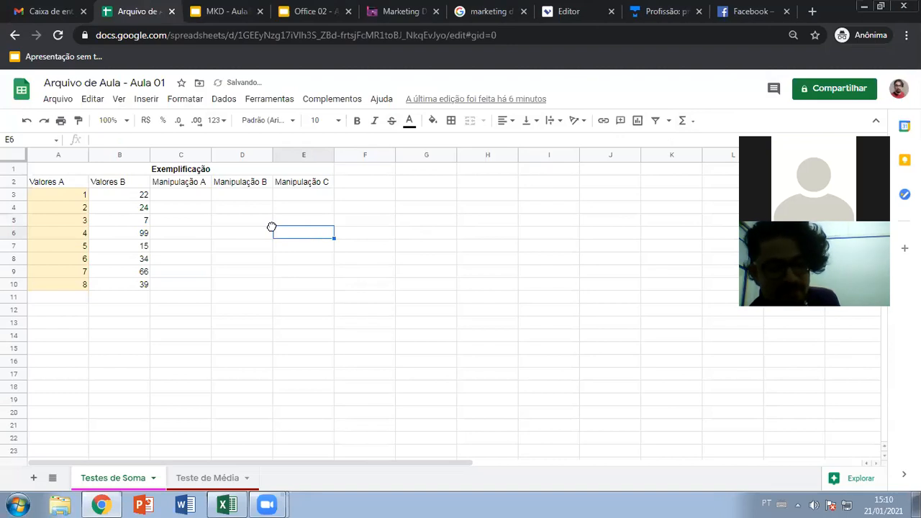
click(230, 219)
click(198, 209)
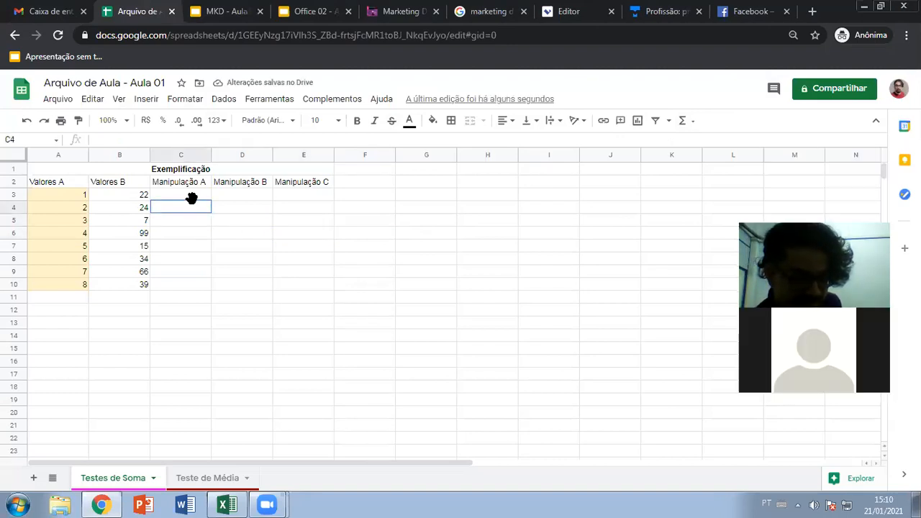
drag(79, 194, 69, 284)
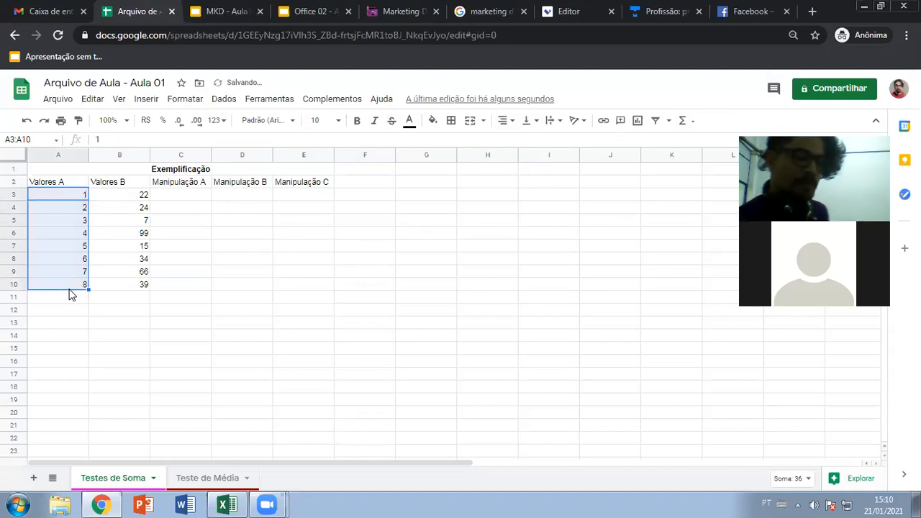
click(69, 288)
- Unmerge the Exemplificação title and remove its bold formatting in A1
click(184, 170)
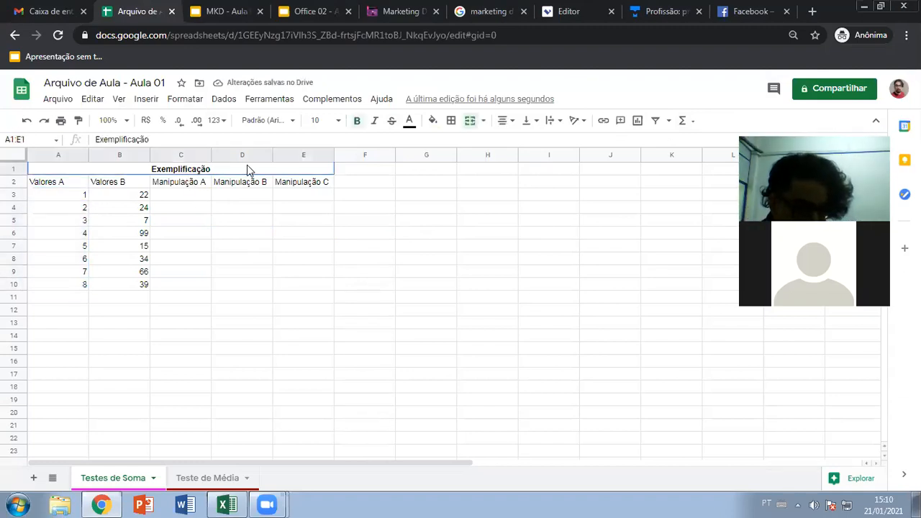
click(467, 124)
click(234, 235)
click(81, 172)
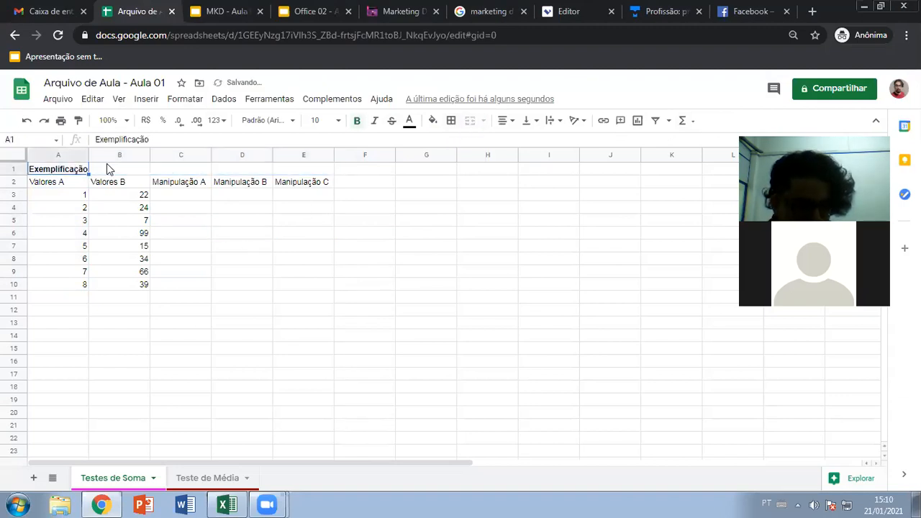
key(ctrl+b)
click(238, 224)
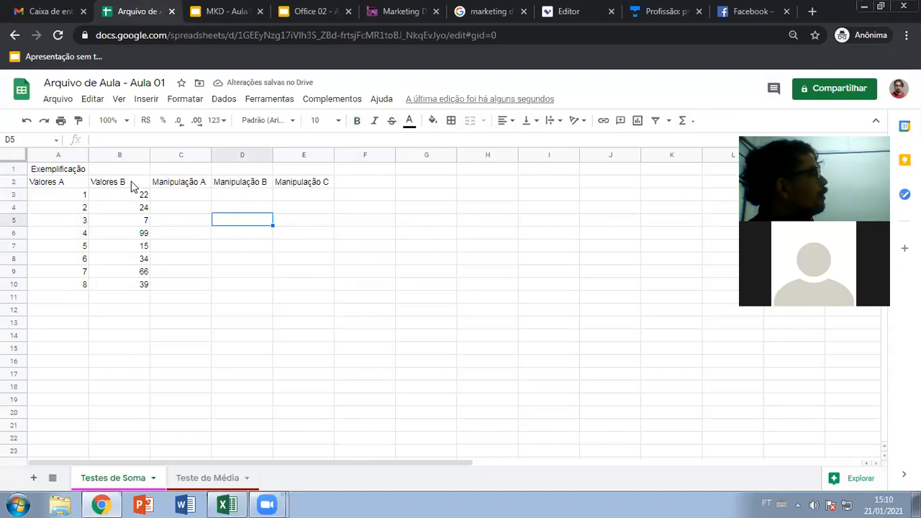
click(234, 237)
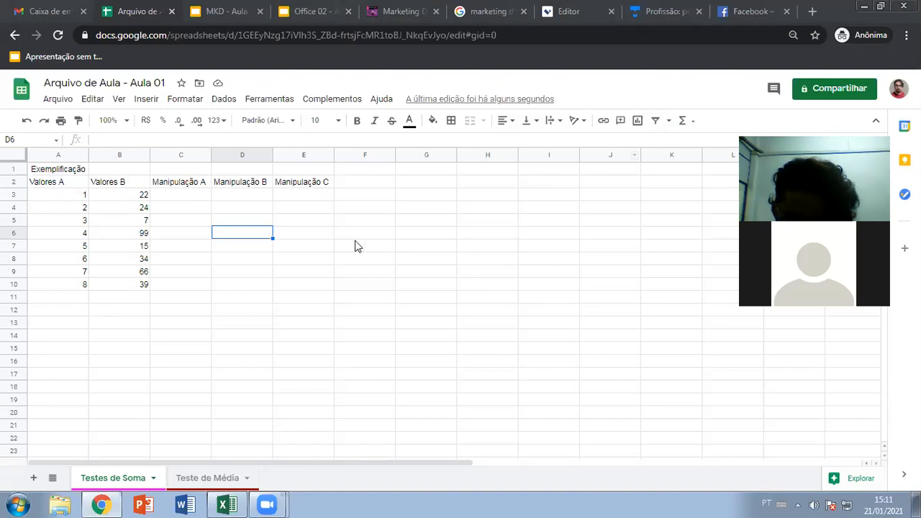
click(202, 199)
click(245, 203)
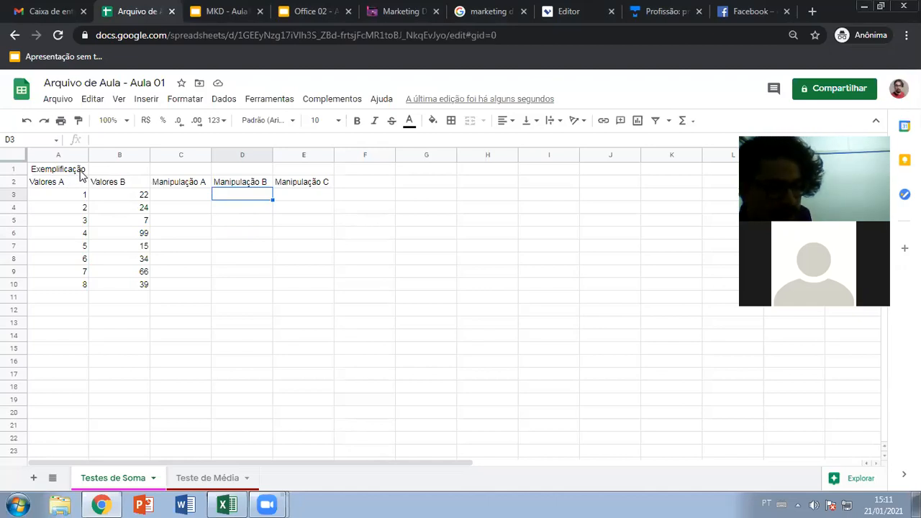
drag(80, 172, 300, 288)
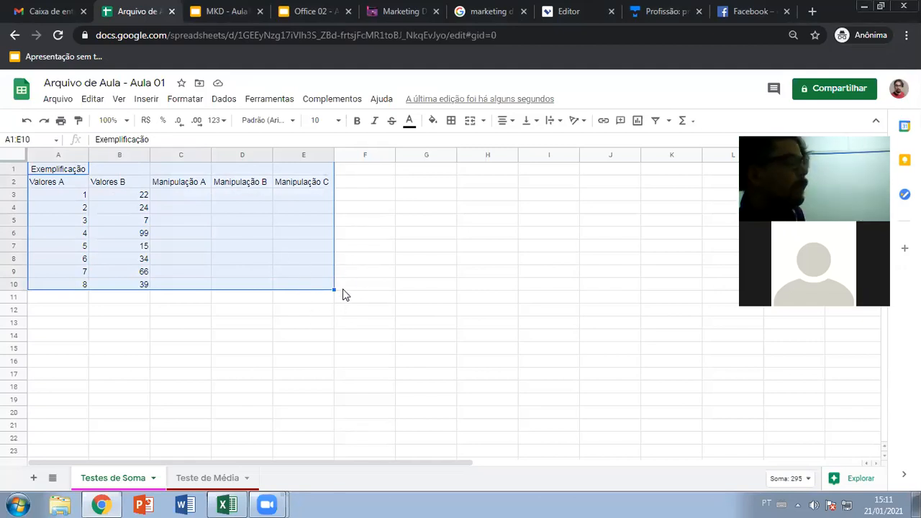
click(63, 182)
click(104, 186)
click(71, 183)
click(105, 184)
click(75, 183)
click(116, 183)
click(74, 183)
click(108, 184)
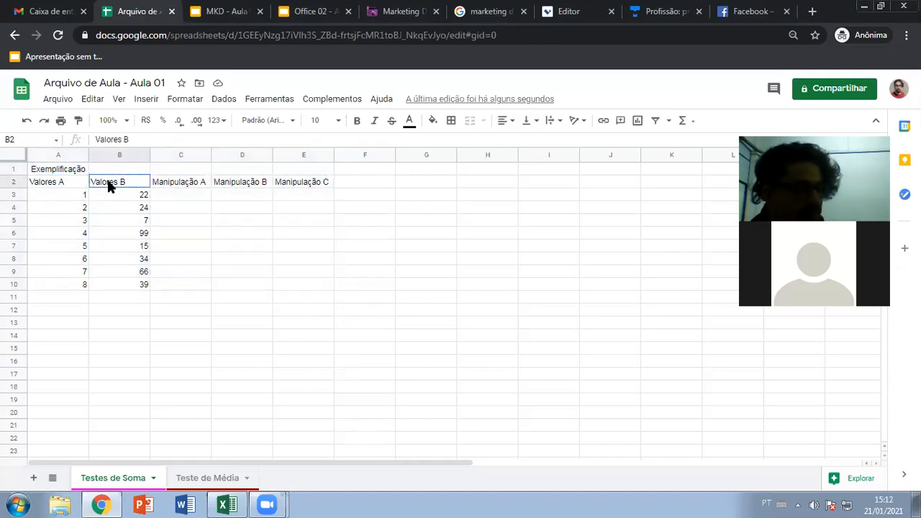
click(187, 184)
click(239, 183)
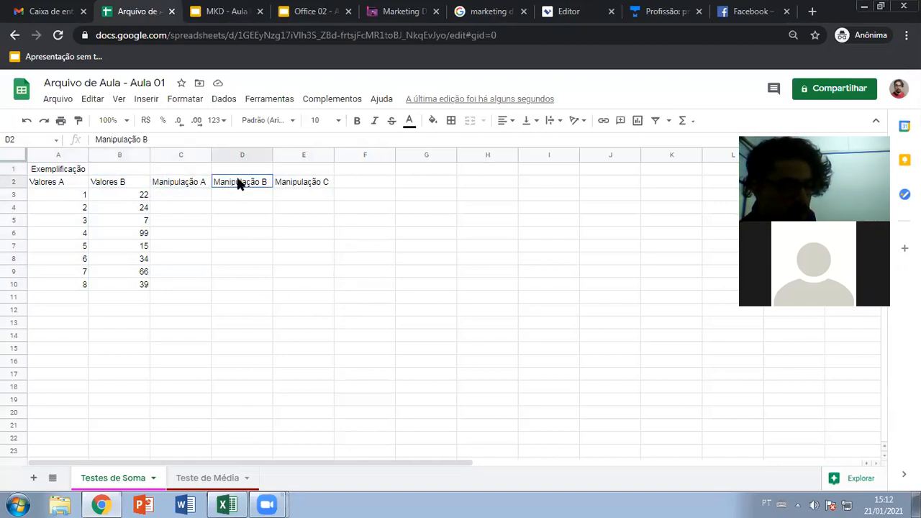
click(291, 184)
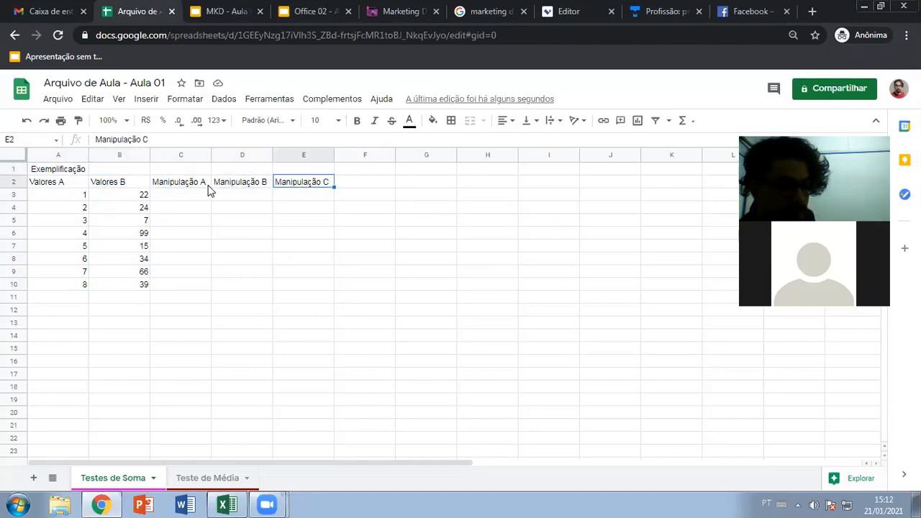
click(205, 186)
click(240, 182)
click(314, 184)
click(184, 184)
click(234, 188)
click(301, 188)
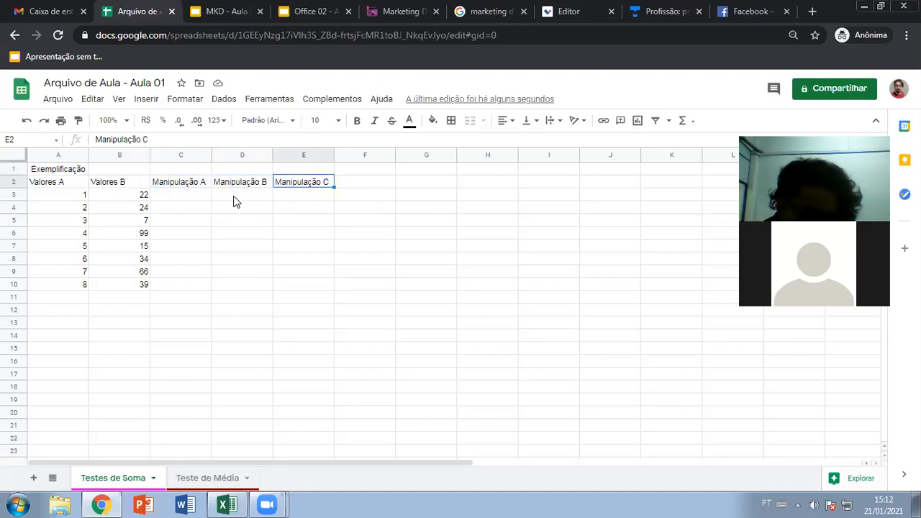
click(193, 197)
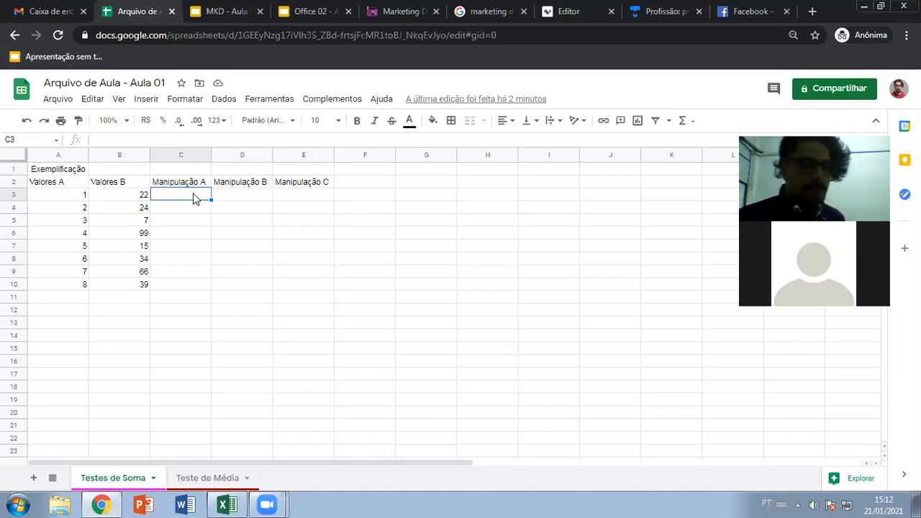
- Enter the formula =1+22 in C3 after corrected attempts, so it displays 23
text(1+22)
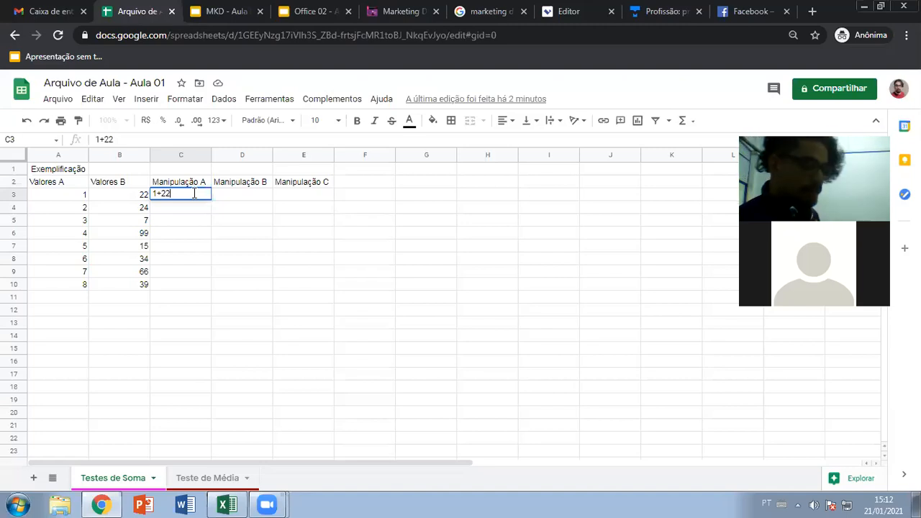
key(BackSpace)
key(BackSpace)
key(BackSpace)
key(BackSpace)
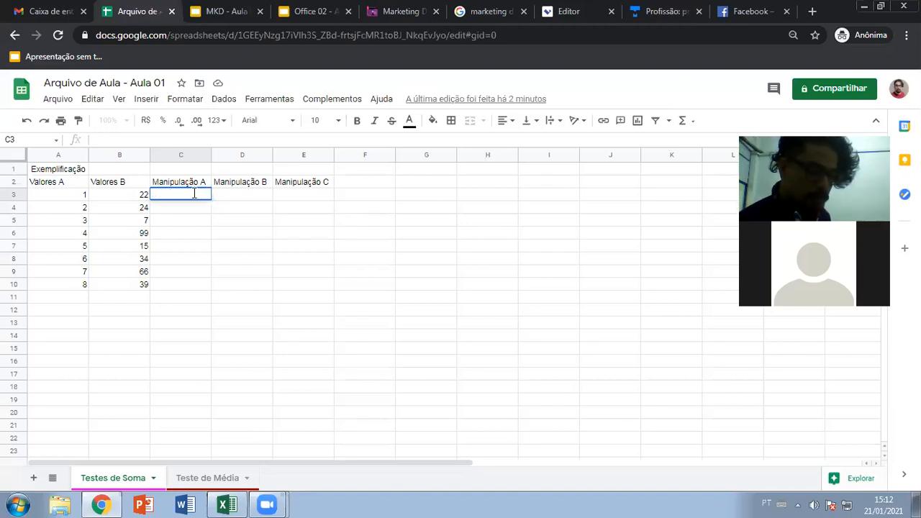
key(Escape)
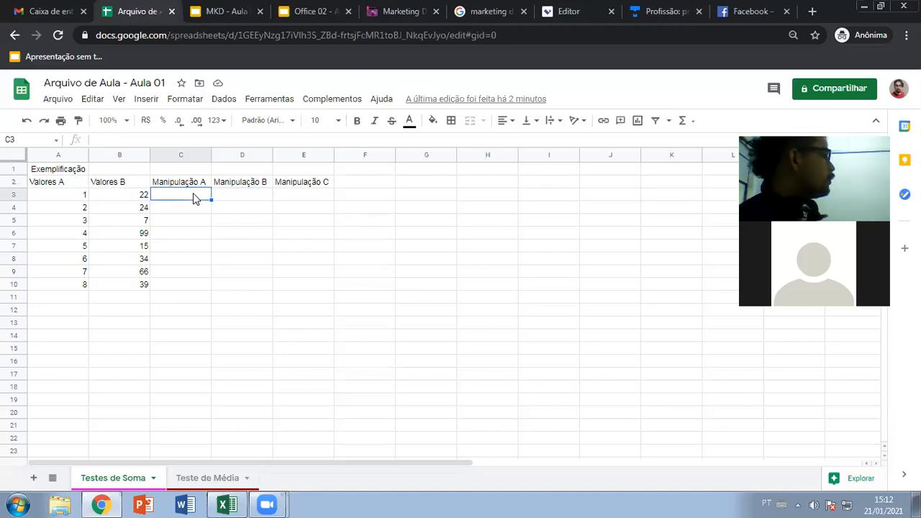
text(=)
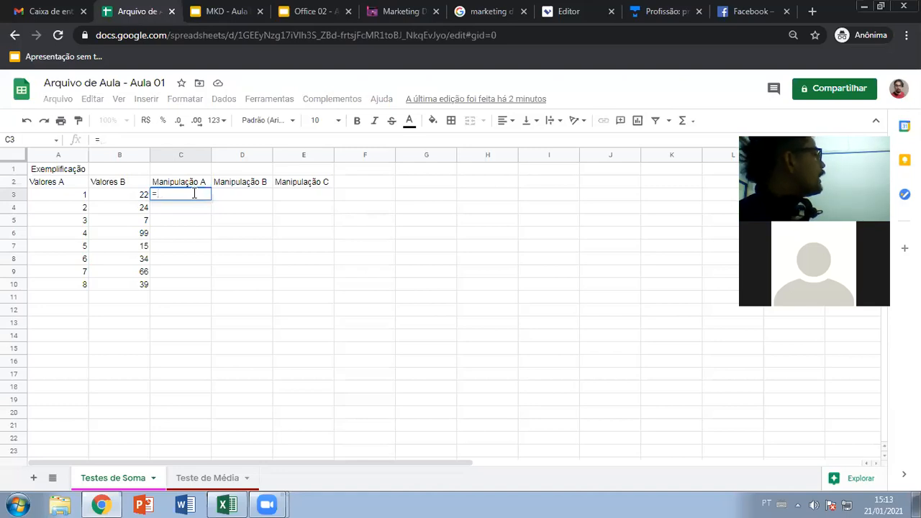
key(BackSpace)
text(1+)
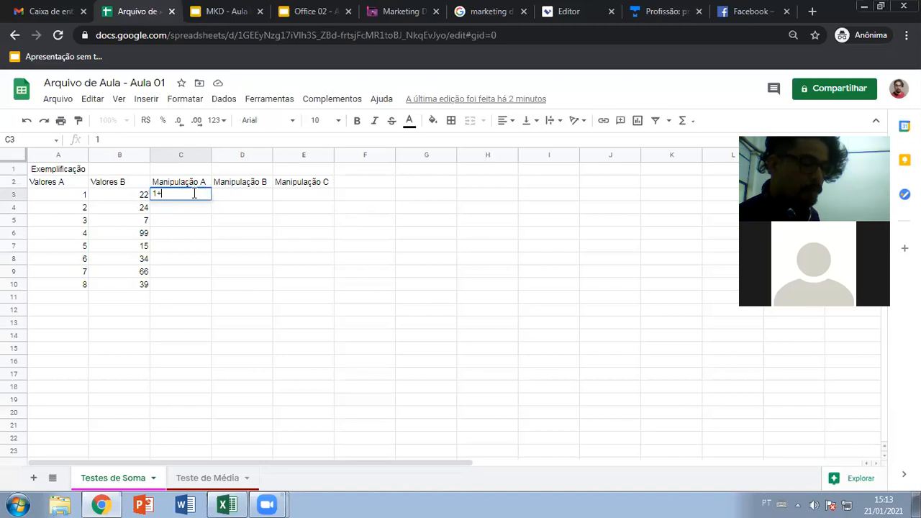
text(22)
key(Return)
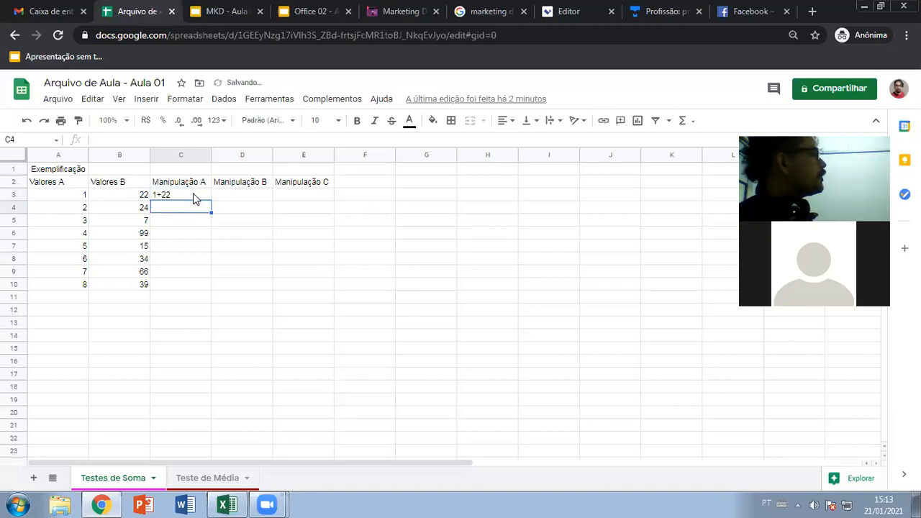
click(193, 194)
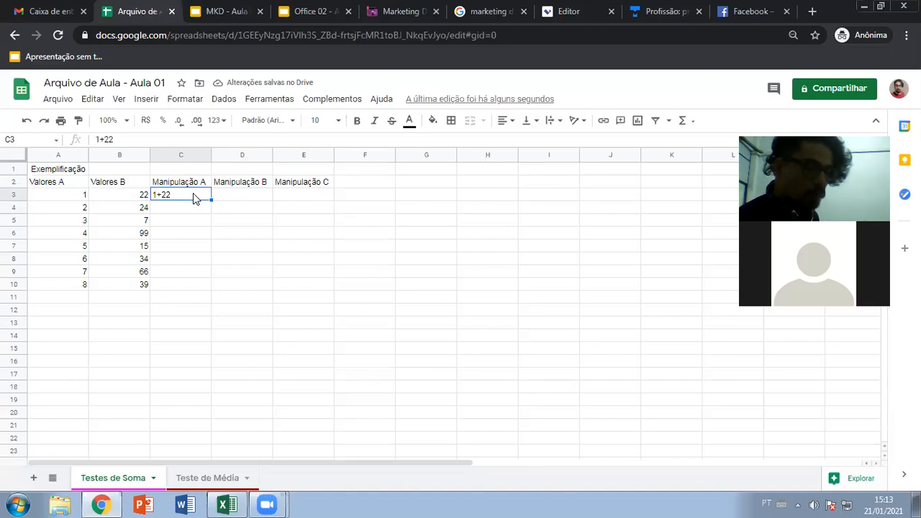
text(=)
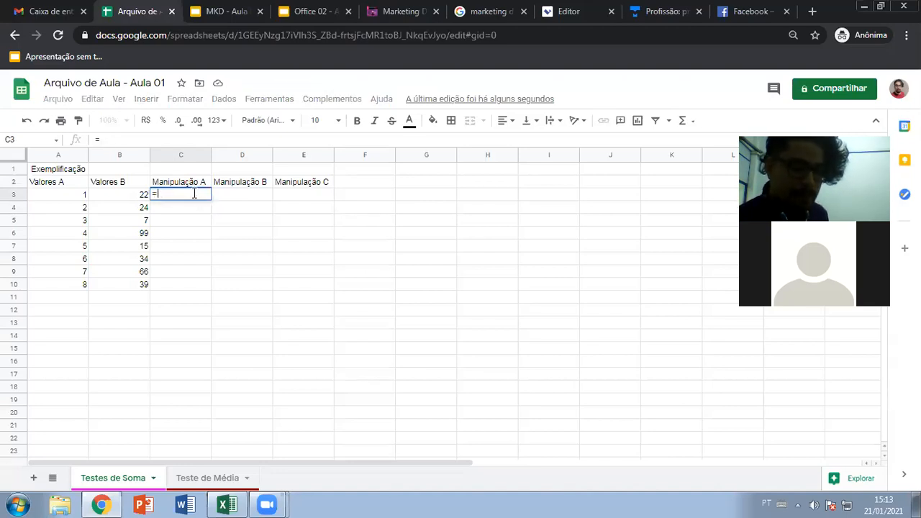
text(1)
text(*22)
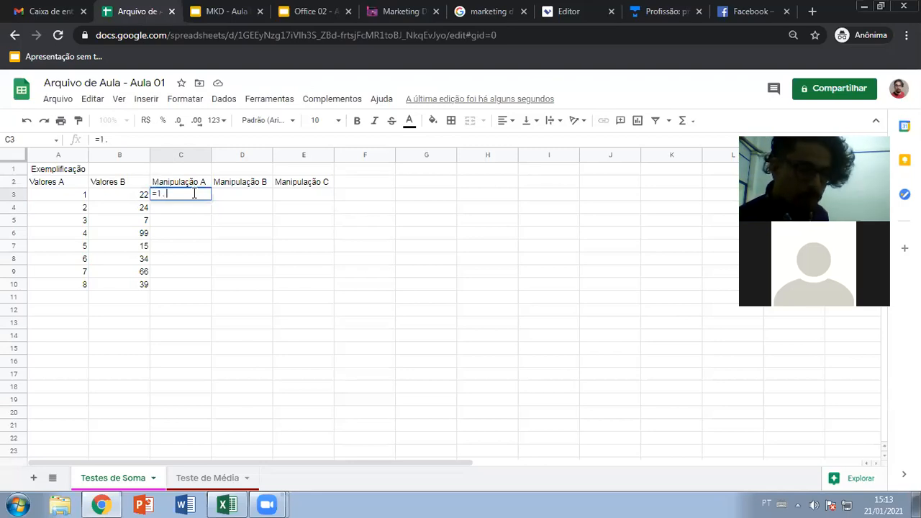
key(BackSpace)
key(BackSpace)
key(BackSpace)
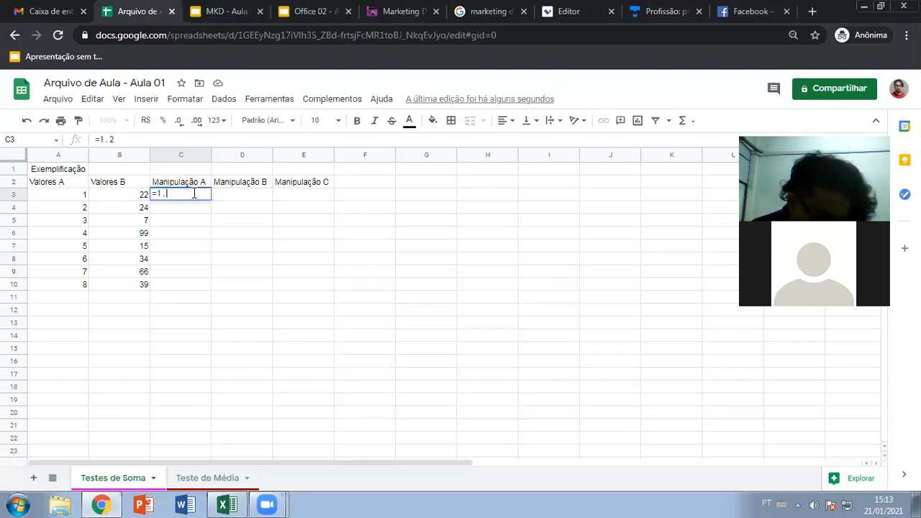
text(+22)
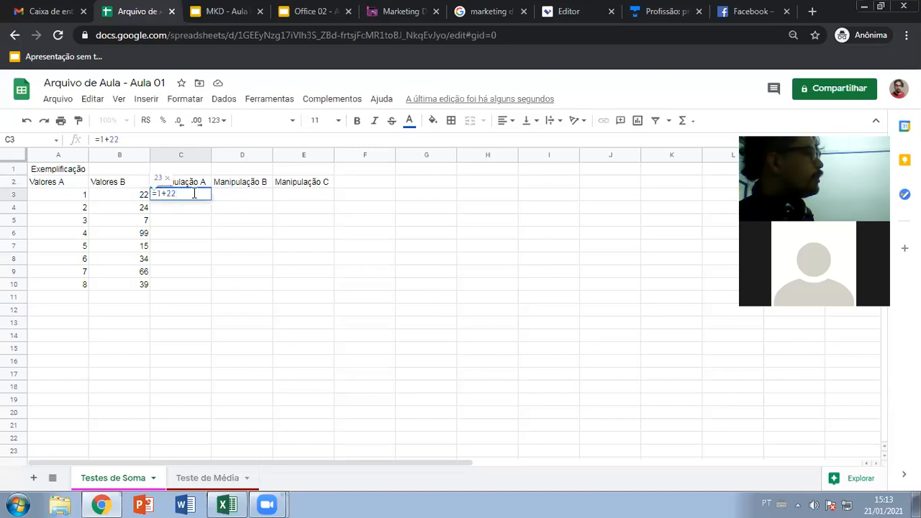
key(Return)
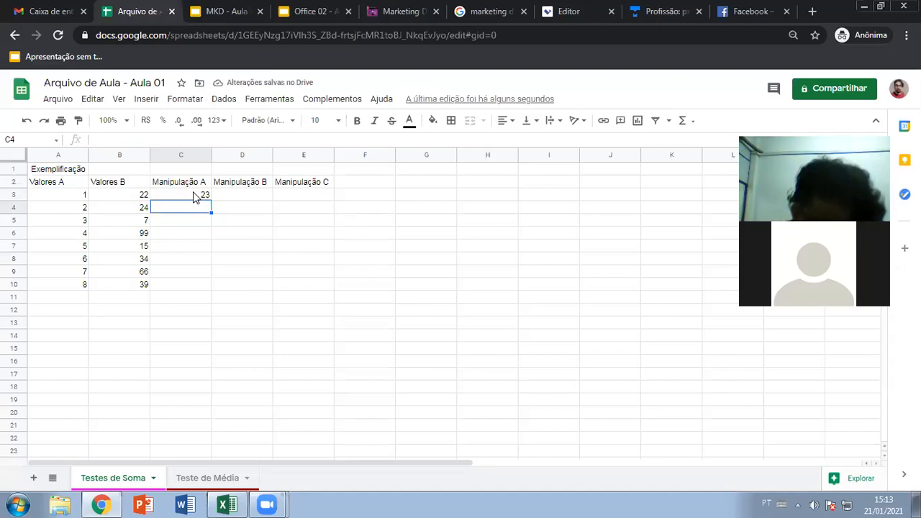
- Enter =2+24, =3+7, =4+99 and =5+15 in C4 through C7
text(=2+)
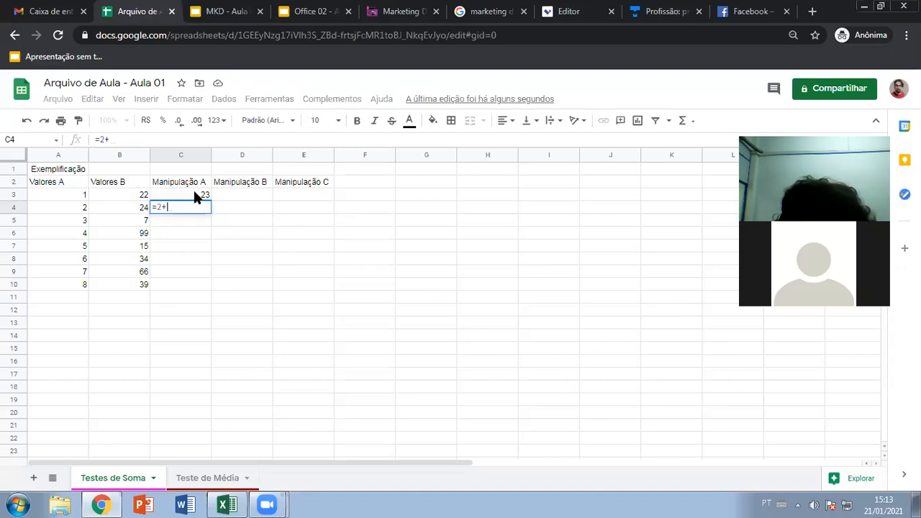
text(24)
key(Return)
text(=3+)
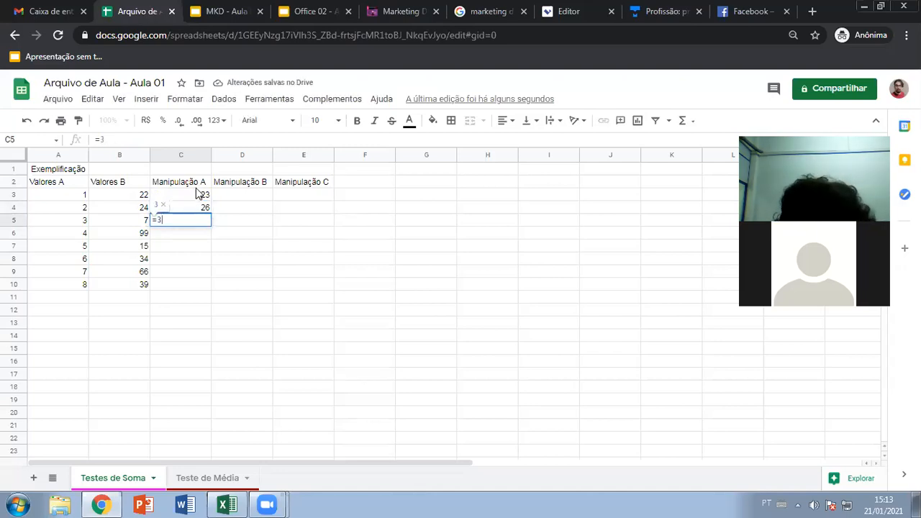
text(7)
key(Return)
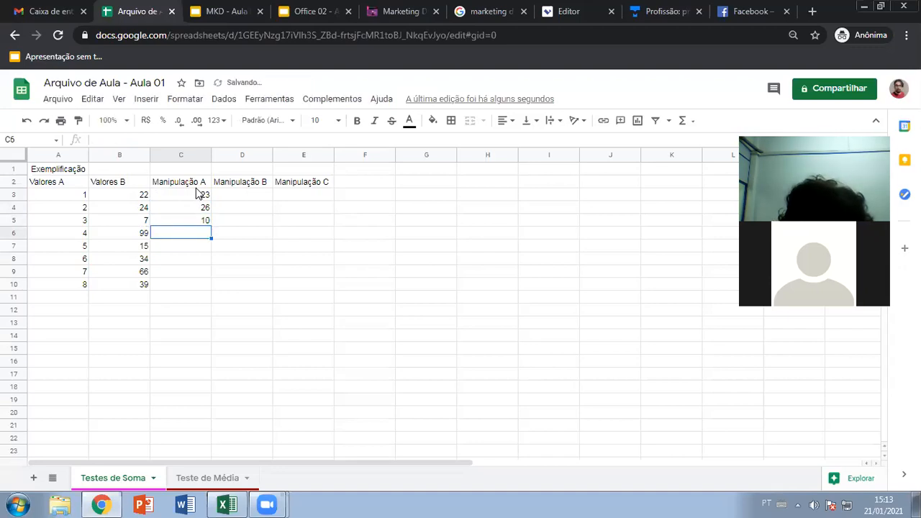
text(=4)
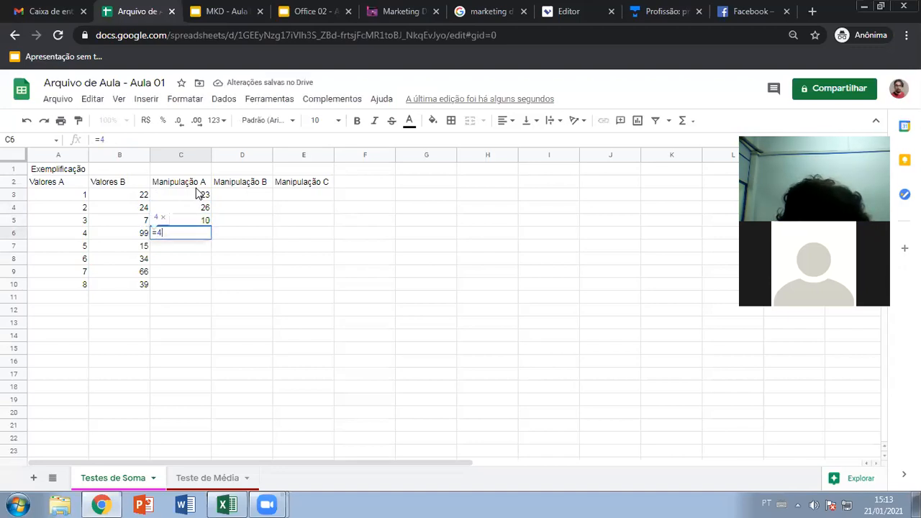
text(+99)
key(Return)
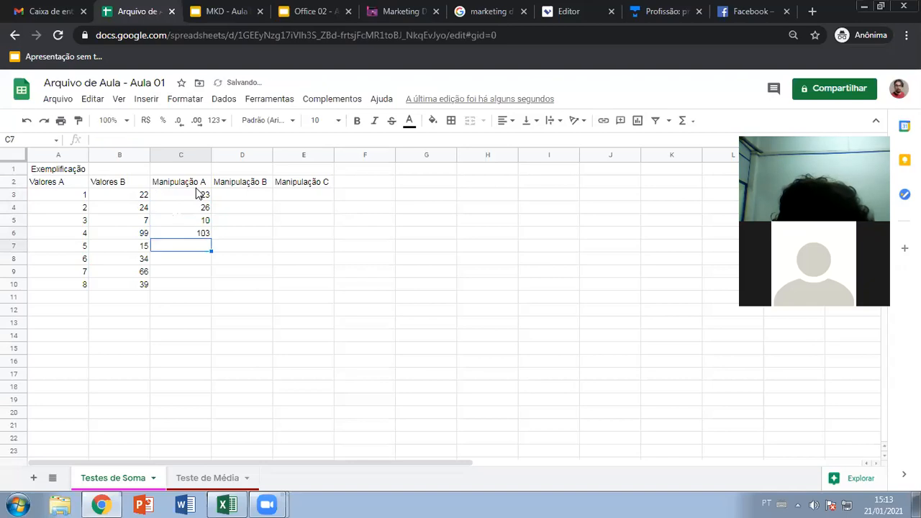
text(5)
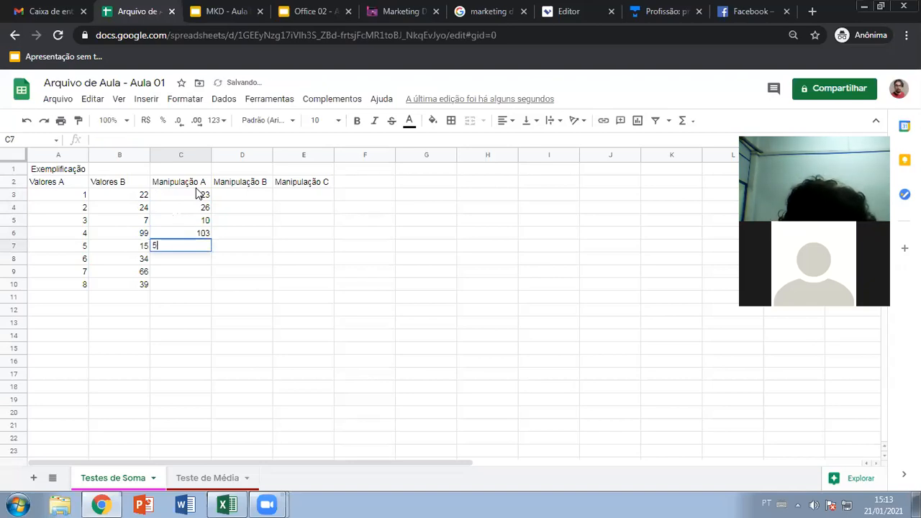
key(BackSpace)
text(=5+1)
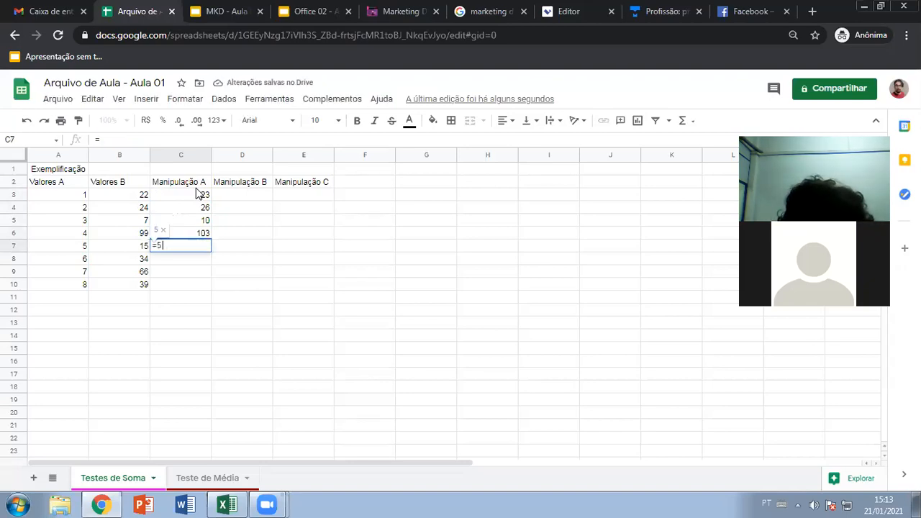
text(5)
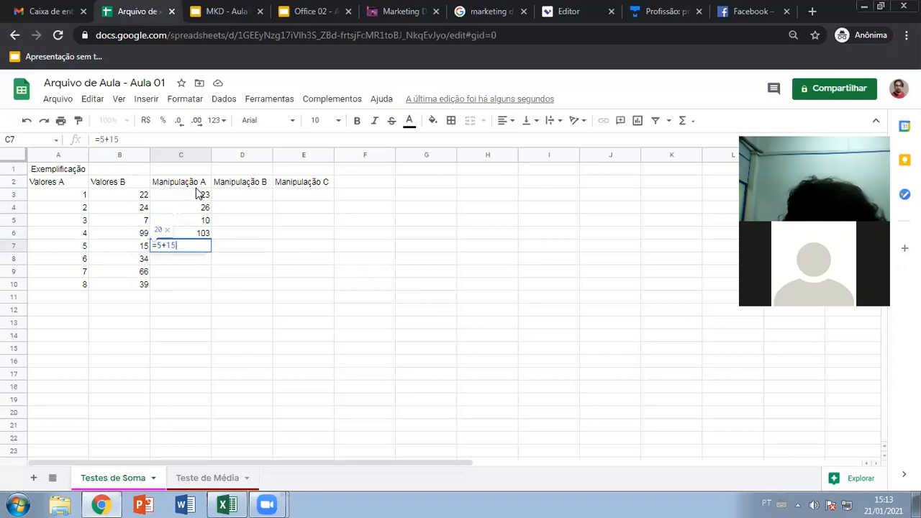
key(Return)
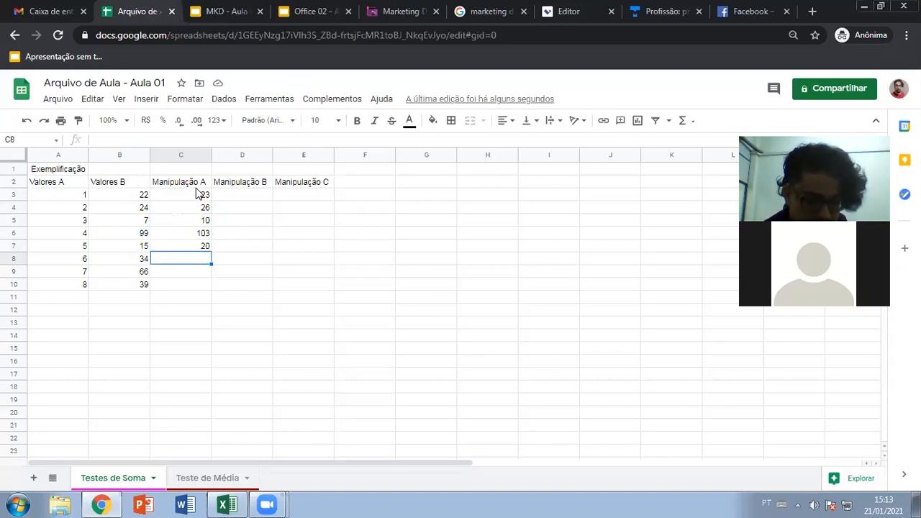
- Enter =6+34, =7+66 and =8+39 in C8 through C10
text(=6+3)
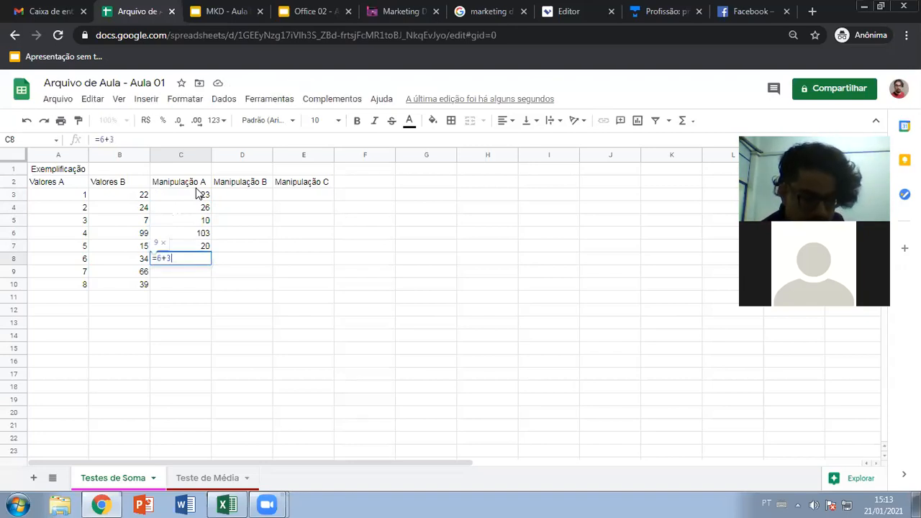
text(4)
key(Return)
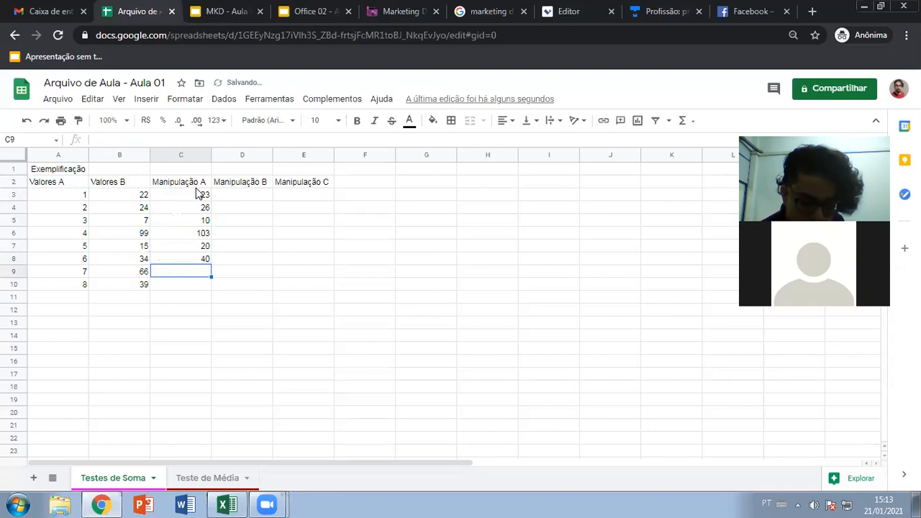
text(=)
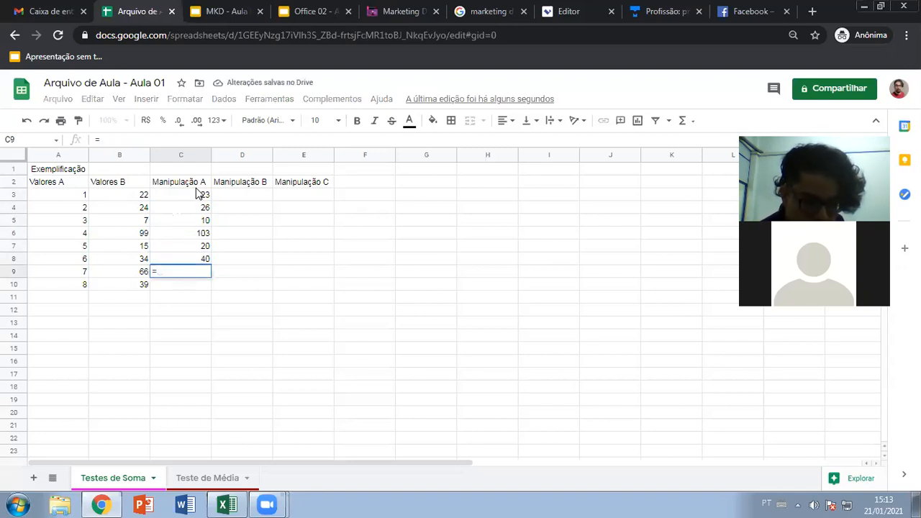
text(7+66)
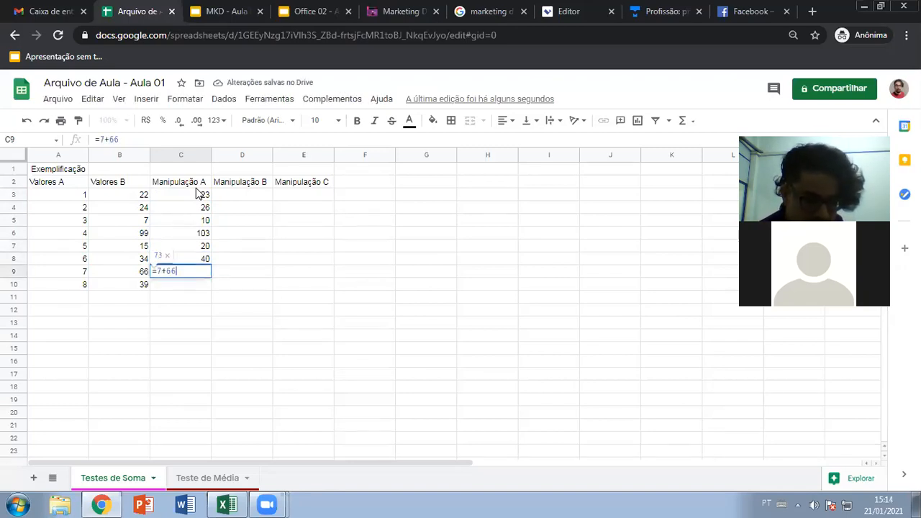
key(Return)
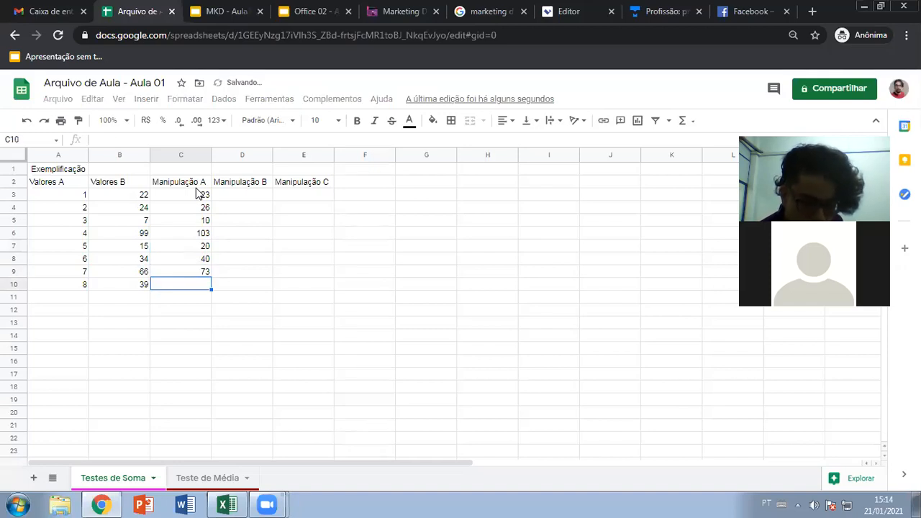
text(=8)
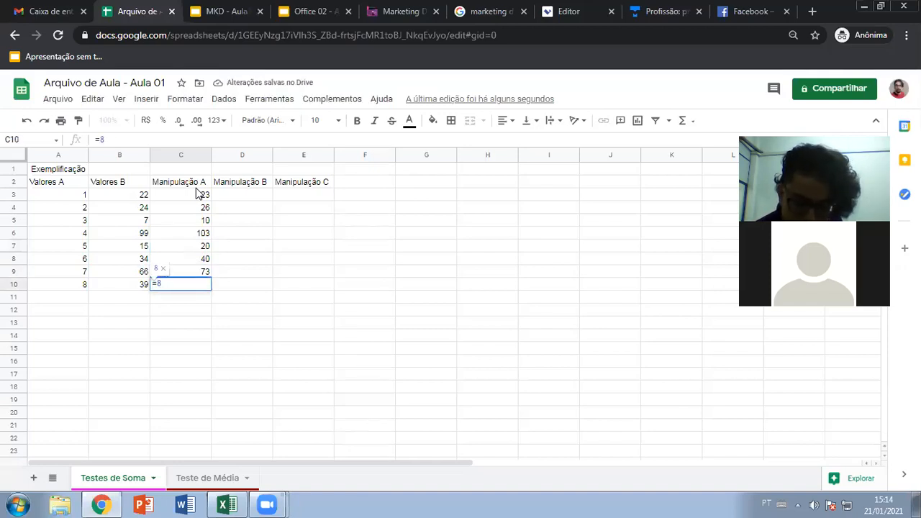
text(+39)
key(Return)
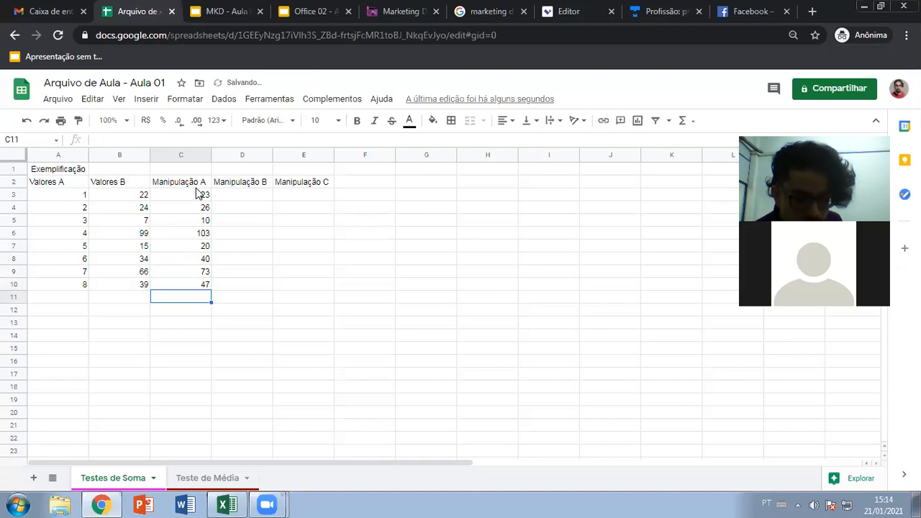
key(Up)
key(Right)
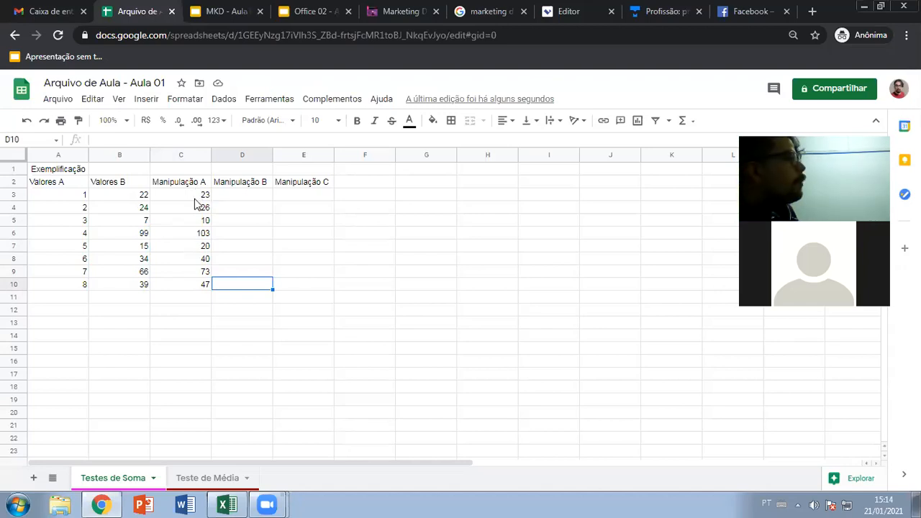
click(194, 199)
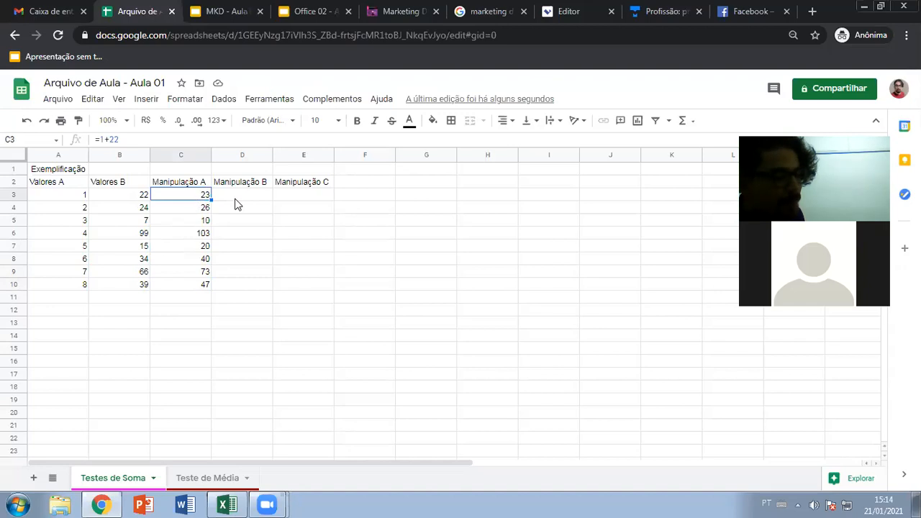
click(235, 202)
click(203, 200)
click(223, 202)
click(208, 203)
click(226, 202)
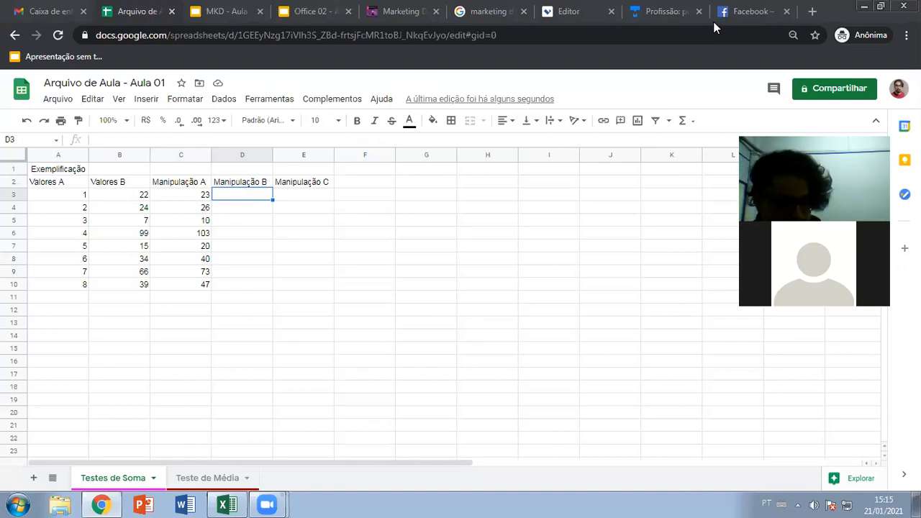
- Review the C3 formula alongside row 3's Valores A and Valores B values
click(242, 201)
click(205, 196)
click(221, 196)
click(193, 197)
click(126, 198)
click(79, 202)
click(122, 205)
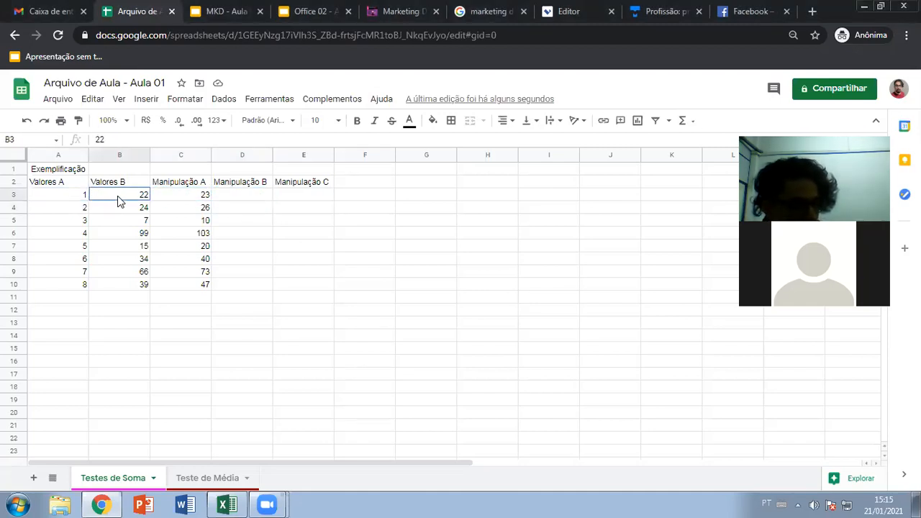
- Enter the formula =a3+b3 in D3
click(220, 198)
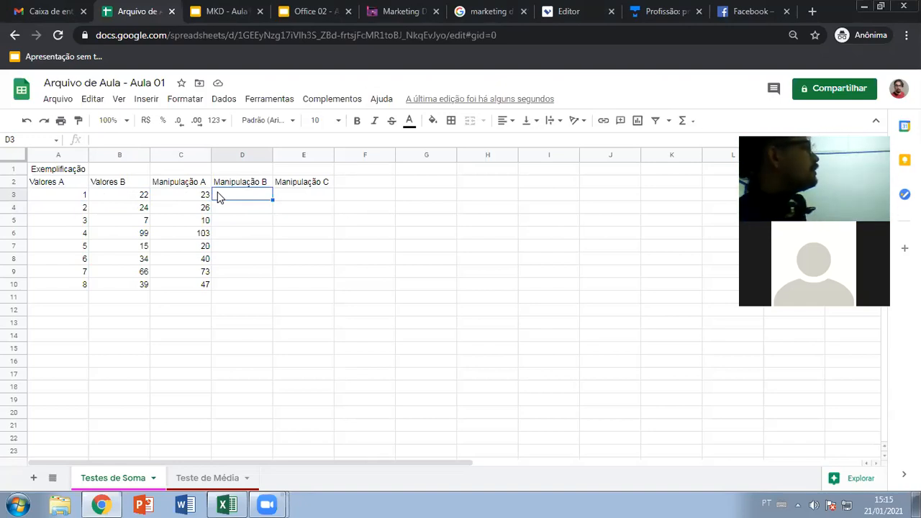
text(=)
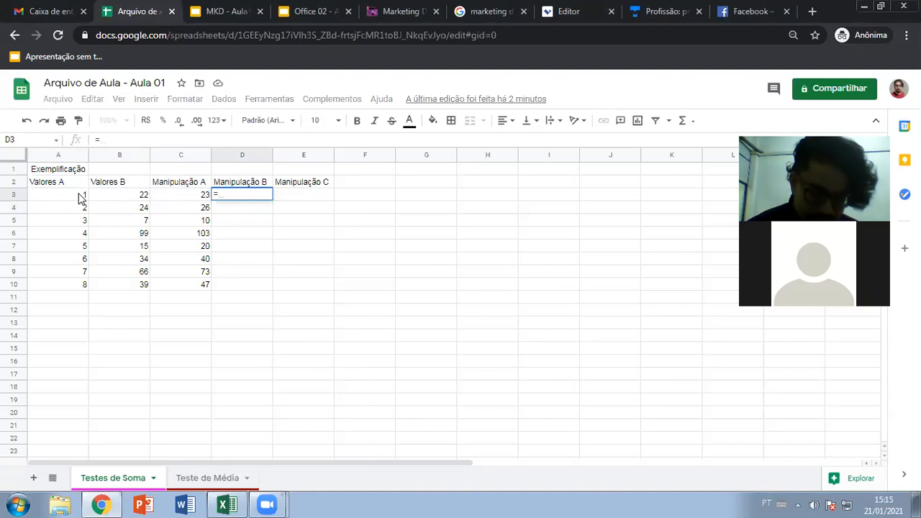
text(a3)
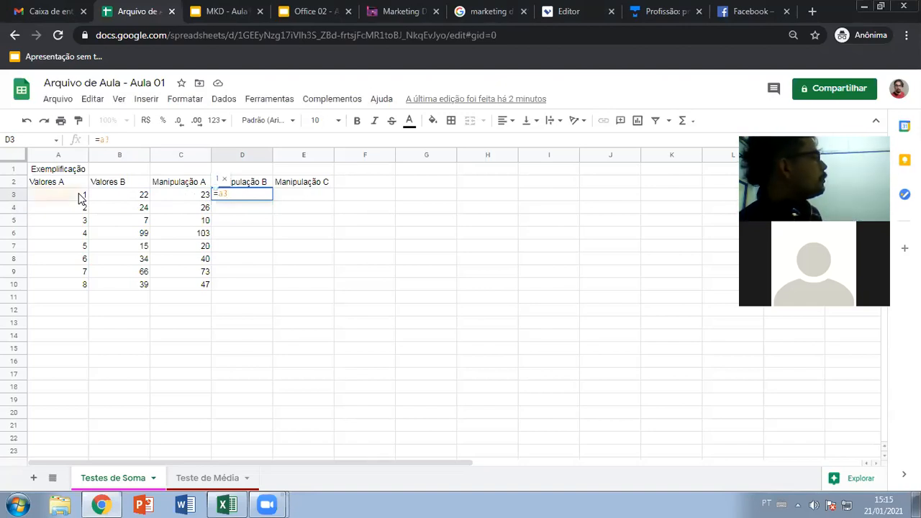
text(+)
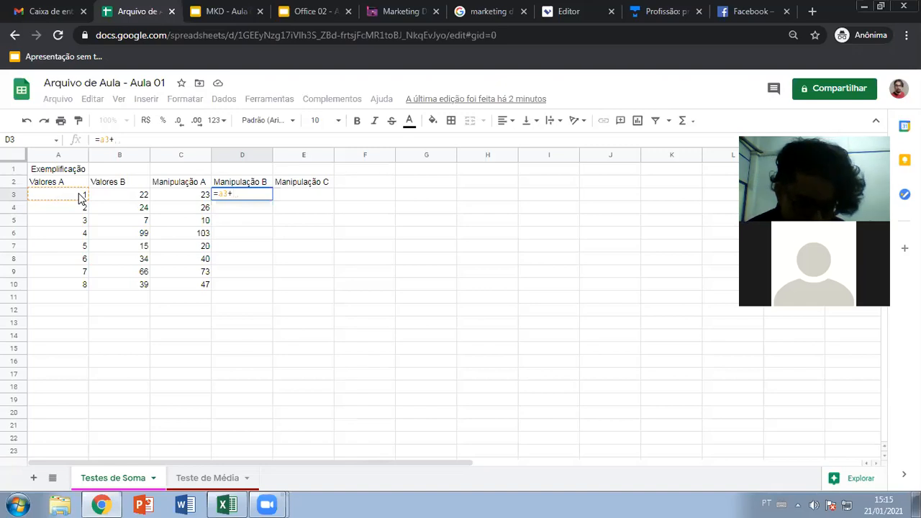
text(b3)
key(Return)
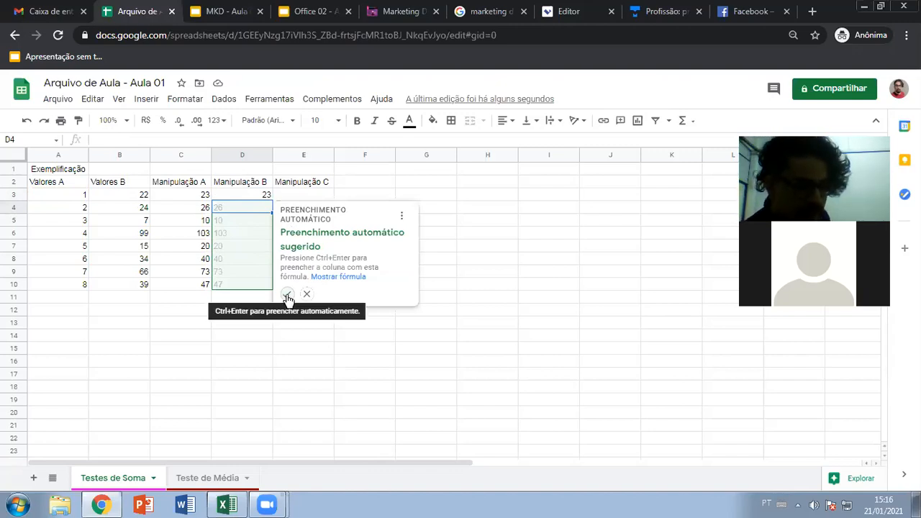
- Dismiss the autofill suggestion and enter =A4+B4 in D4, giving 26
click(266, 198)
click(256, 206)
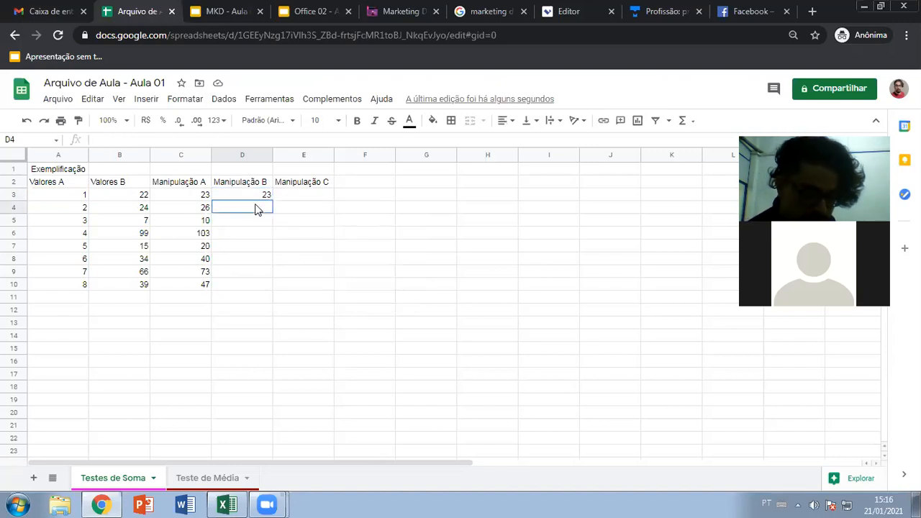
text(=)
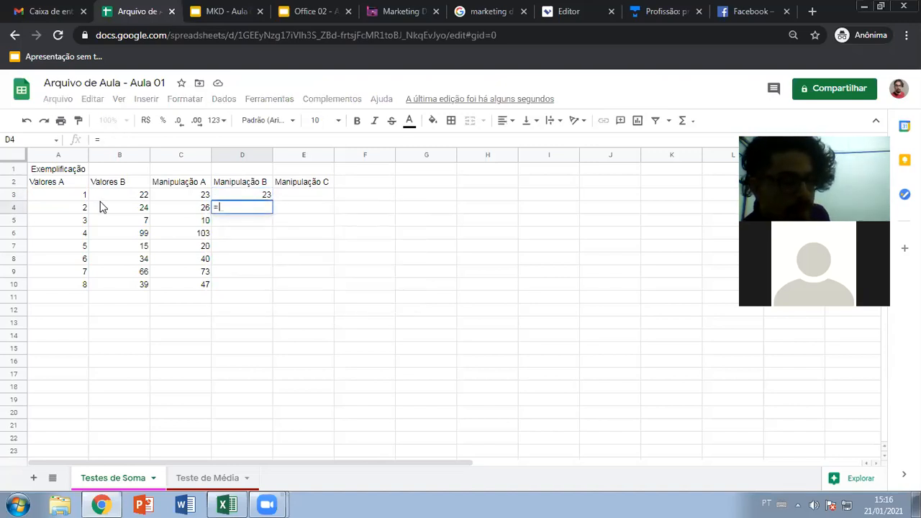
text(a)
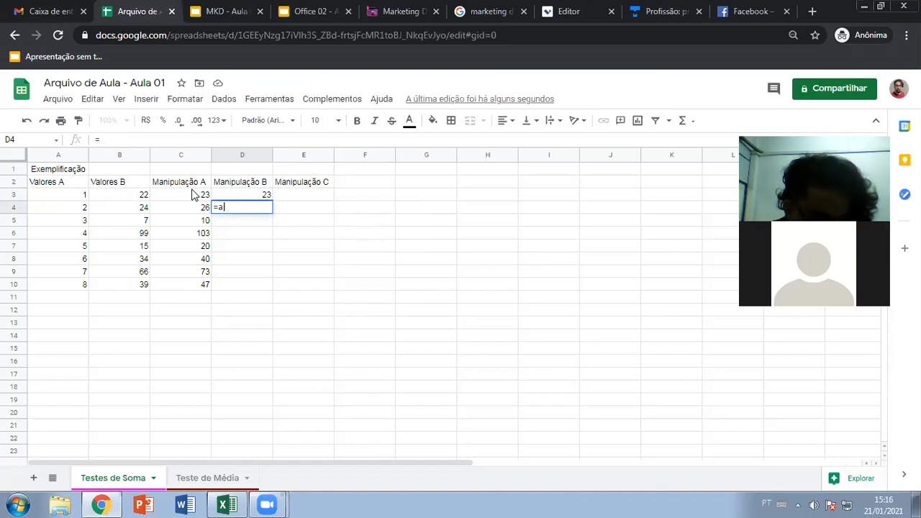
text(4+b4)
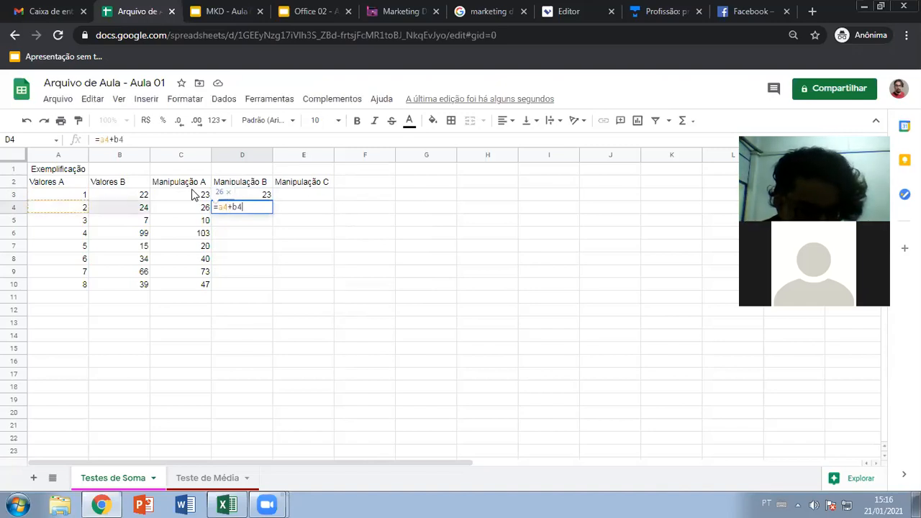
key(Return)
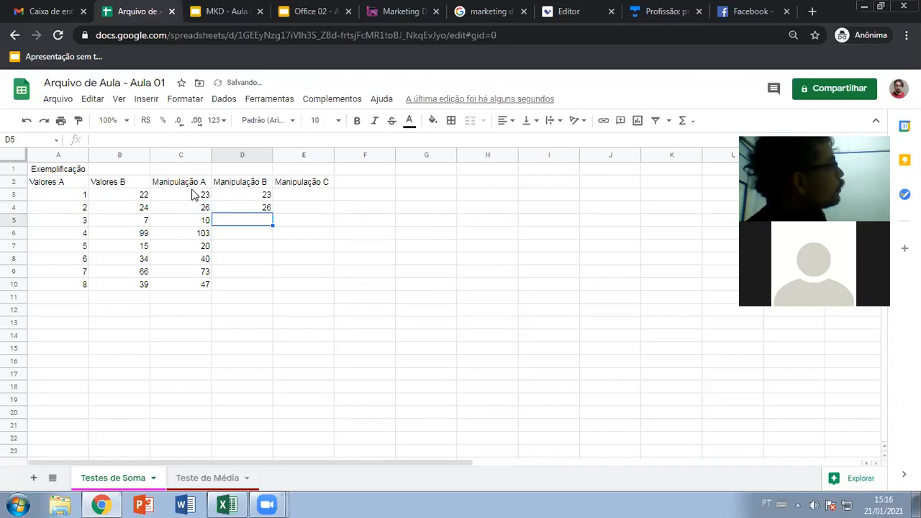
- Enter =A5+B5 in D5 and =A6+B6 in D6, showing 10 and 103
text(=)
click(83, 223)
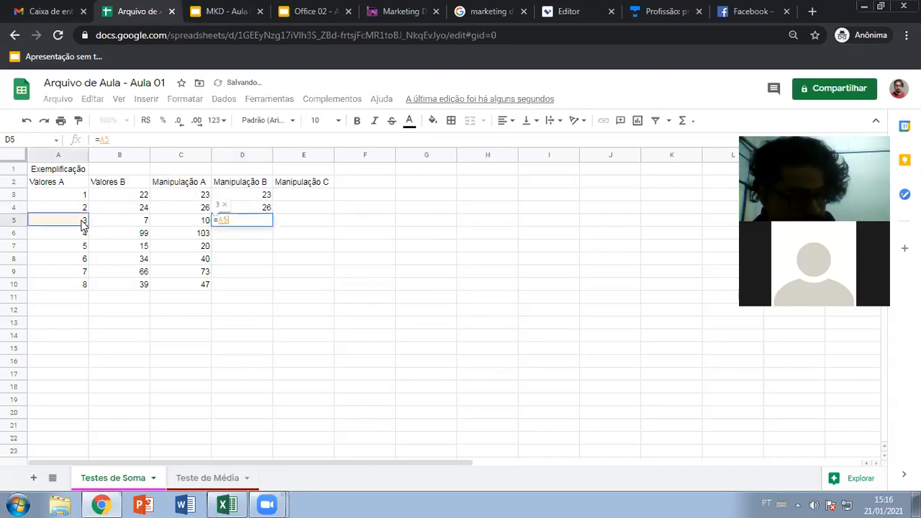
text(+)
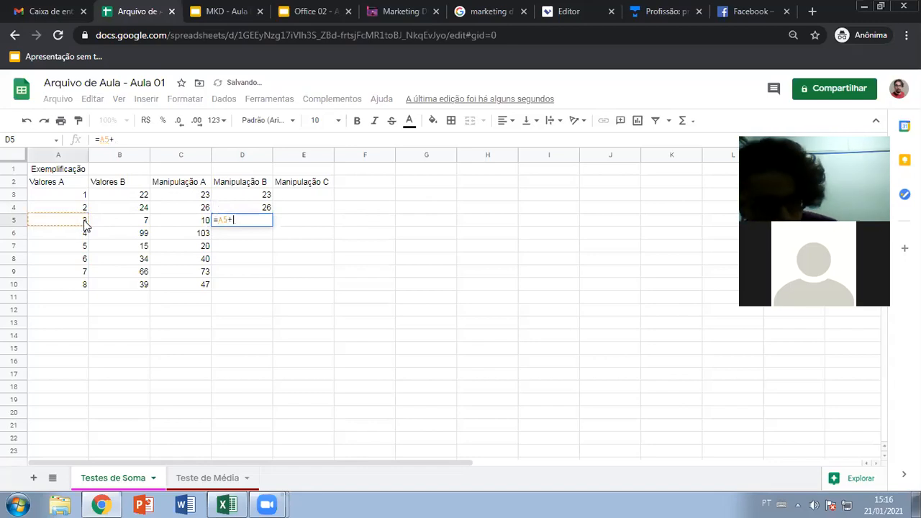
click(122, 225)
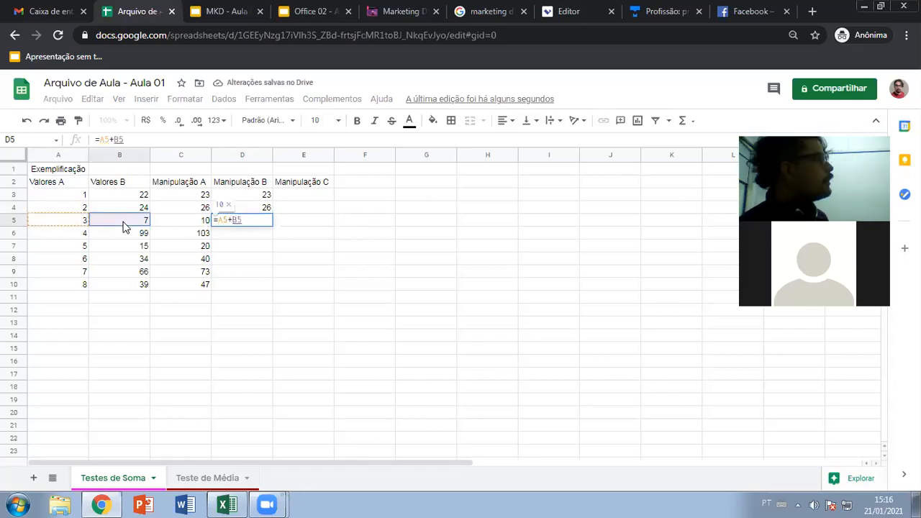
key(Return)
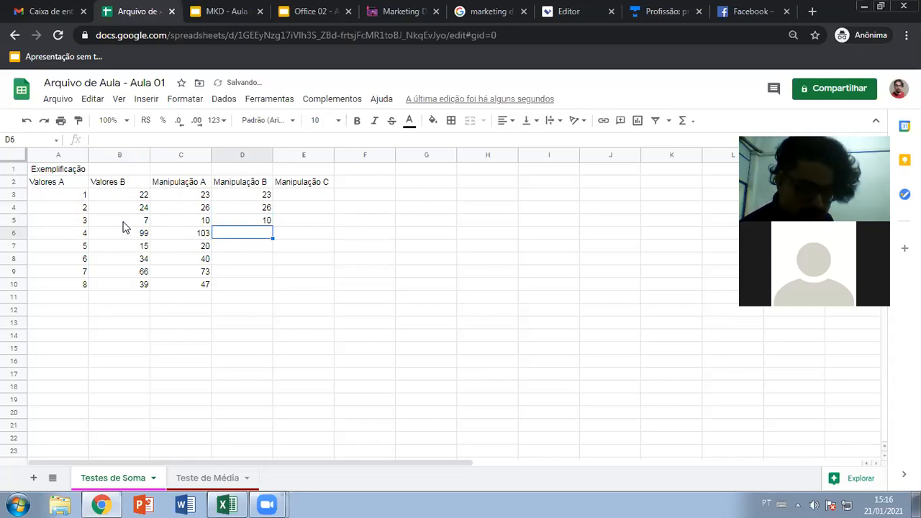
text(=)
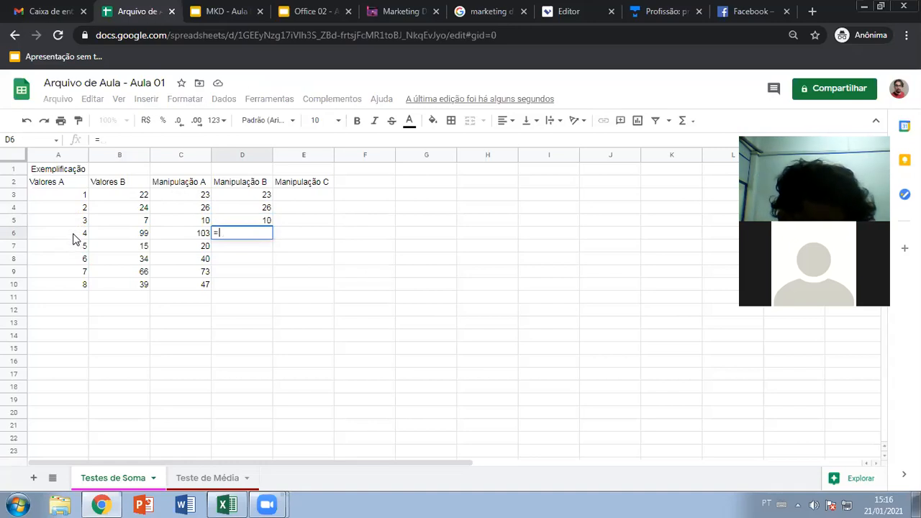
click(72, 236)
text(+)
click(130, 237)
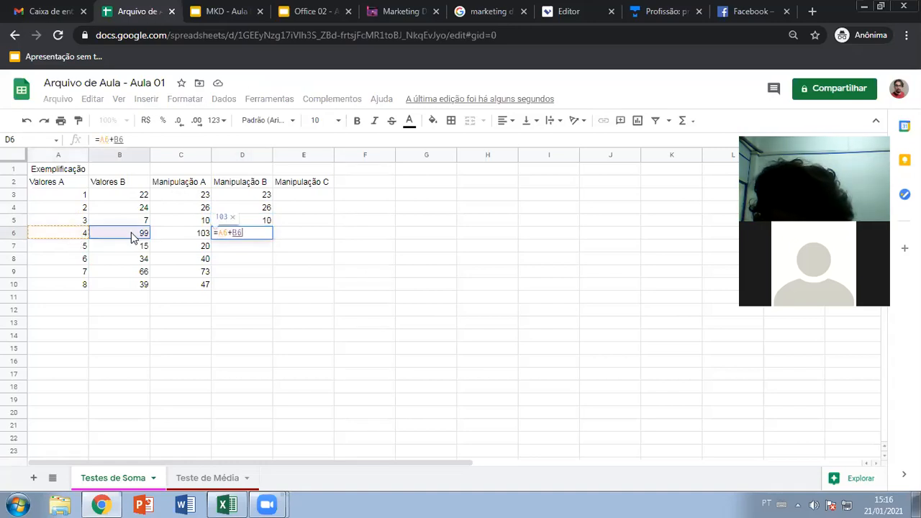
key(Return)
- Build =A7+B7 in D7 for 20, removing an accidentally added C7 reference
text(=)
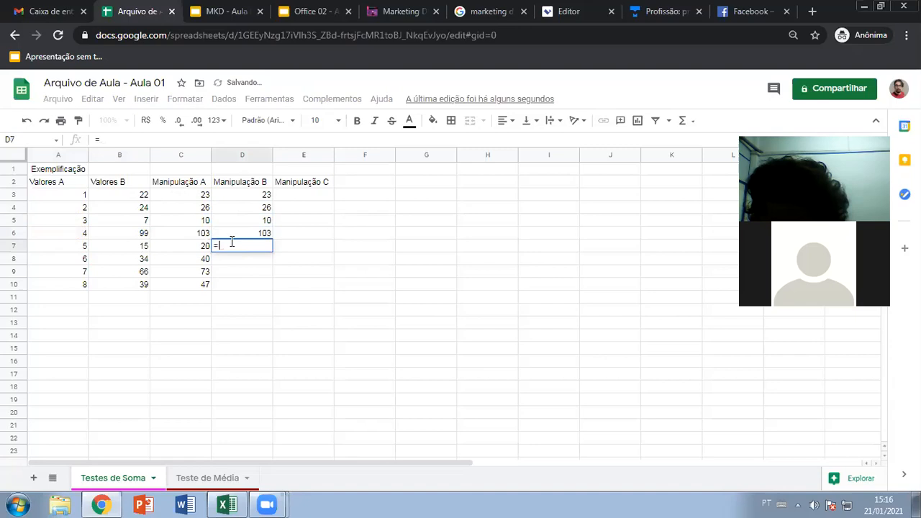
click(74, 243)
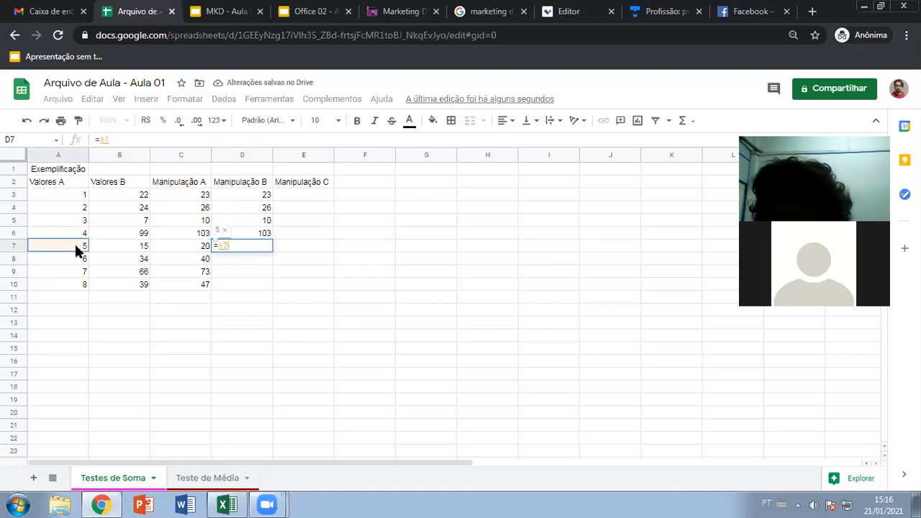
text(+)
click(127, 247)
text(+)
click(184, 250)
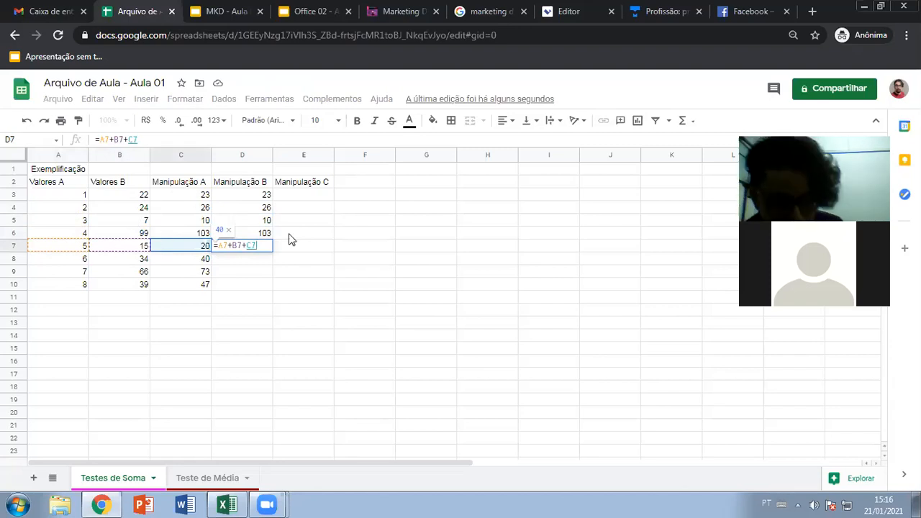
key(BackSpace)
key(BackSpace)
key(BackSpace)
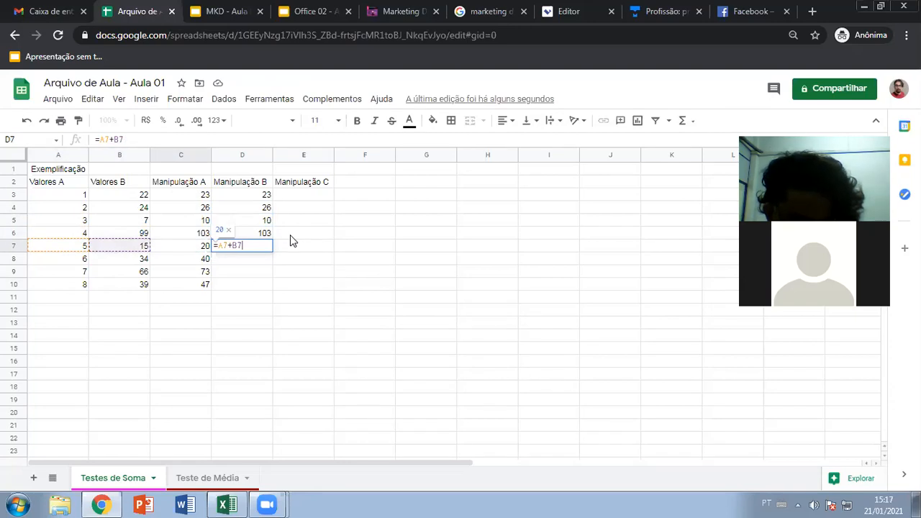
key(Return)
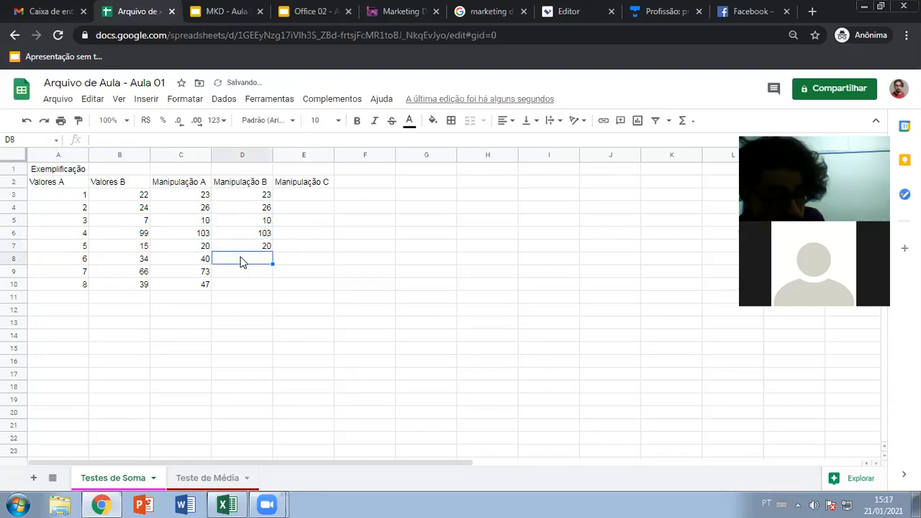
- Enter =A8+B8 in D8, giving 40
text(=)
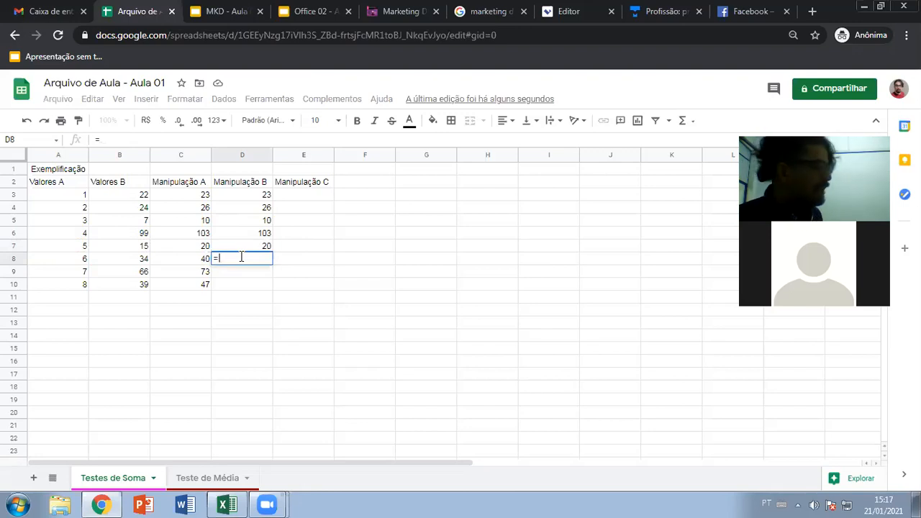
click(83, 262)
text(+)
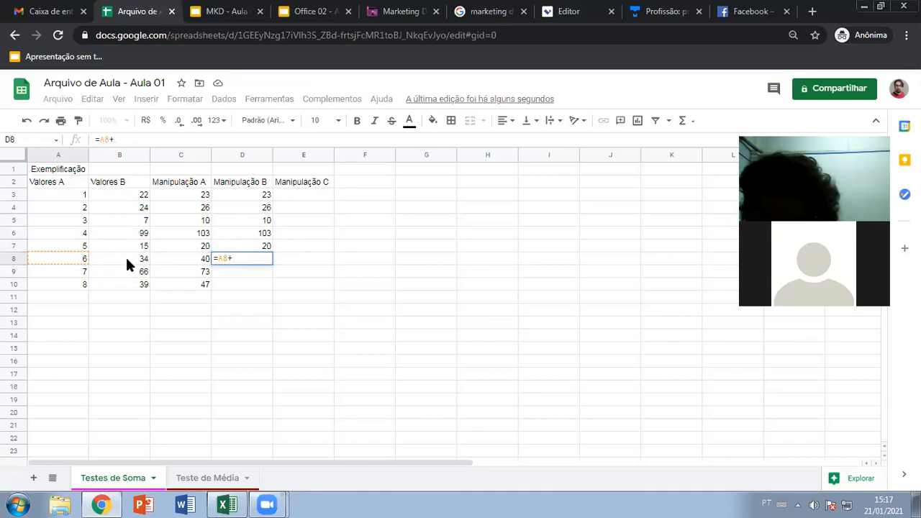
click(127, 262)
key(Return)
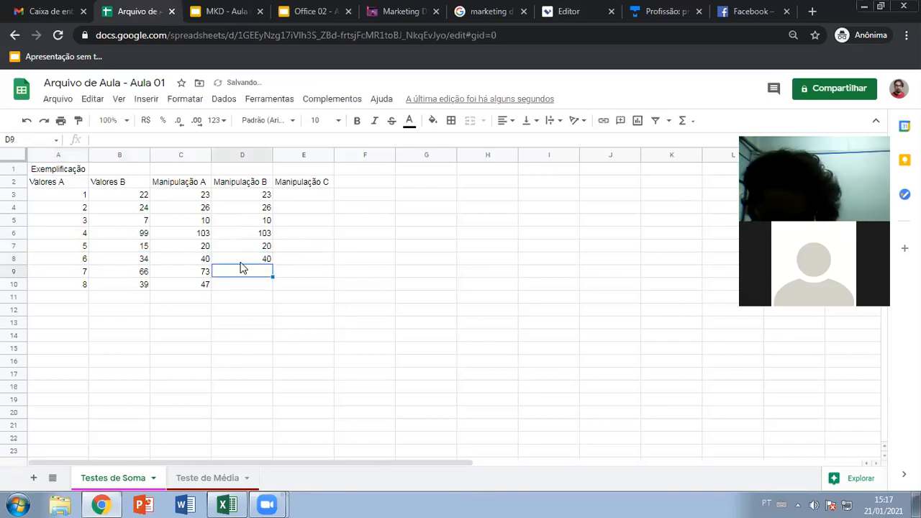
- Enter =A9+B9 in D9 for 73, correcting a mistaken =B9 entry
text(=)
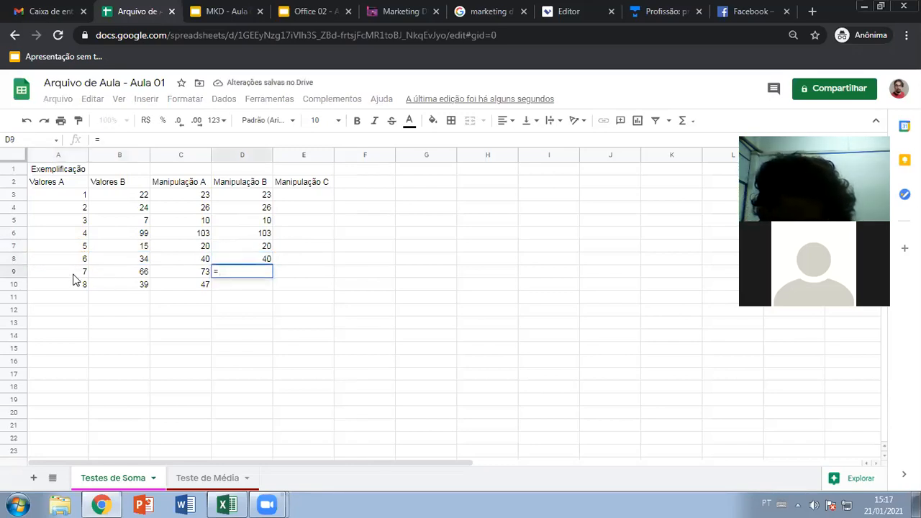
click(76, 273)
text(=)
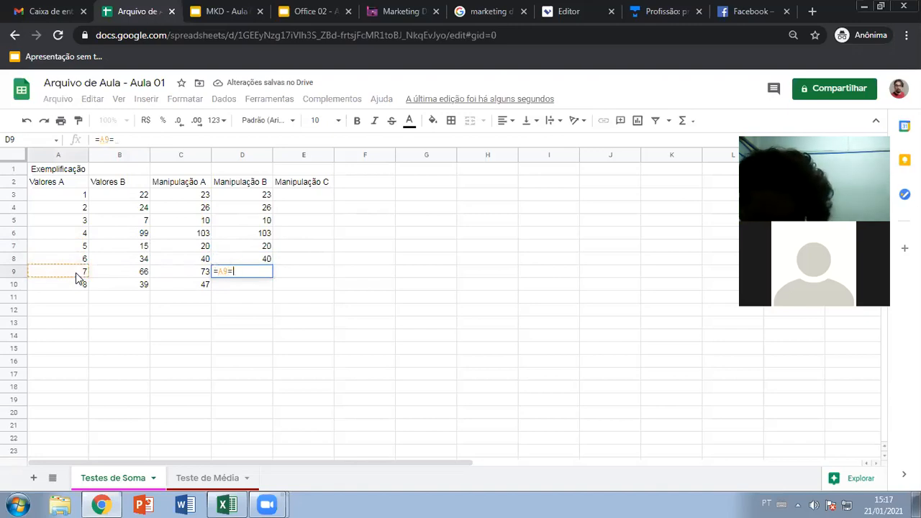
click(135, 270)
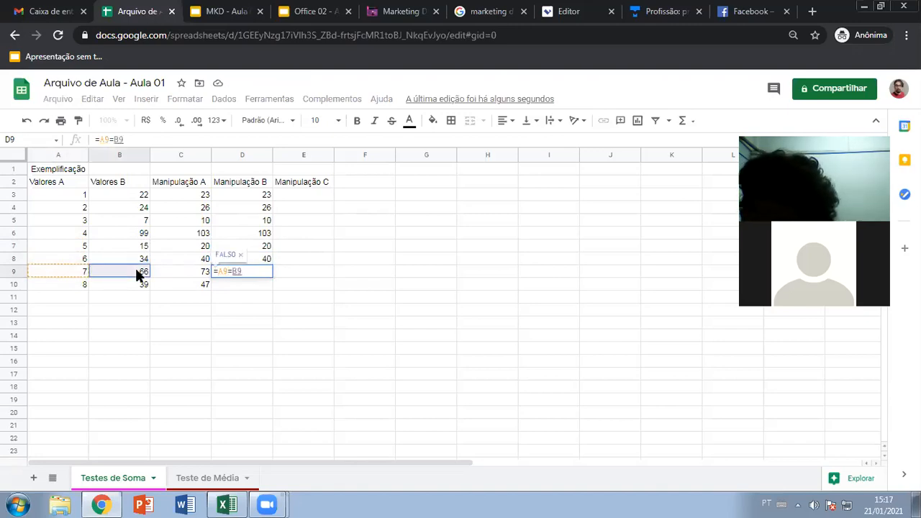
key(BackSpace)
key(BackSpace)
key(BackSpace)
text(+)
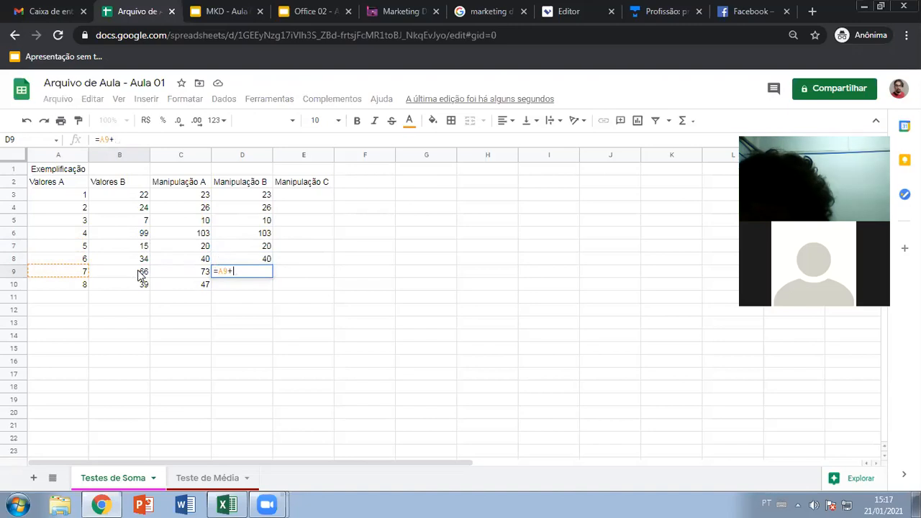
click(138, 277)
key(Return)
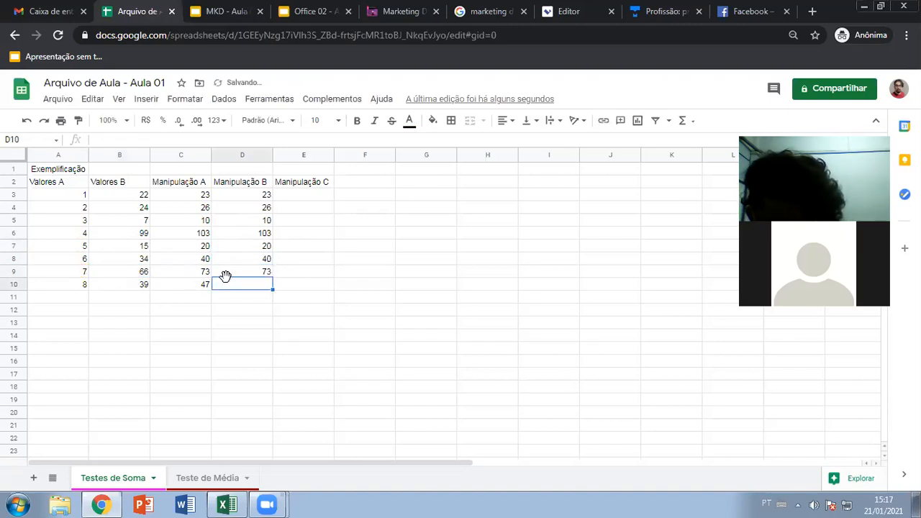
- Enter =A10+B10 in D10 for 47 and move to the first Manipulação C cell
text(=)
click(84, 285)
text(+)
click(126, 285)
key(Return)
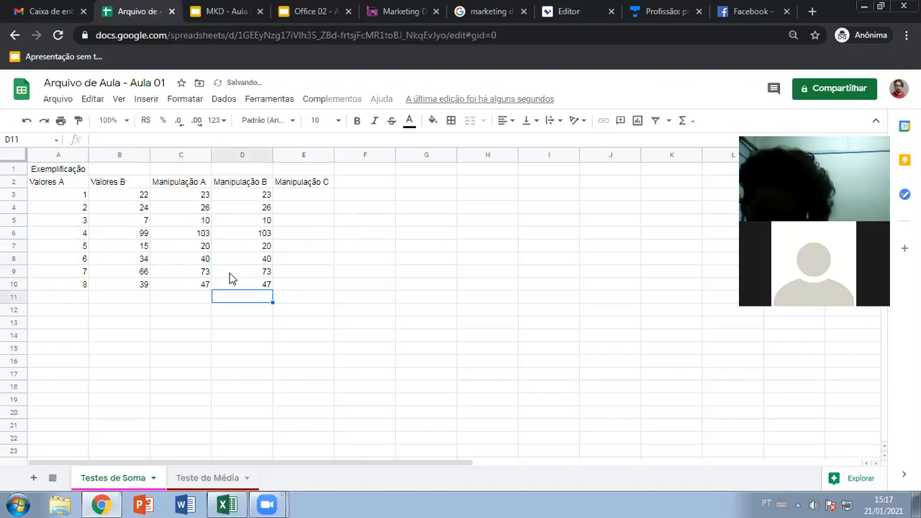
click(297, 197)
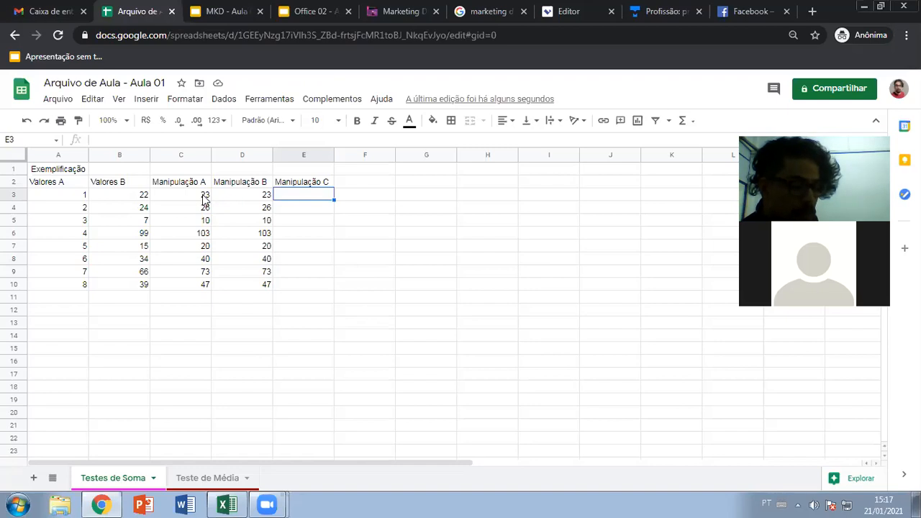
click(225, 196)
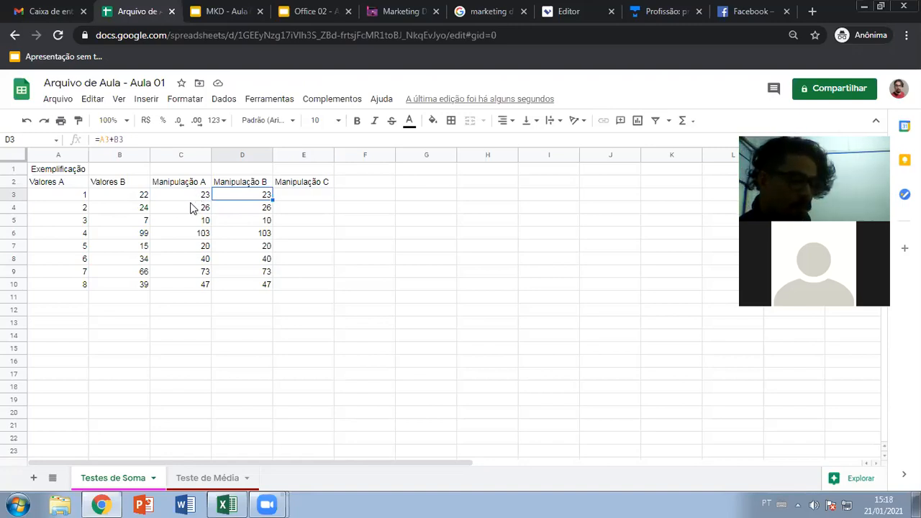
drag(190, 199, 183, 284)
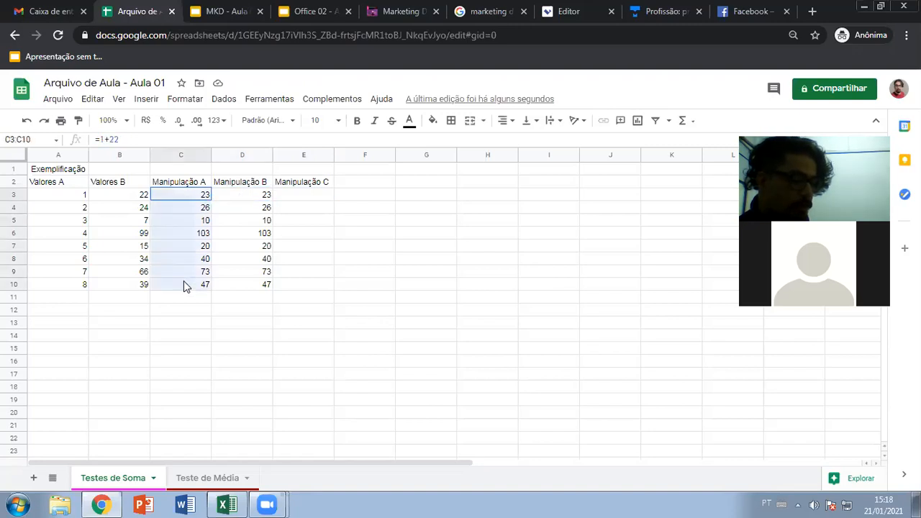
click(191, 199)
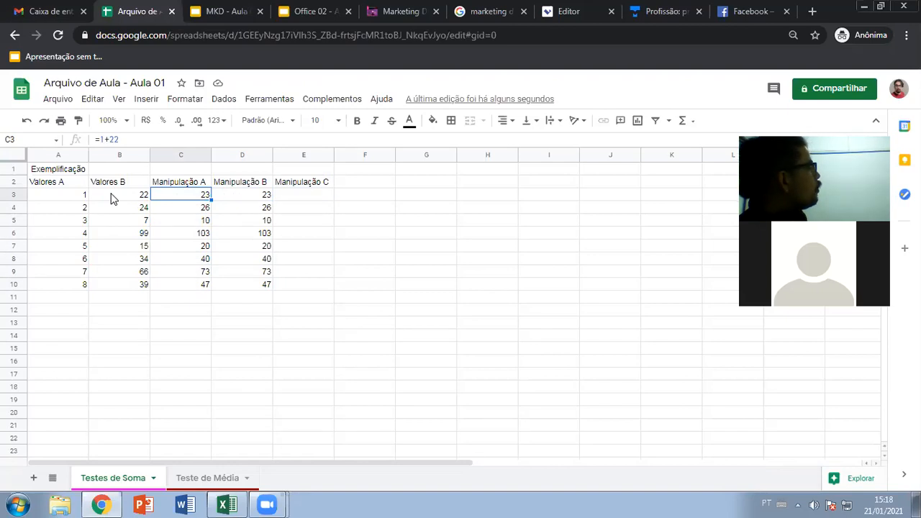
click(74, 193)
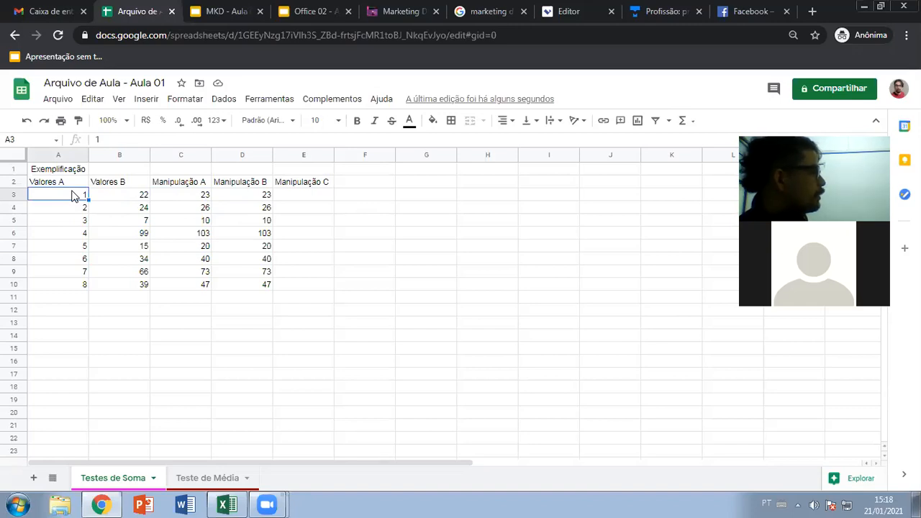
click(178, 198)
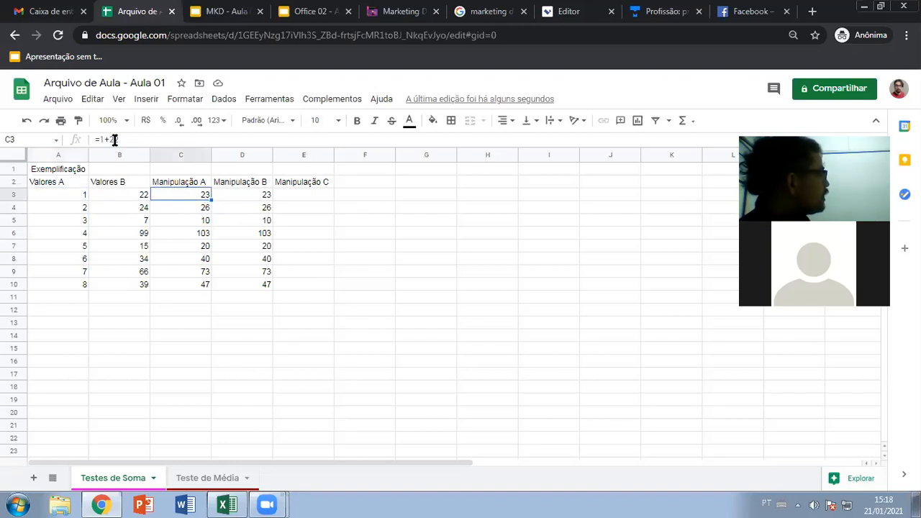
click(245, 200)
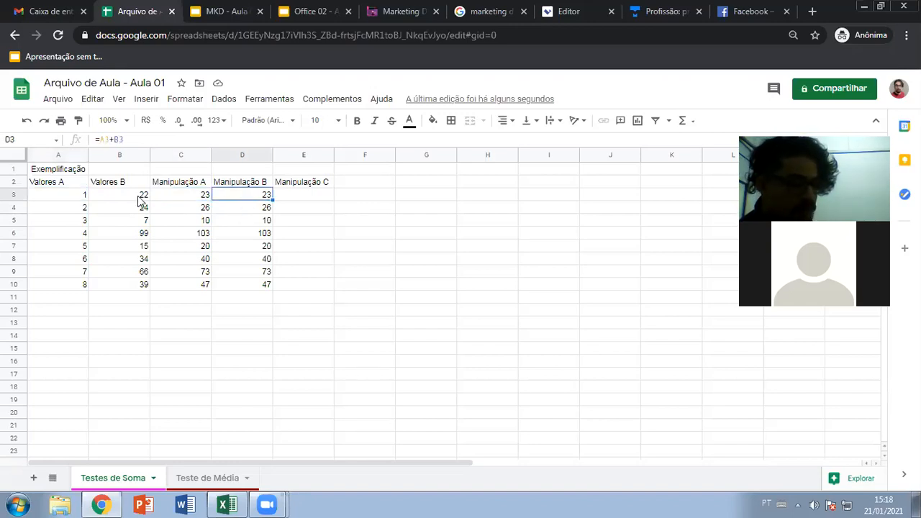
click(82, 196)
text(6)
key(Return)
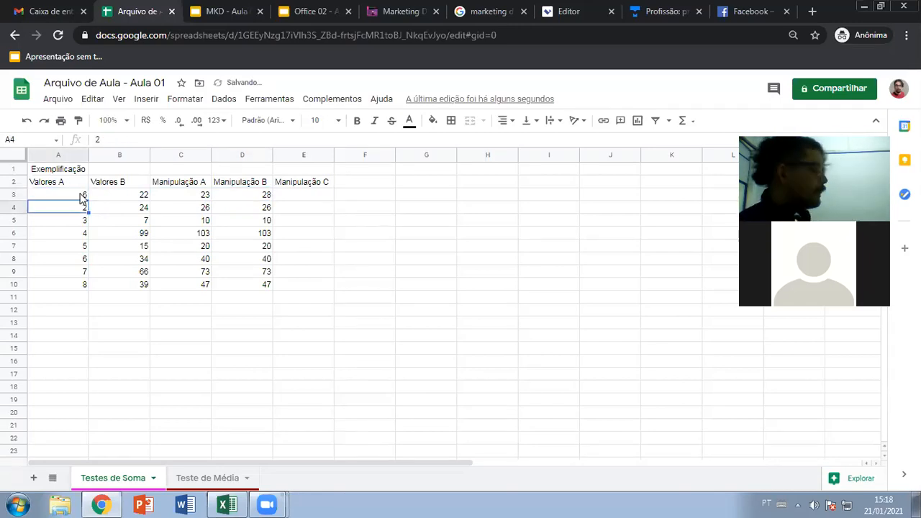
click(82, 198)
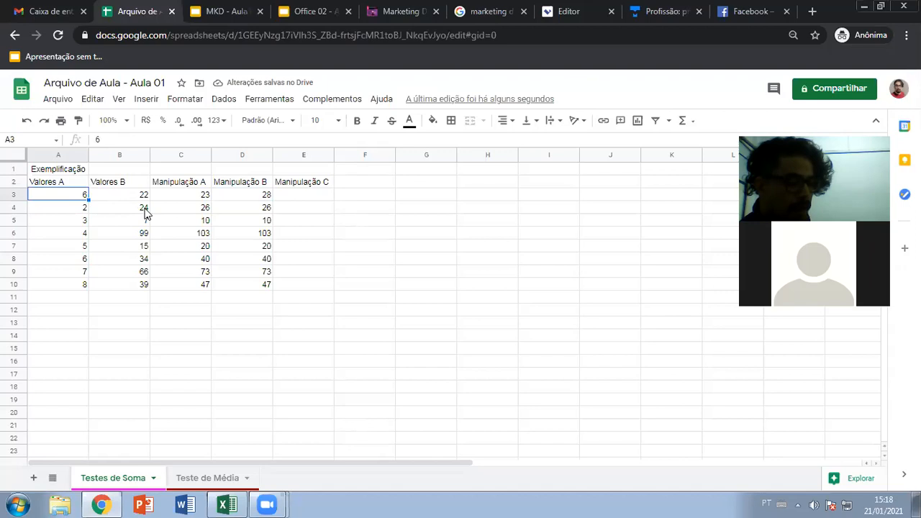
click(189, 195)
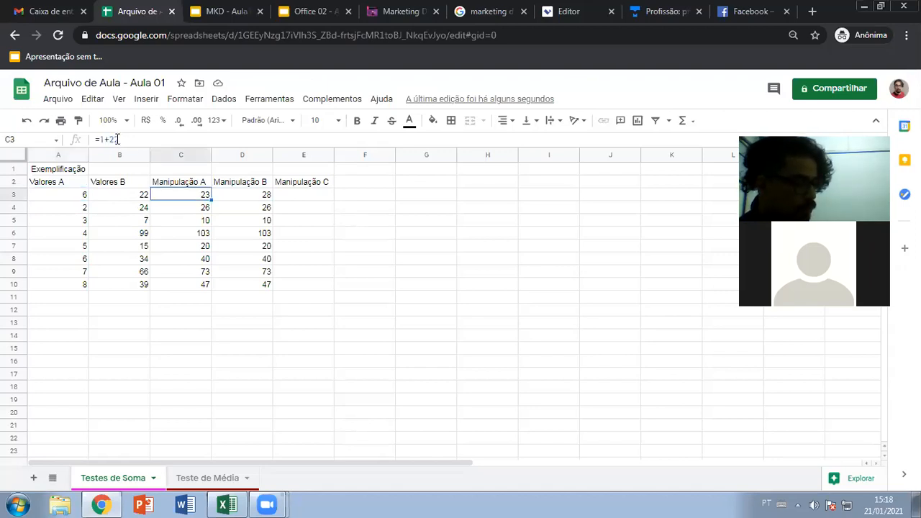
click(231, 197)
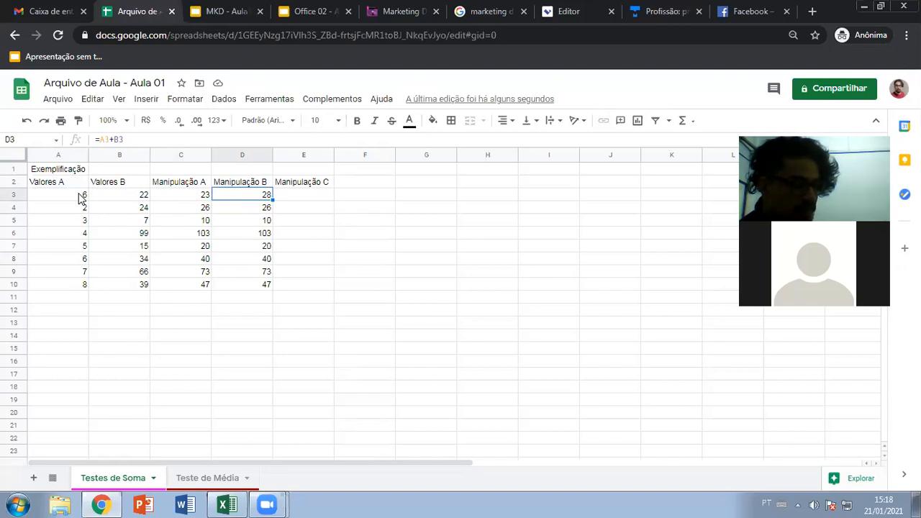
click(121, 197)
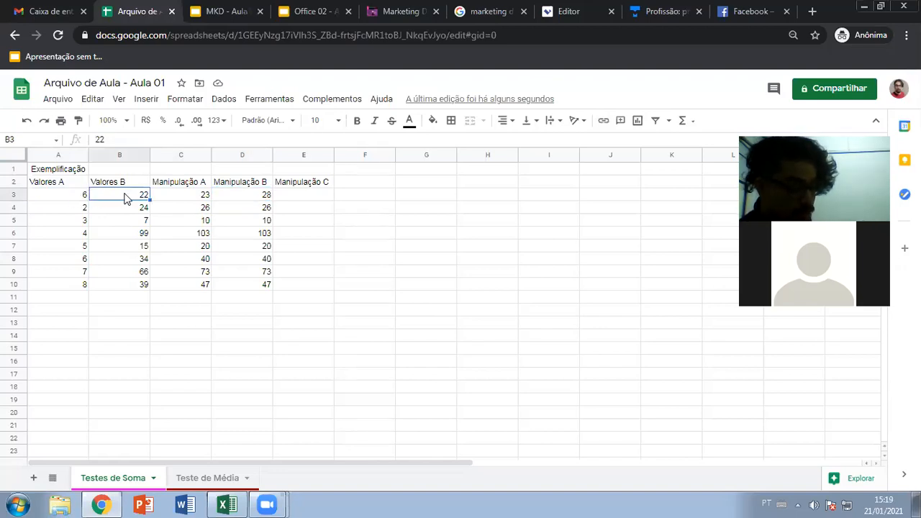
click(83, 197)
text(100)
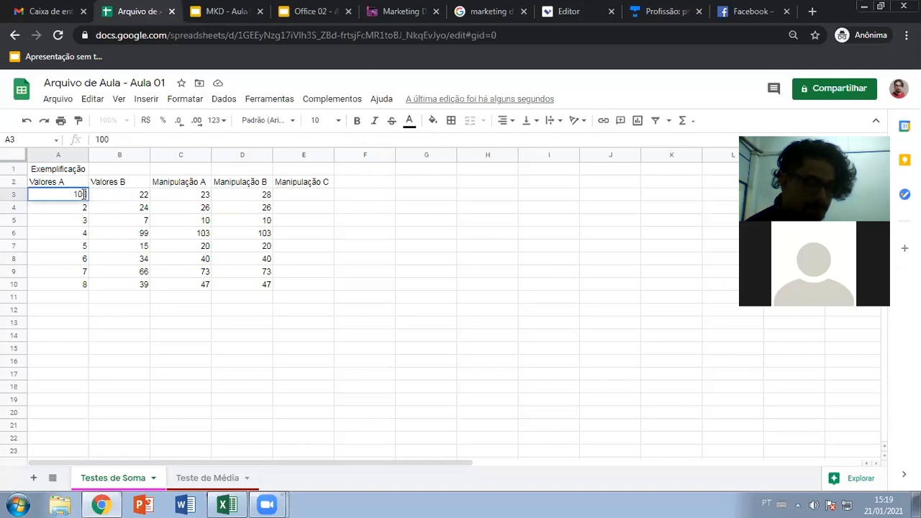
key(Return)
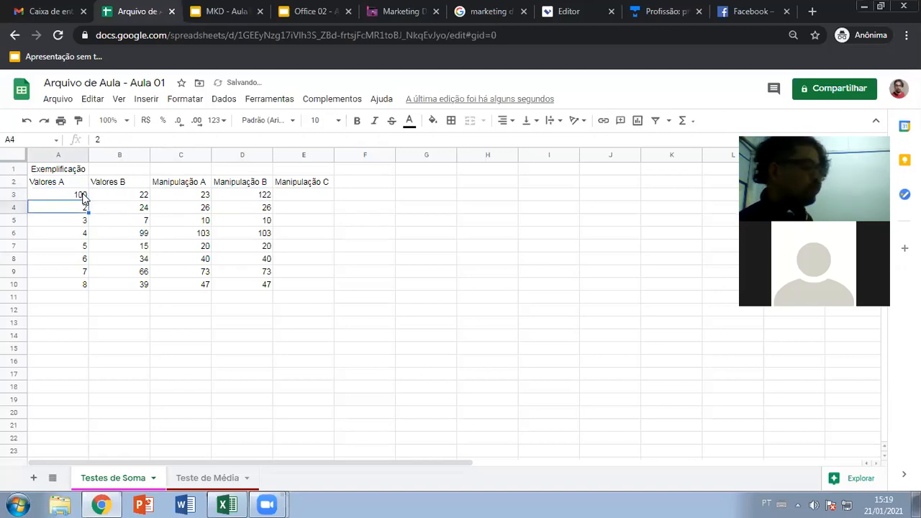
click(82, 195)
text(1)
key(Return)
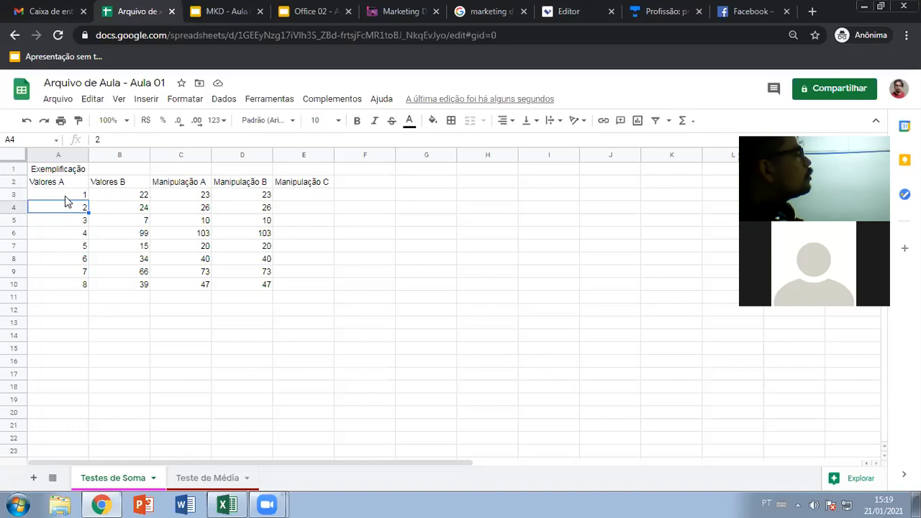
click(76, 196)
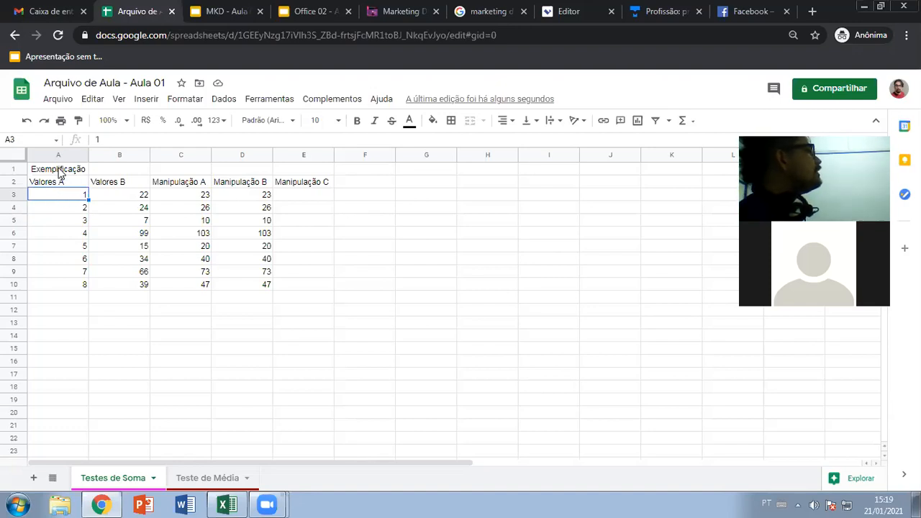
- Enter 125 in B11 and the formula =0+125 in C11
click(120, 300)
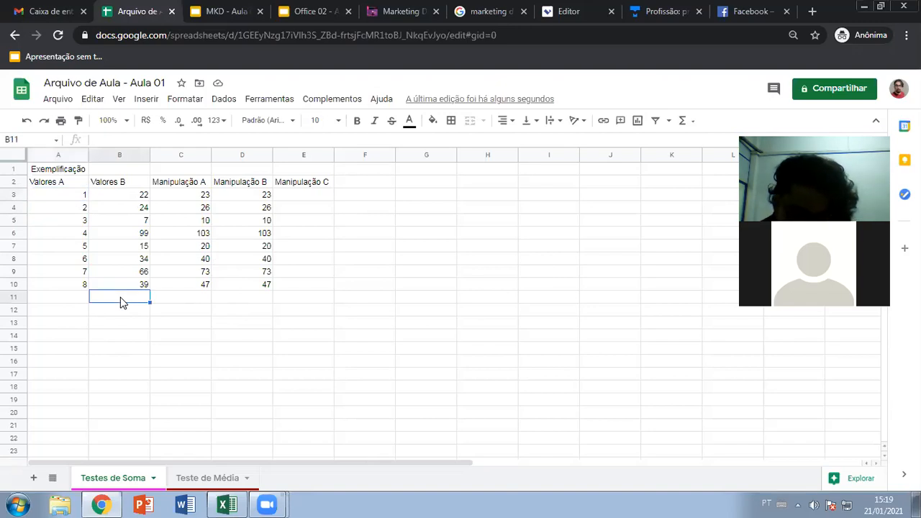
text(125)
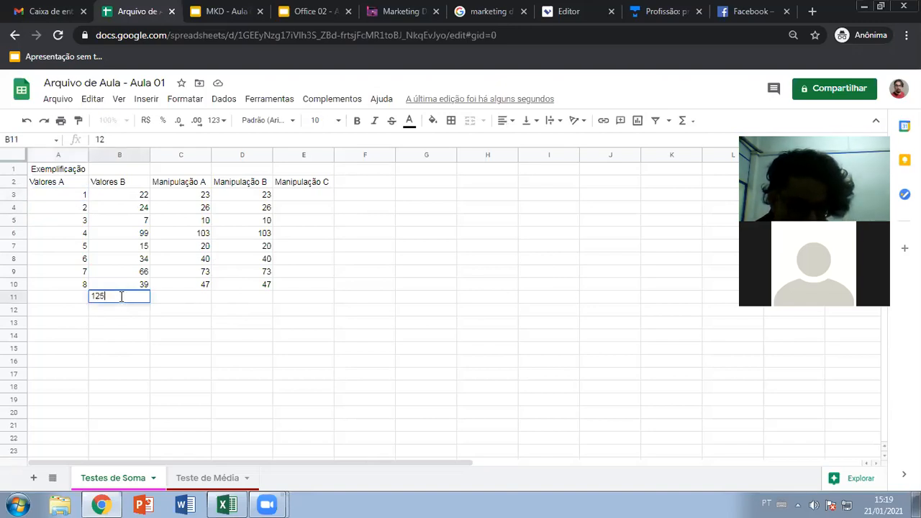
key(Return)
click(190, 300)
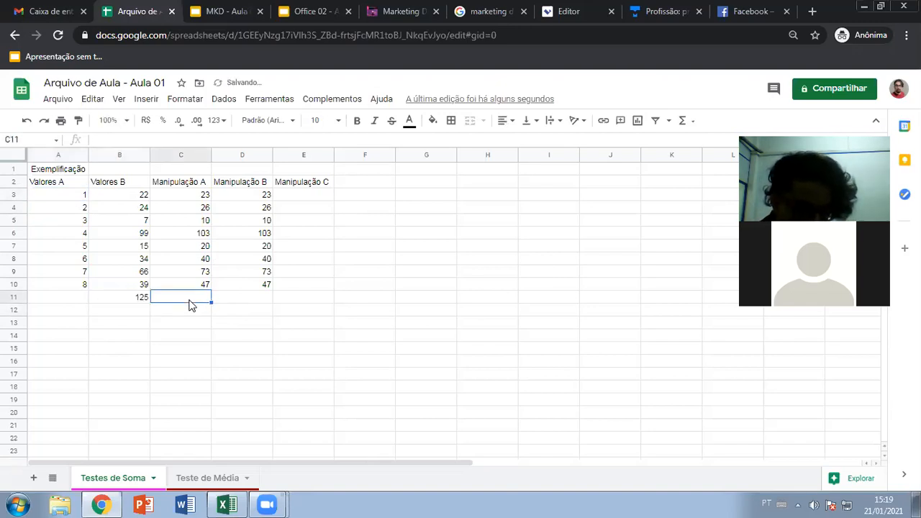
text(=0+)
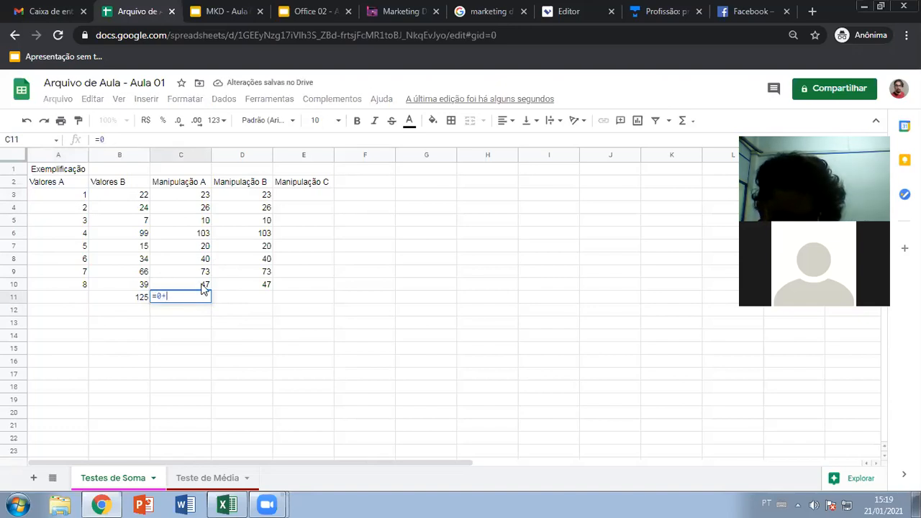
text(125)
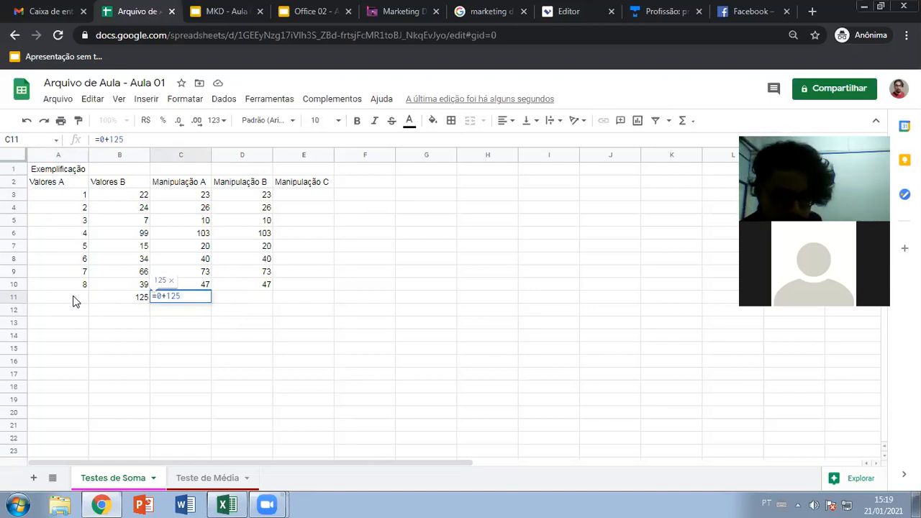
key(Return)
- Make D11 sum A11+B11 to show 125, then select A11 for a value
click(249, 299)
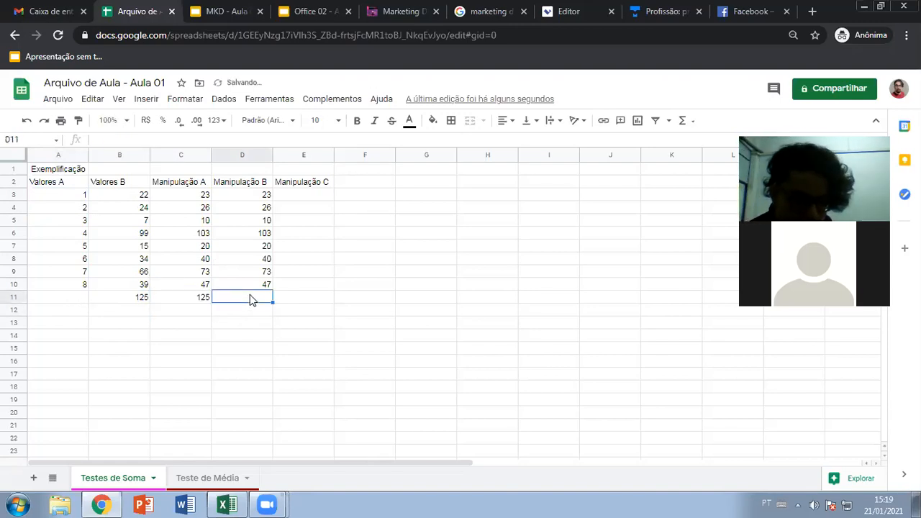
text(=)
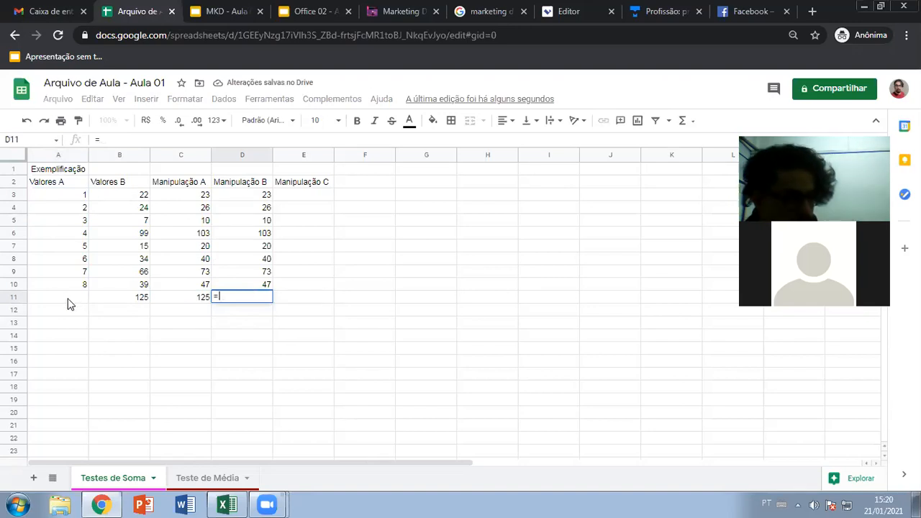
click(67, 298)
text(+)
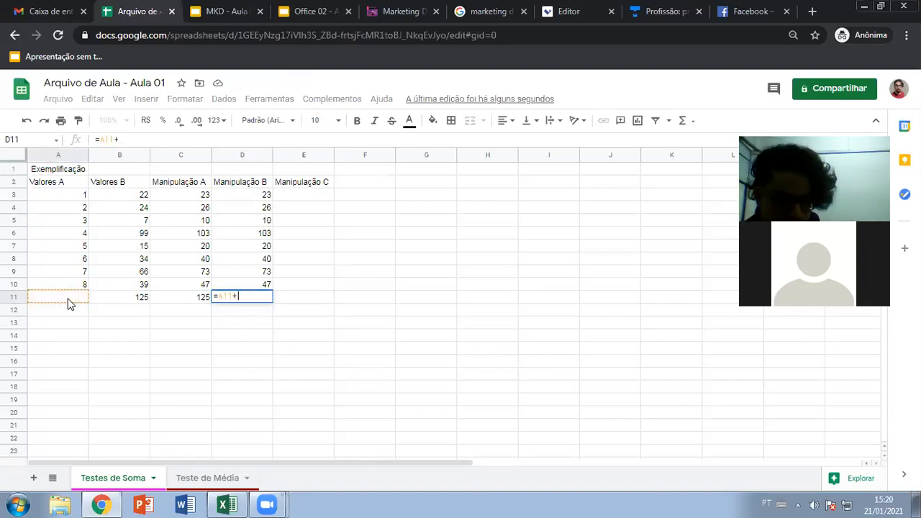
click(139, 299)
key(Return)
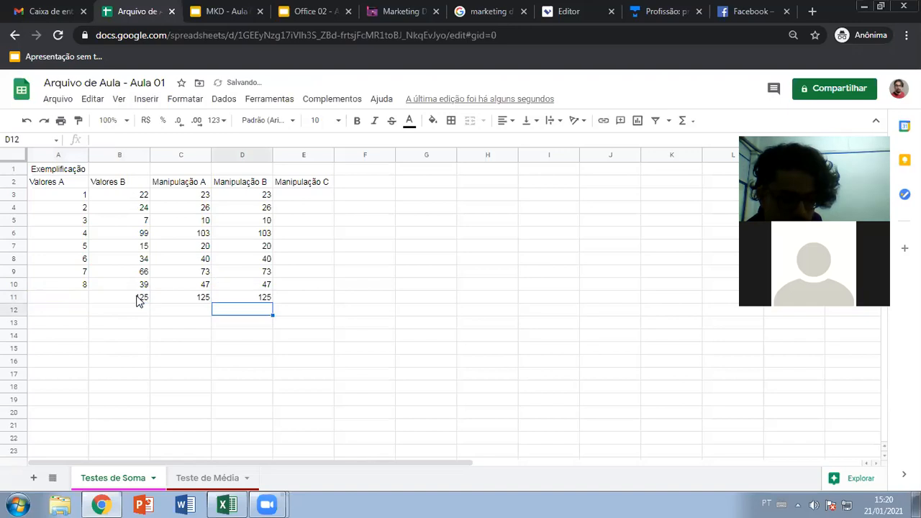
click(267, 302)
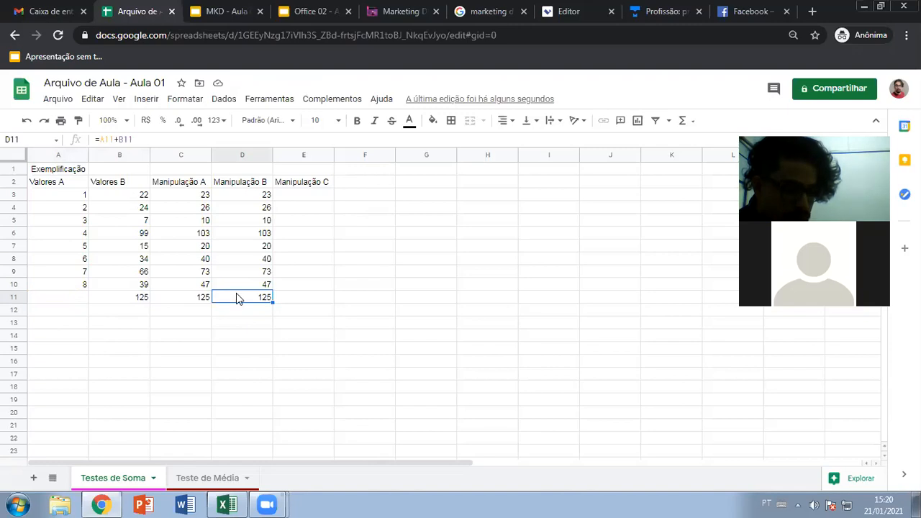
click(76, 301)
- Enter 500 in A11 so D11 recalculates to 625
text(500)
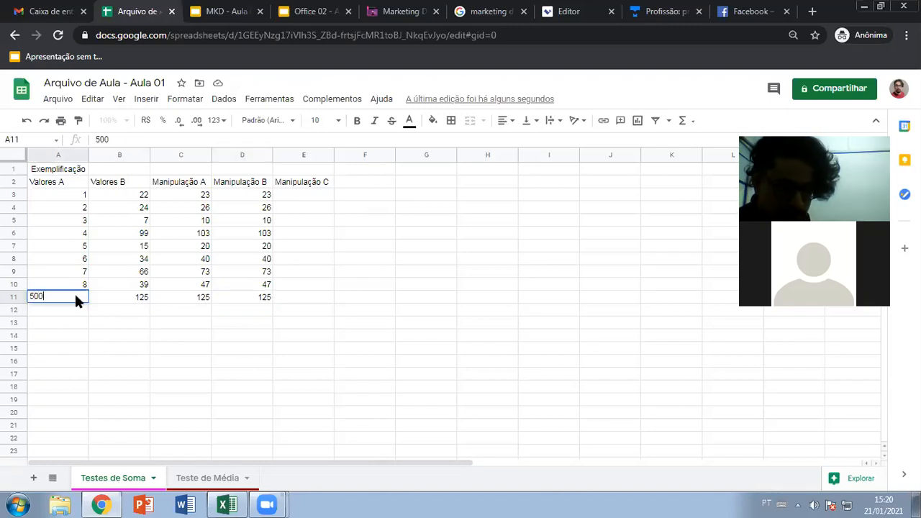
key(Return)
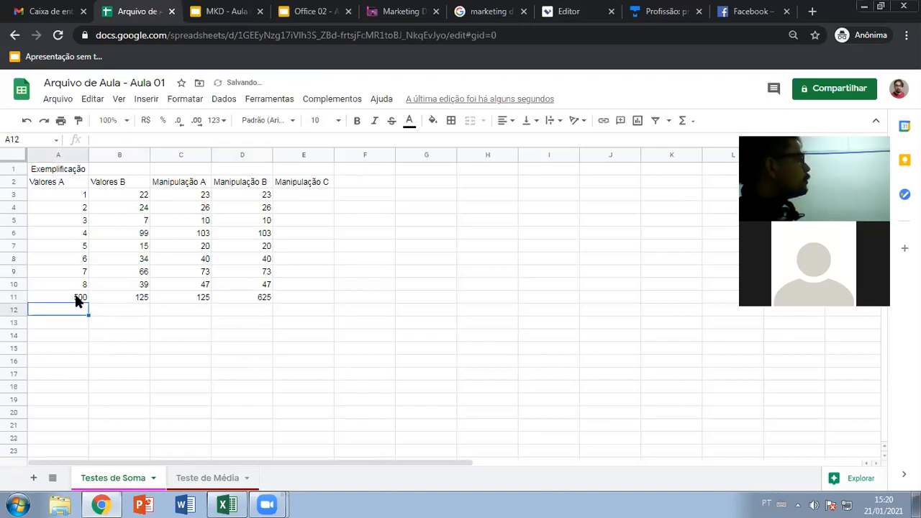
click(310, 194)
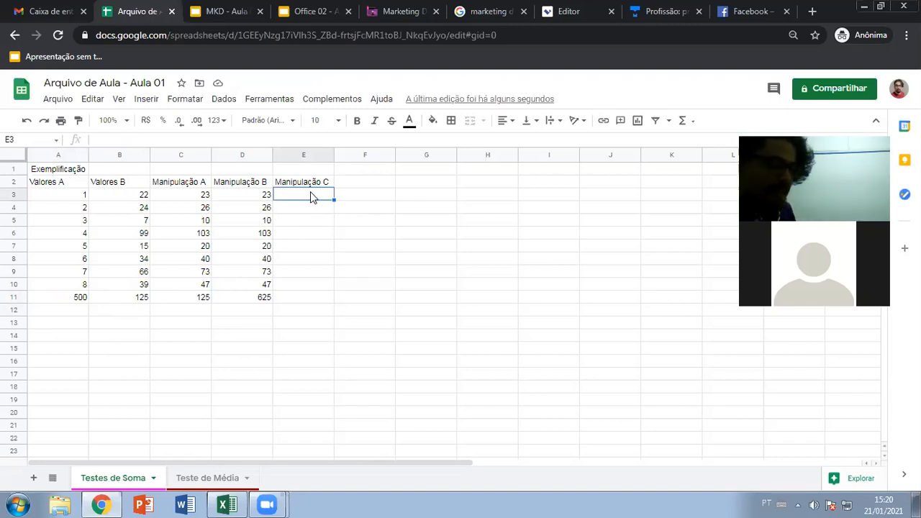
- Compare the C3 and D3 formulas, then start =soma( in E3
click(193, 198)
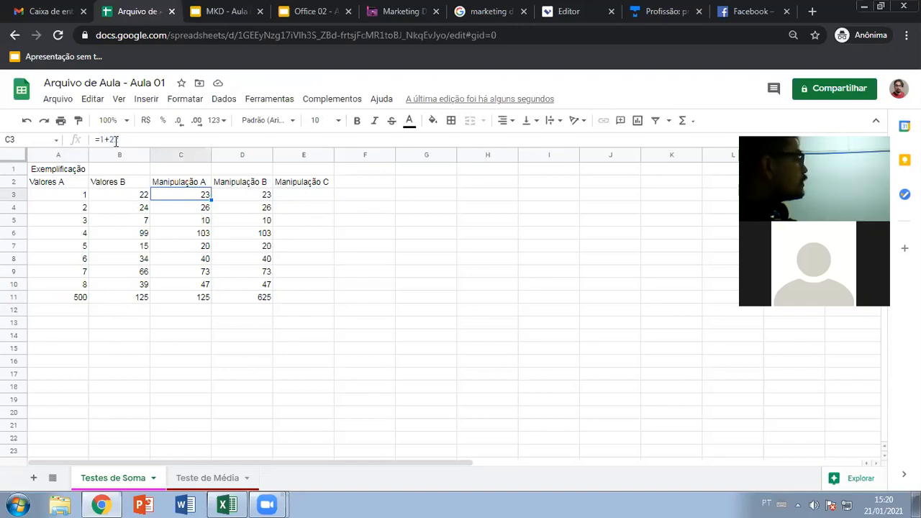
click(237, 195)
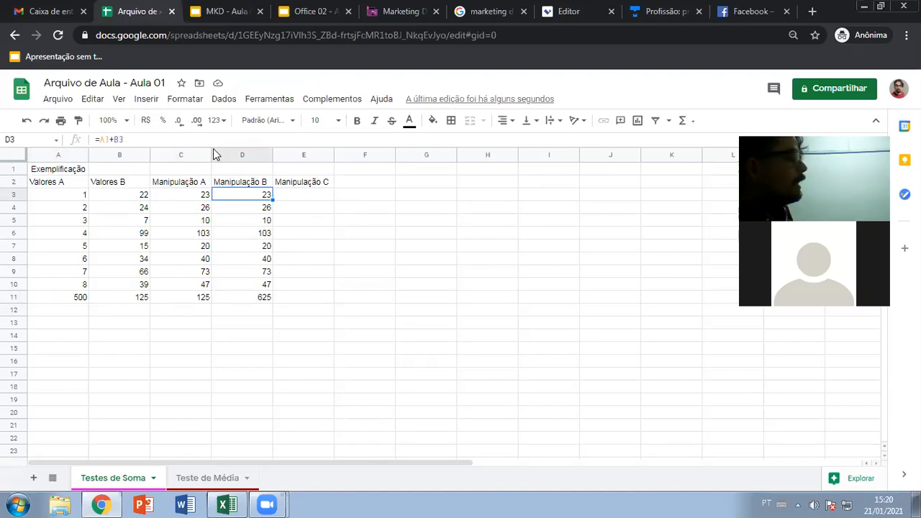
click(291, 201)
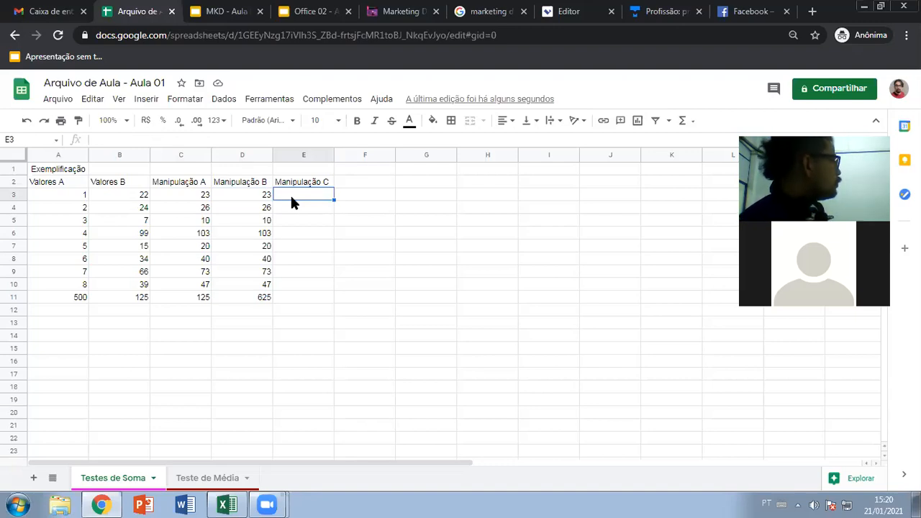
text(=)
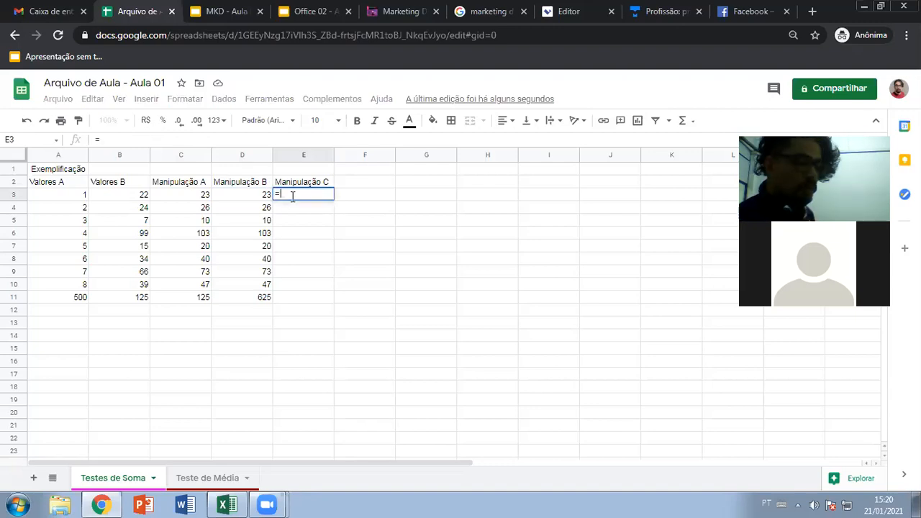
text(so)
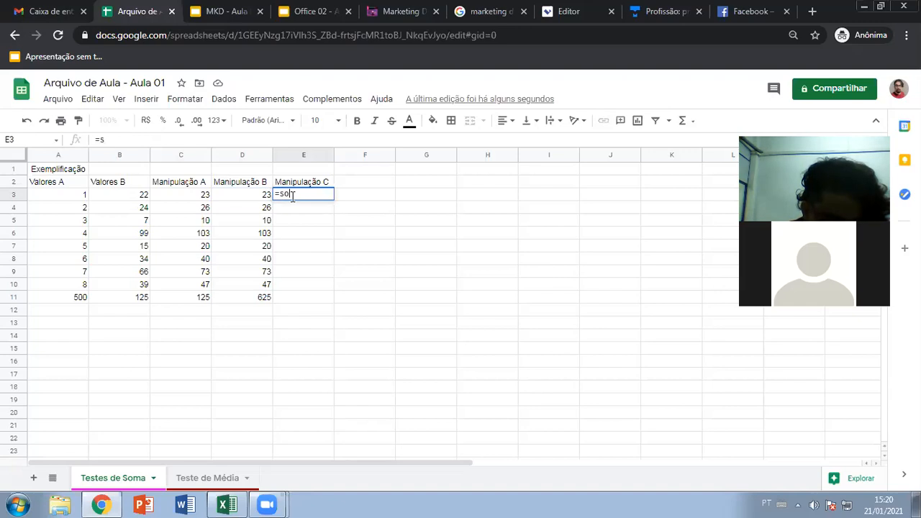
text(ma()
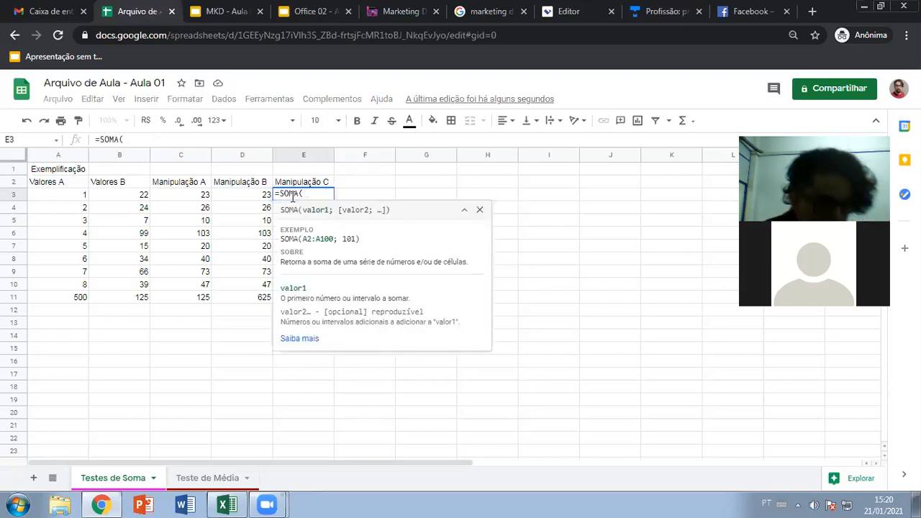
- Sum A3:B3 in E3 (23) and A4:B4 in E4 (26) with SOMA
drag(85, 197, 122, 191)
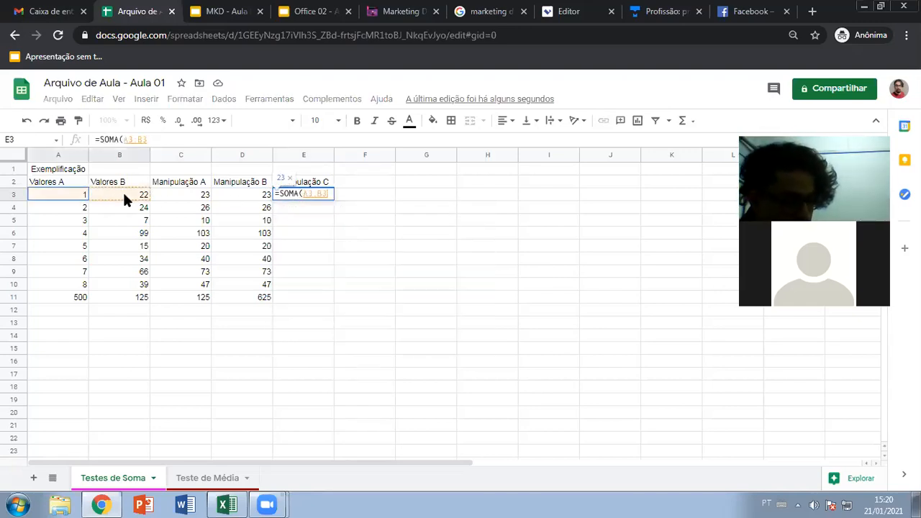
key(Return)
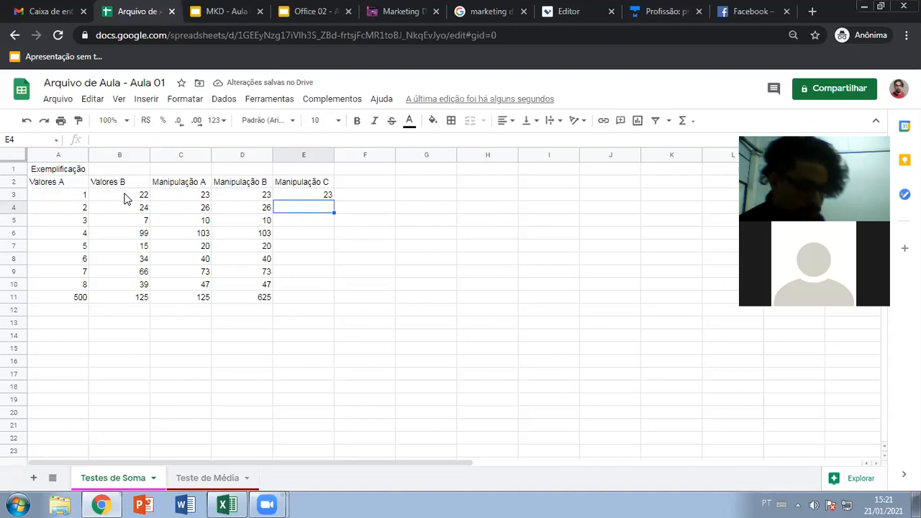
text(=soma()
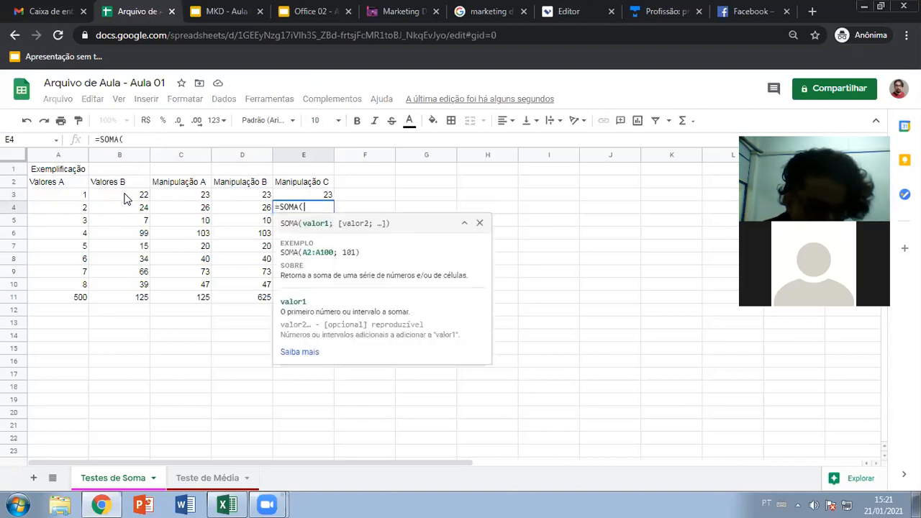
drag(67, 208, 134, 208)
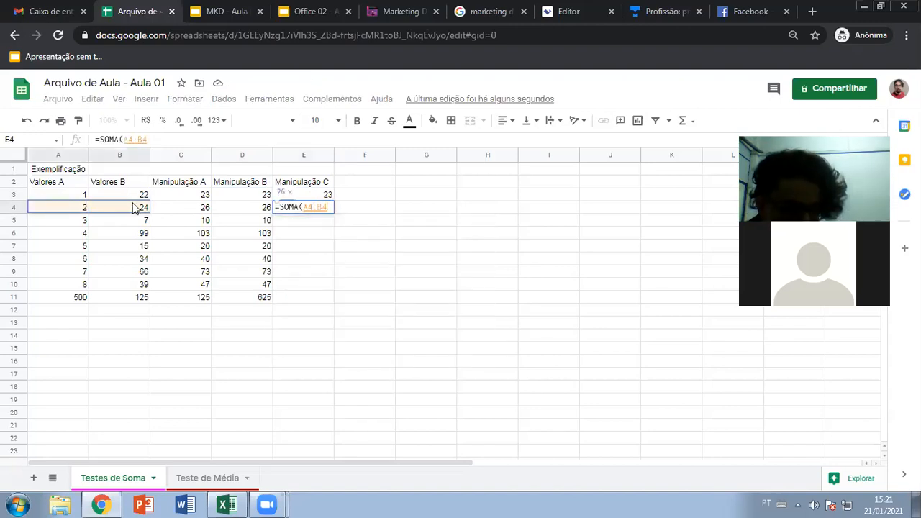
key(Return)
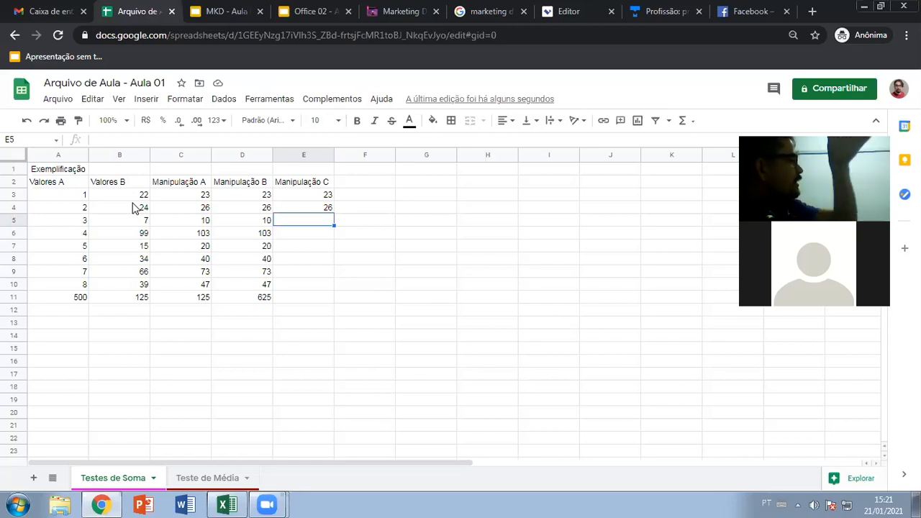
- Compare the D5 and C5 formulas and begin =soma in E5
click(261, 223)
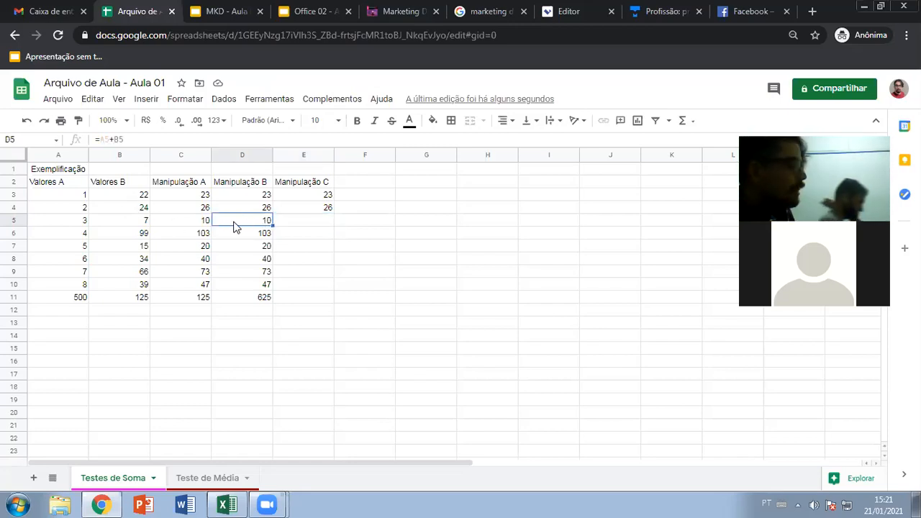
click(182, 224)
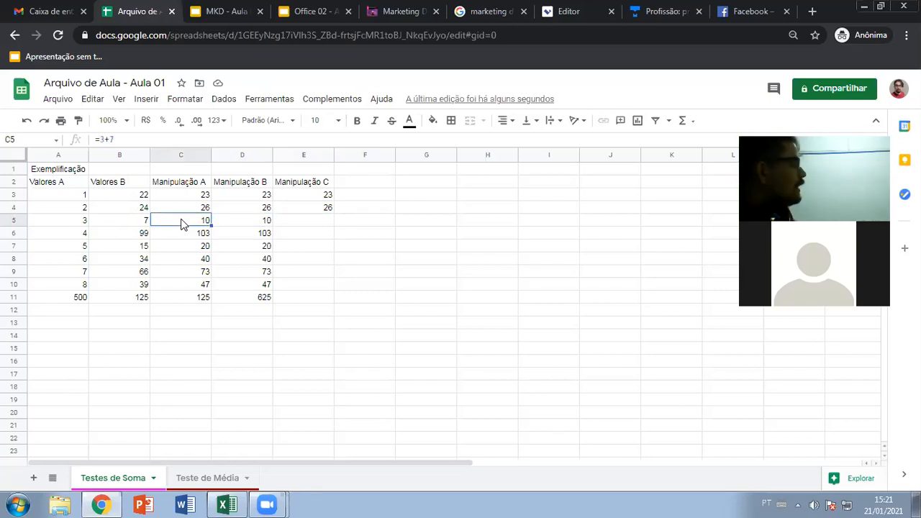
click(321, 224)
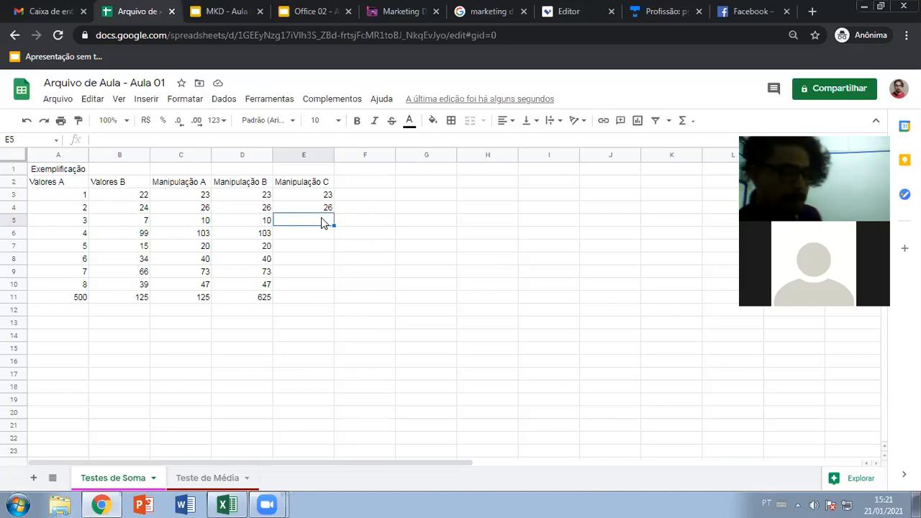
text(=soma)
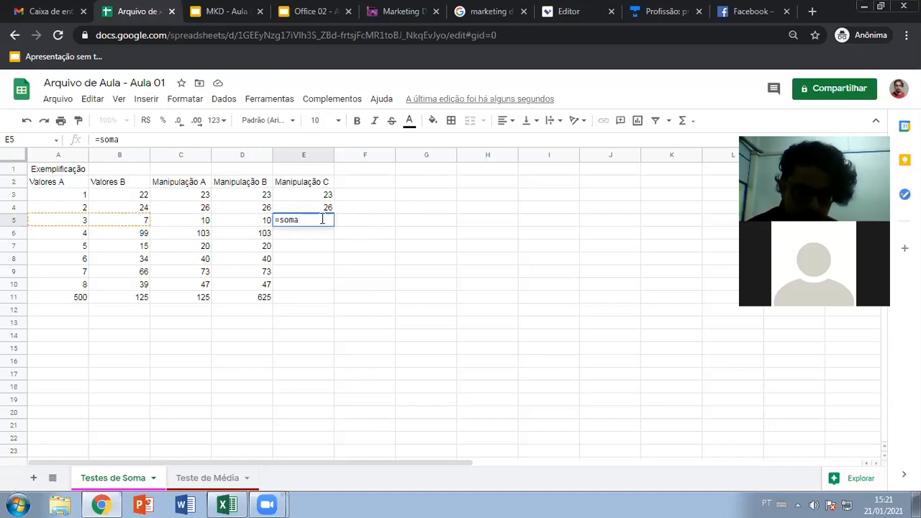
- Fill E5–E7 with SOMA formulas using the suggested A:B ranges, giving 10, 103 and 20
key(Tab)
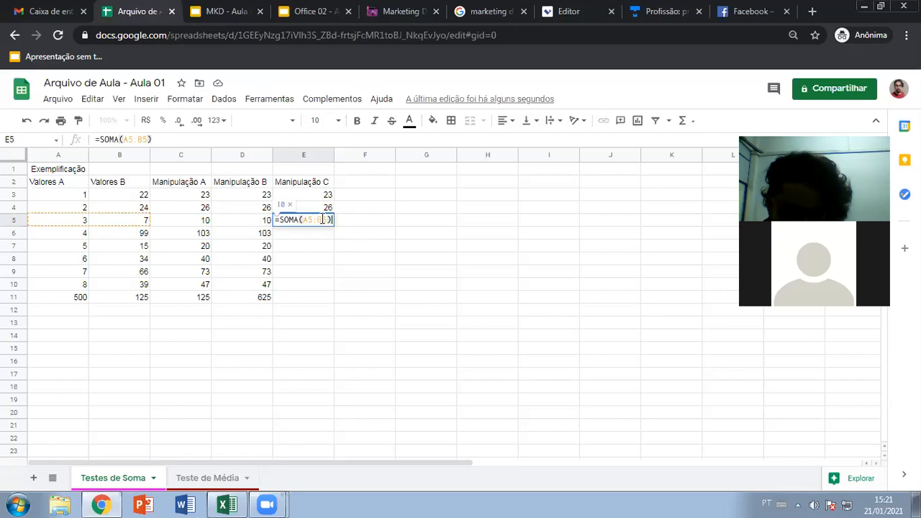
key(Return)
text(=soma)
key(Tab)
key(Return)
text(=soma)
key(Tab)
key(Return)
- Fill E8–E11 with SOMA formulas, showing 40, 73, 47 and 625
text(=so)
key(Return)
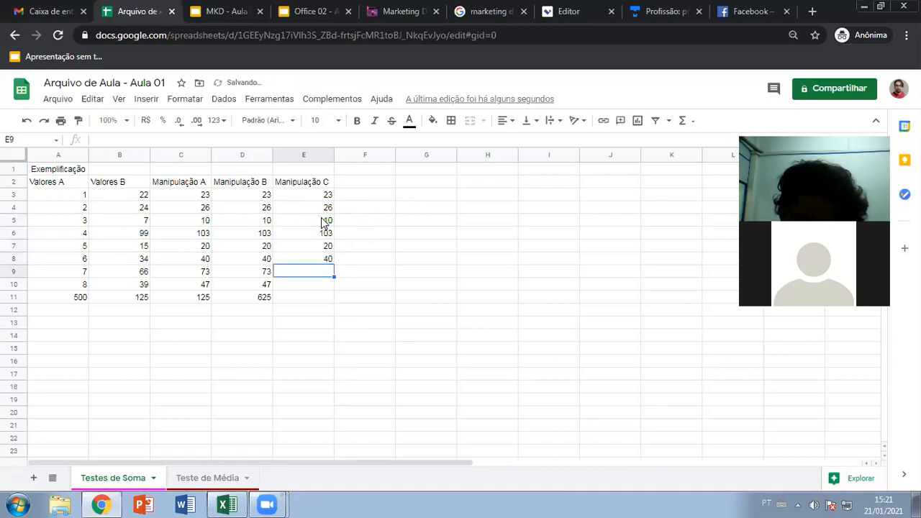
text(=S)
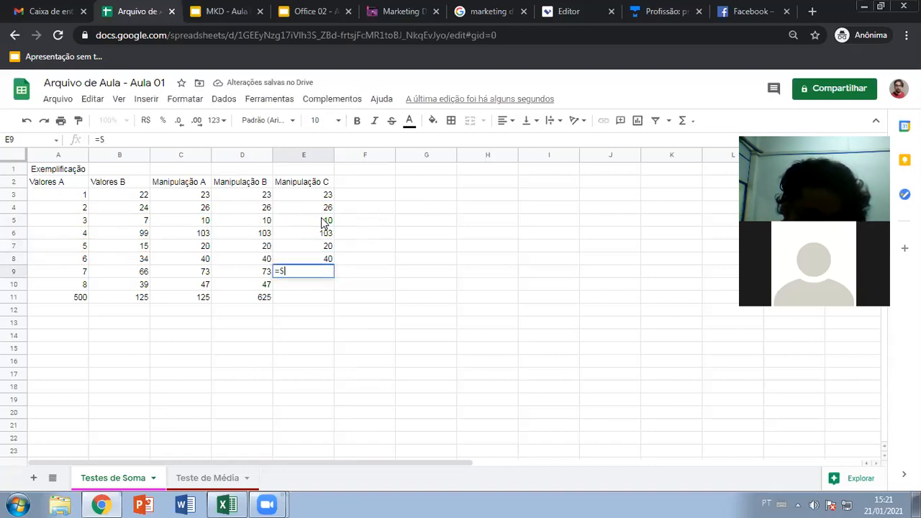
text(OMA(D9))
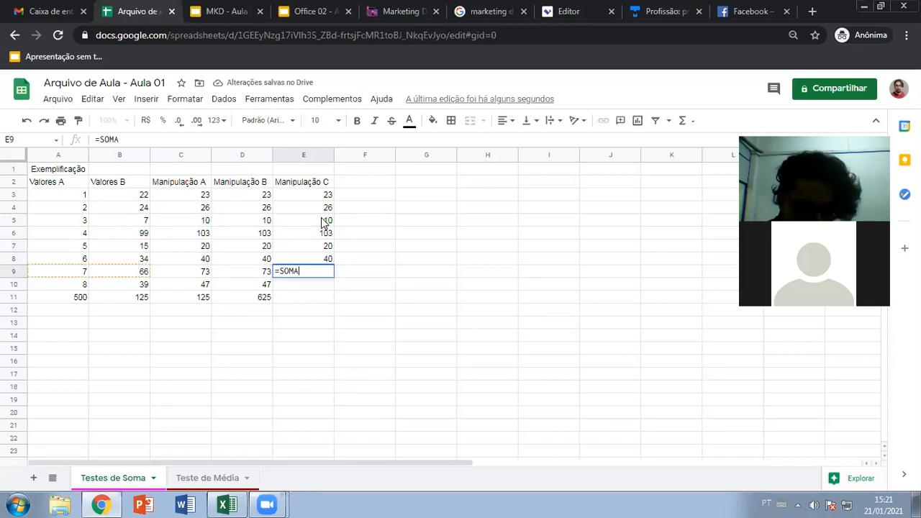
key(Return)
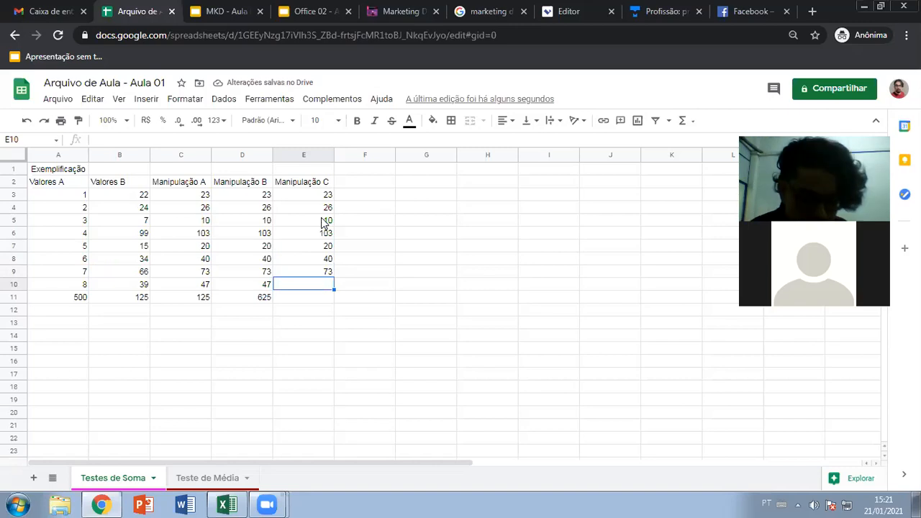
text(=SOMA)
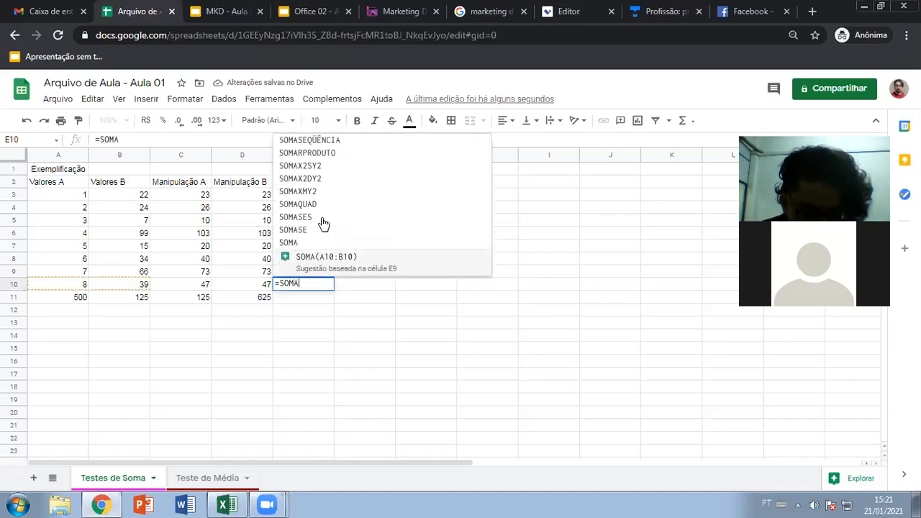
text((D10))
key(Return)
text(=SOMA(D11))
key(Return)
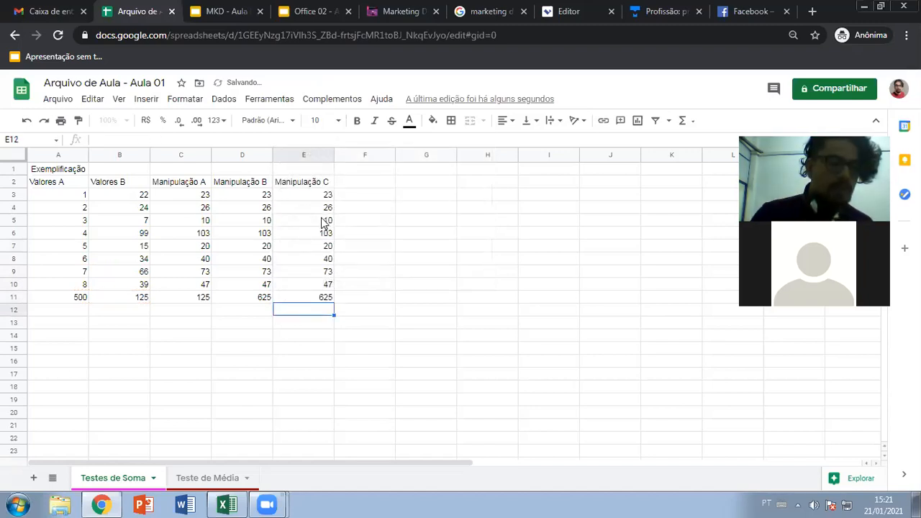
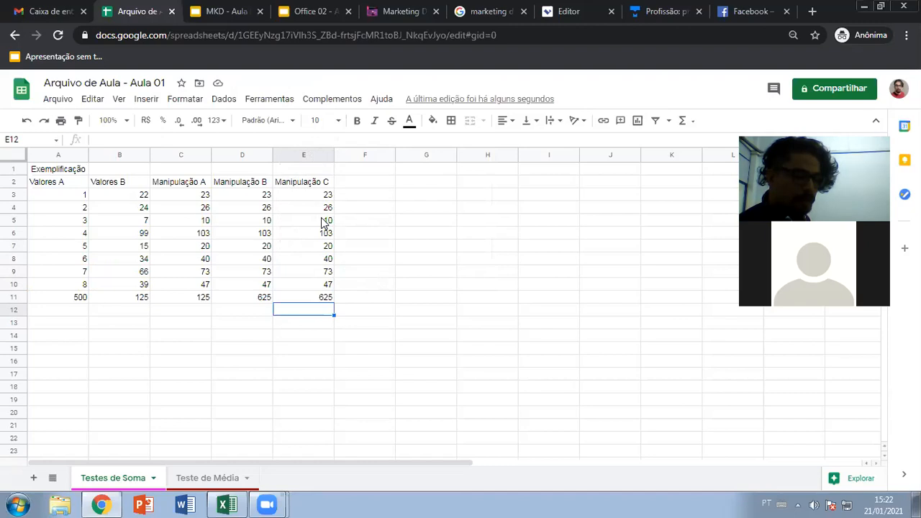
- Inspect the =A3+B3 and SOMA formulas in the Manipulação columns down to the totals row
key(Right)
key(Up)
key(Right)
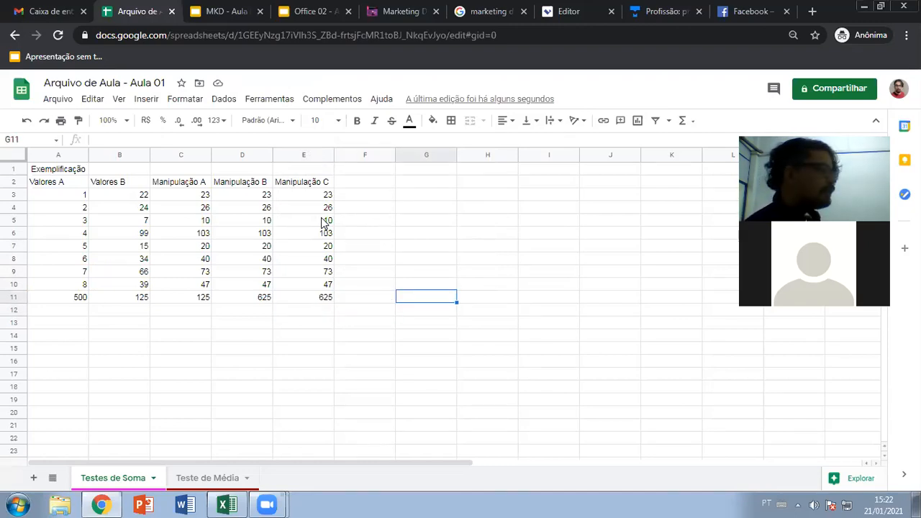
key(Left)
key(Up)
key(Left)
key(Up)
key(Left)
key(Up)
key(Left)
key(Up)
key(Left)
key(Up)
key(Left)
key(Up)
key(Up)
key(Up)
key(Right)
key(Right)
key(Right)
key(Right)
key(Down)
key(Down)
key(Down)
key(Down)
key(Down)
key(Down)
key(Down)
key(Down)
key(Left)
key(Left)
key(Left)
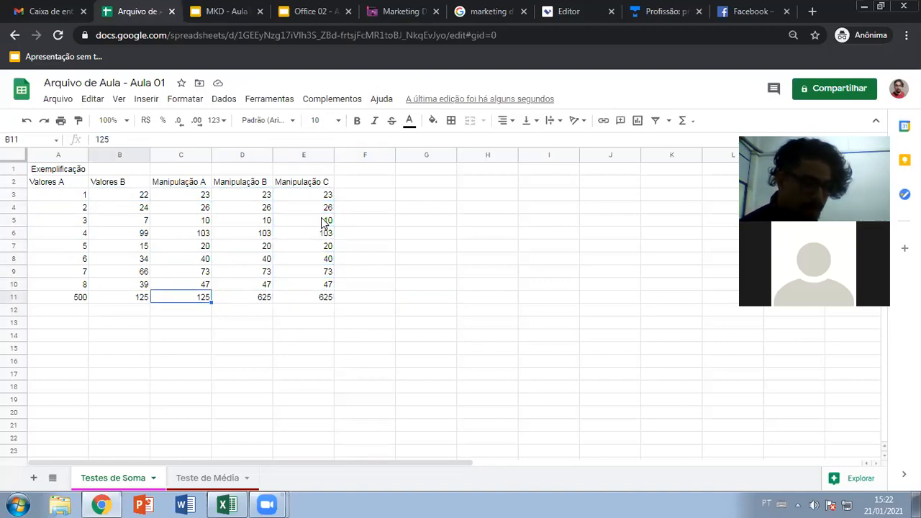
key(Left)
key(Up)
key(Up)
key(Up)
key(Up)
key(Up)
key(Up)
key(Up)
key(Up)
key(Right)
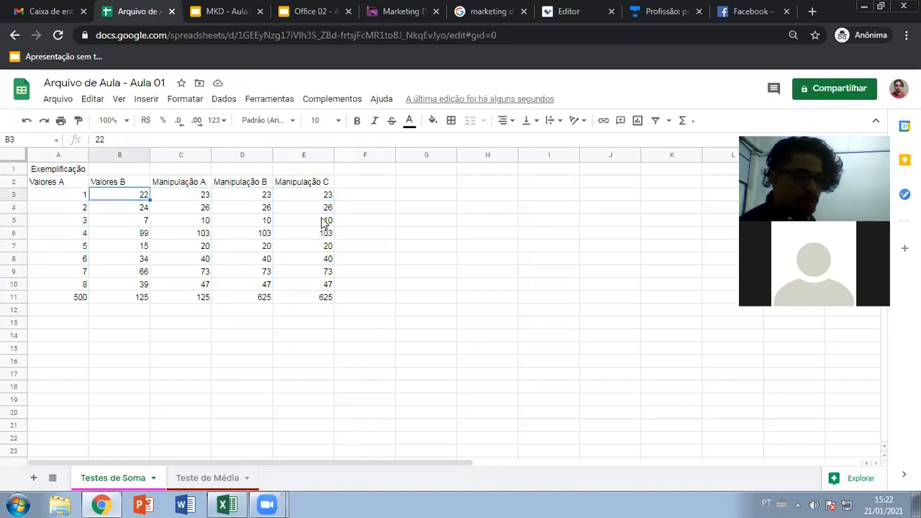
key(Right)
key(Right)
key(Right)
key(Right)
key(Left)
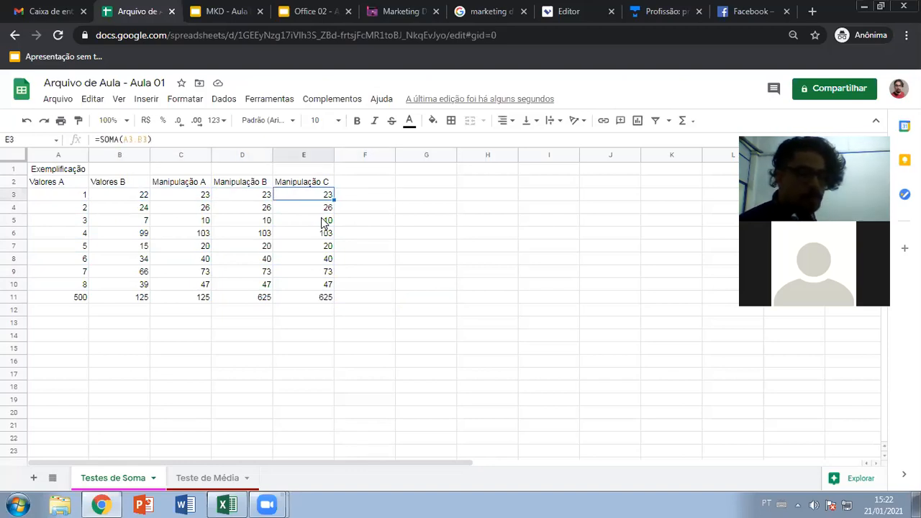
- Clear the Manipulação A, B and C values in C3:E11
drag(189, 196, 301, 297)
key(Delete)
click(301, 297)
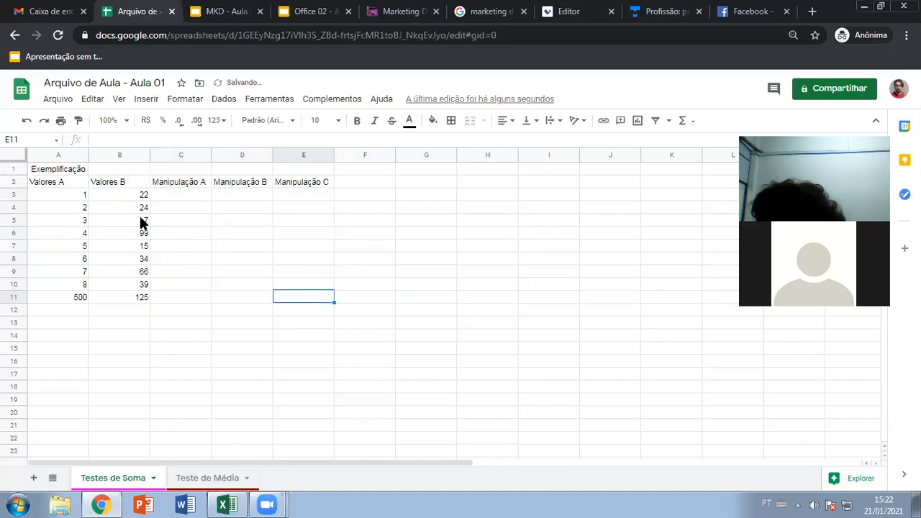
- Copy the table A1:E11 and switch to the blank Excel workbook
drag(76, 174, 283, 302)
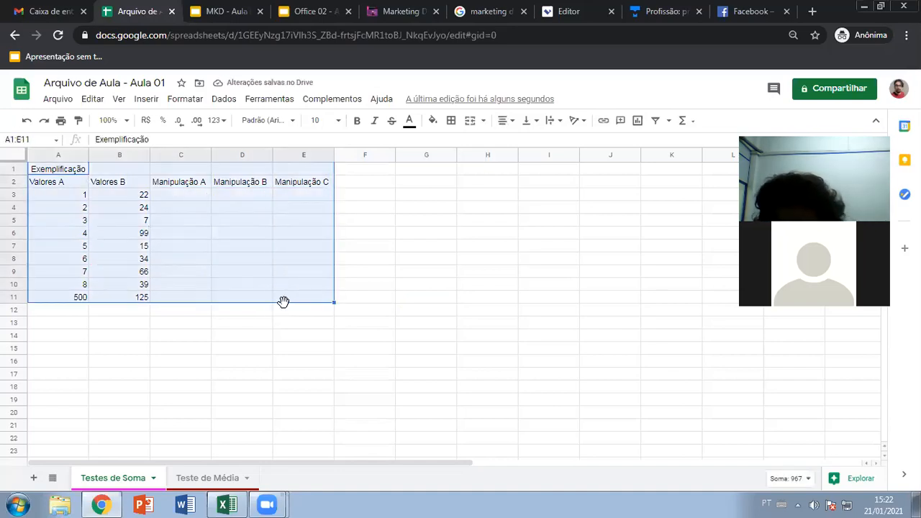
key(ctrl+c)
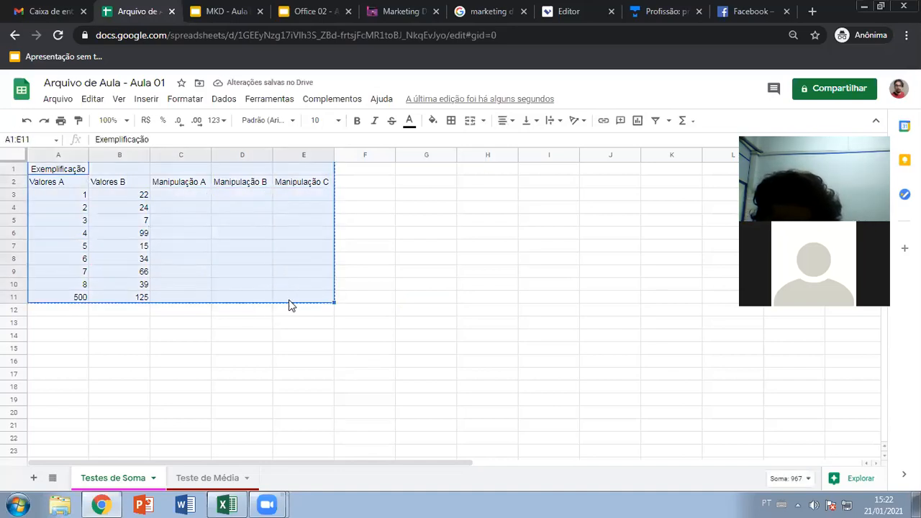
click(266, 246)
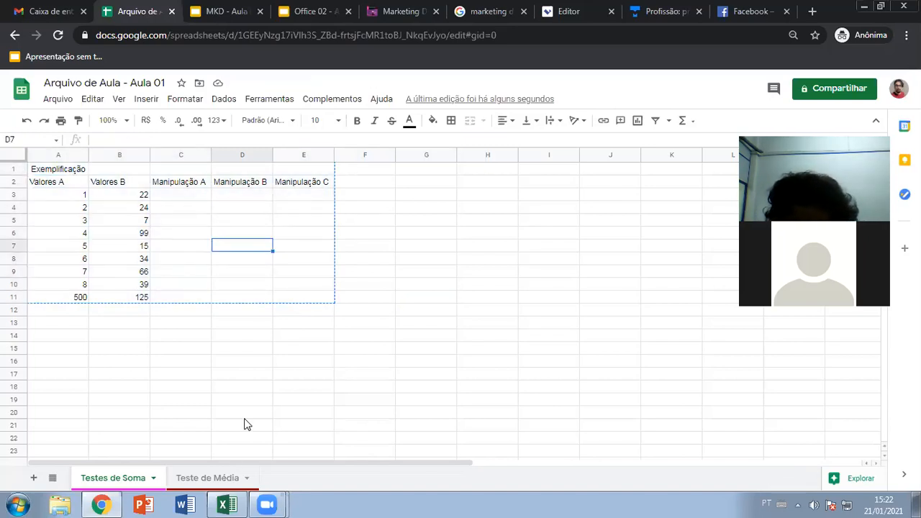
click(232, 504)
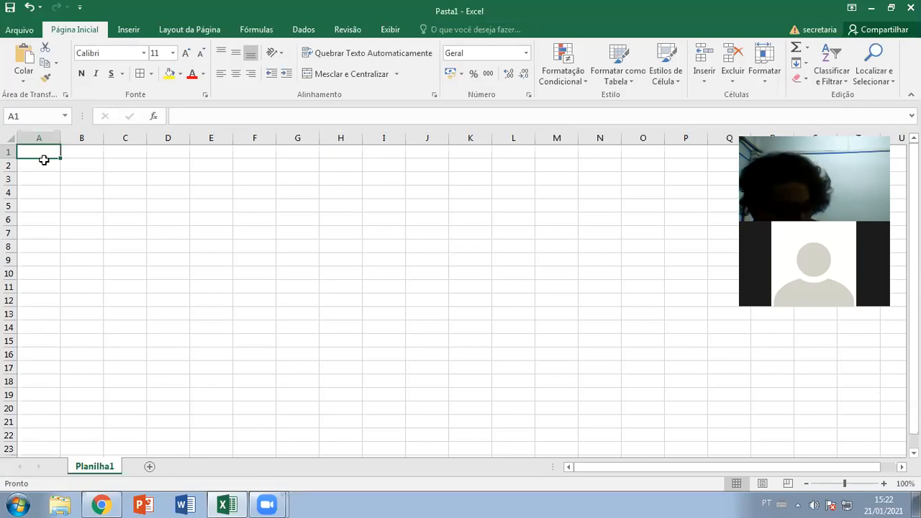
- Paste the table into A1 and merge and centre the Exemplificação title across A1:E1
key(ctrl+v)
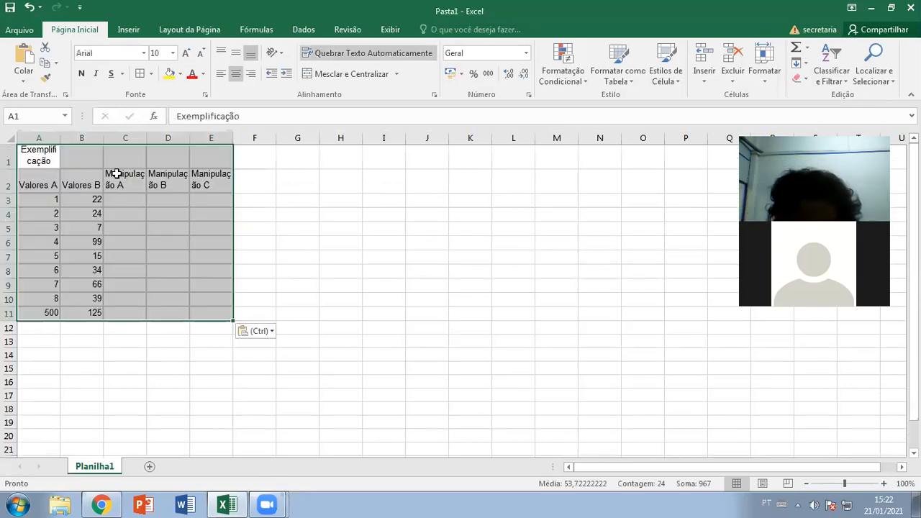
click(169, 224)
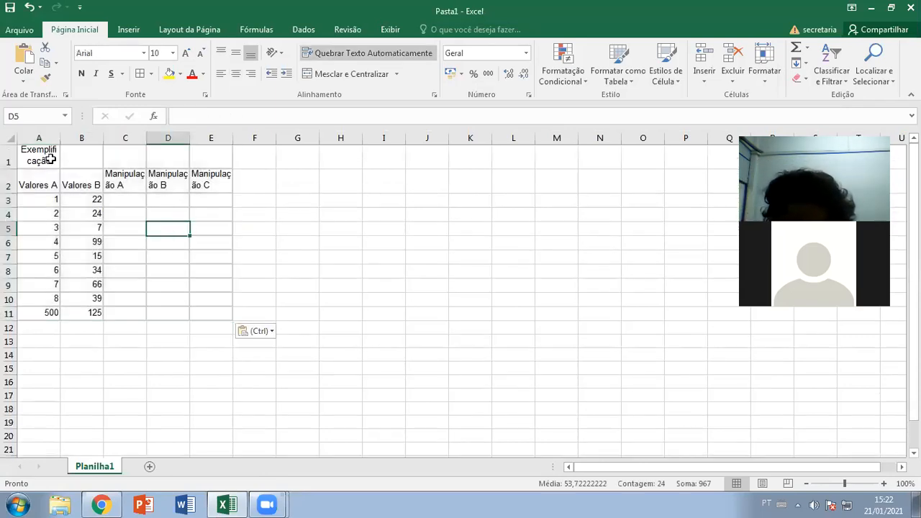
drag(48, 152, 240, 148)
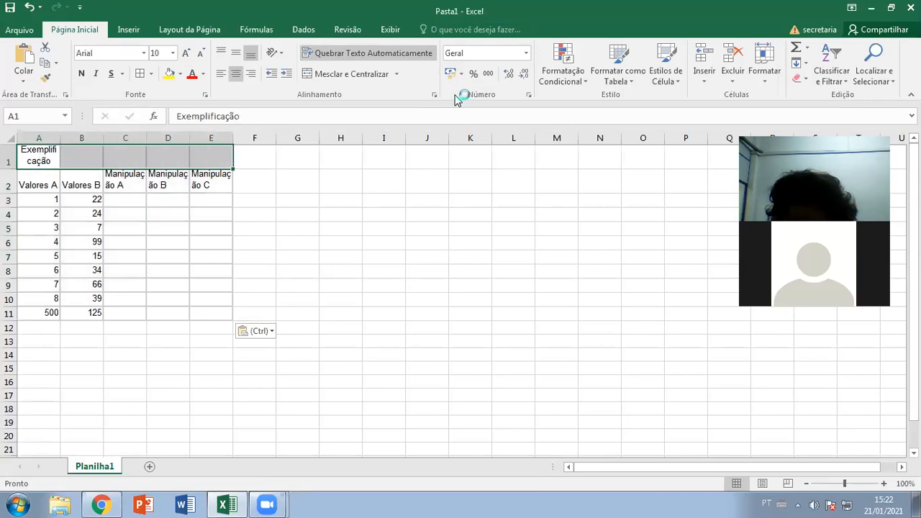
click(329, 75)
click(236, 53)
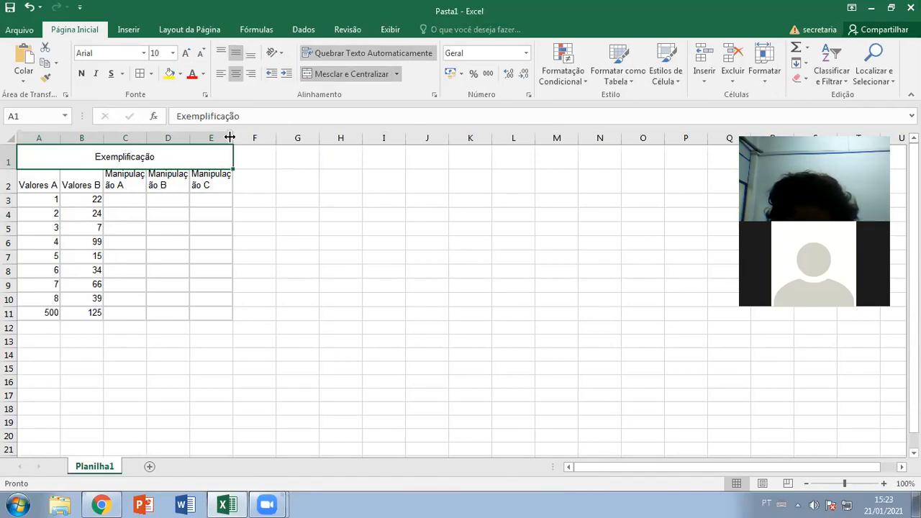
- Widen columns C, D and E to fit the Manipulação headings
drag(235, 137, 253, 137)
drag(190, 138, 212, 139)
drag(146, 138, 174, 138)
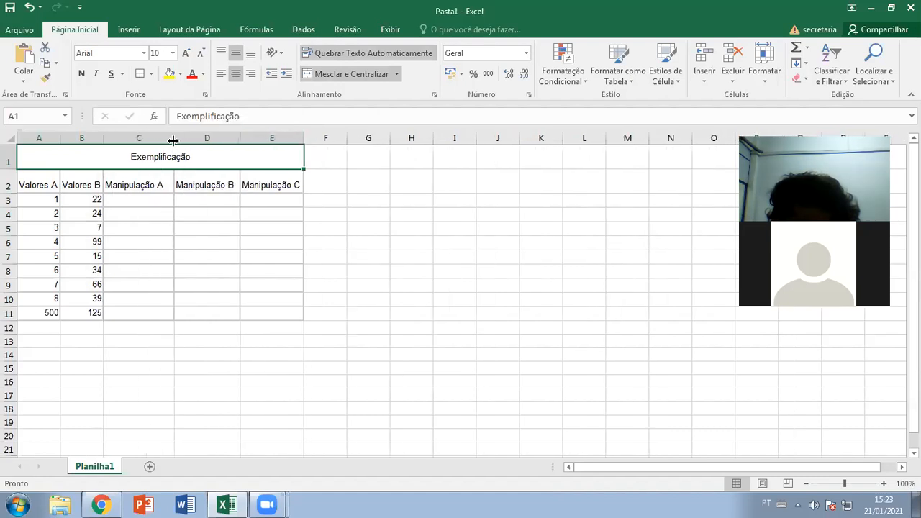
- Turn off Quebrar texto for the row 2 headings A2:E2 in Formatar Células
drag(45, 180, 247, 181)
right_click(247, 181)
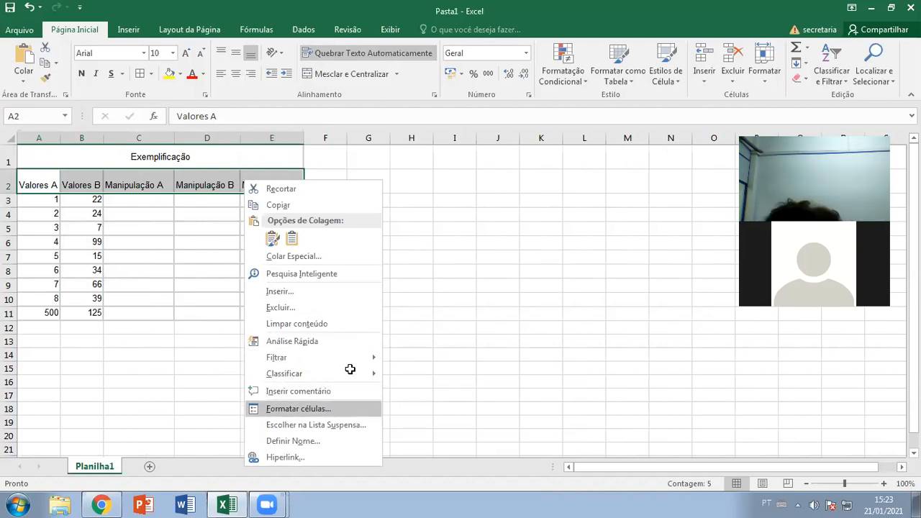
click(298, 409)
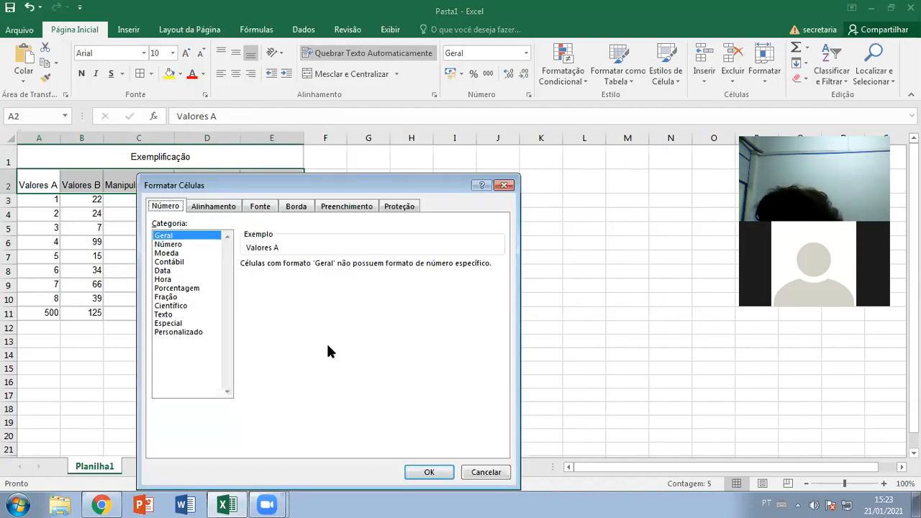
click(214, 205)
click(163, 323)
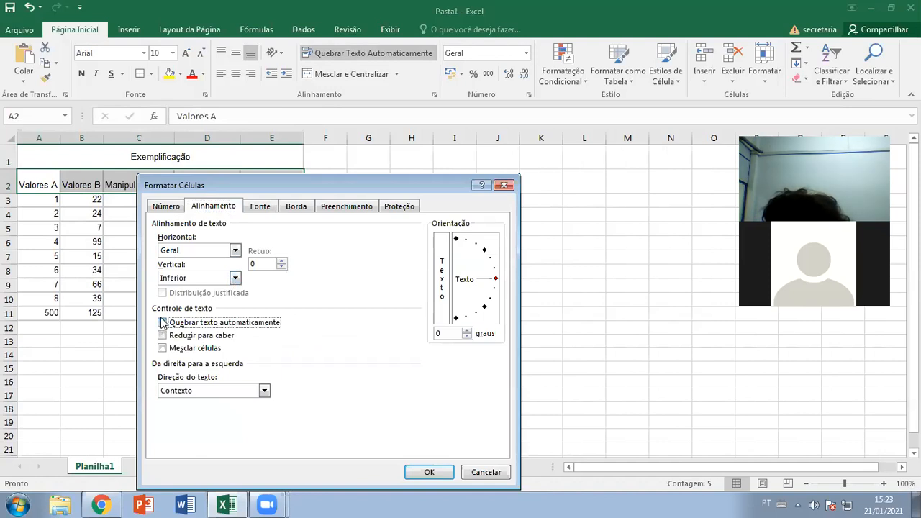
click(429, 472)
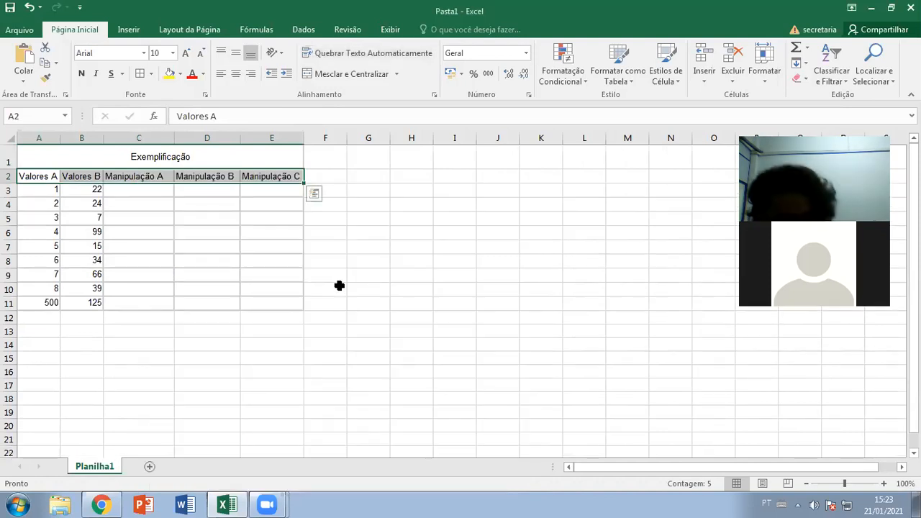
click(339, 288)
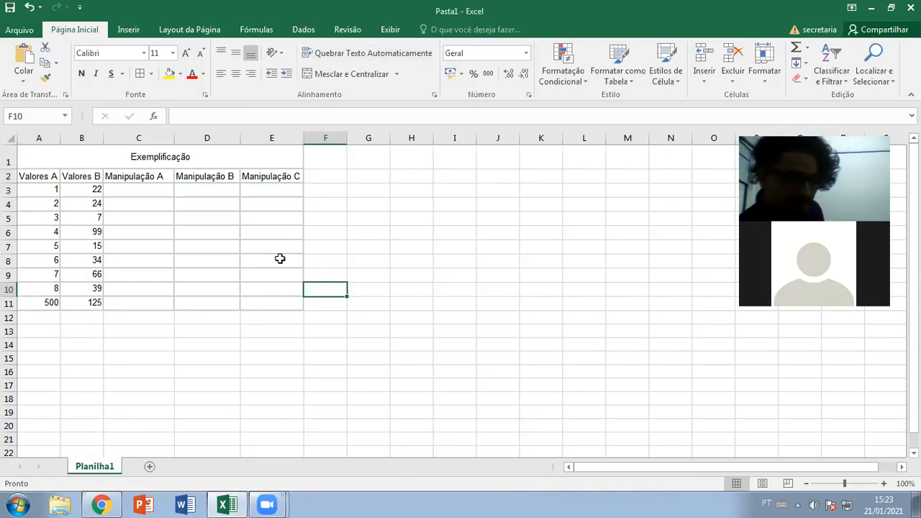
- Enter the fixed sum =1+22 in C3
click(131, 191)
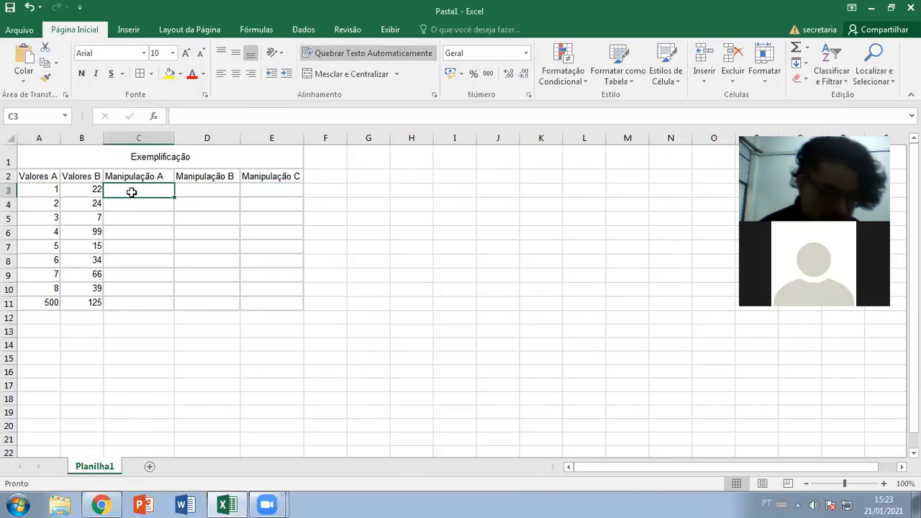
text(=1)
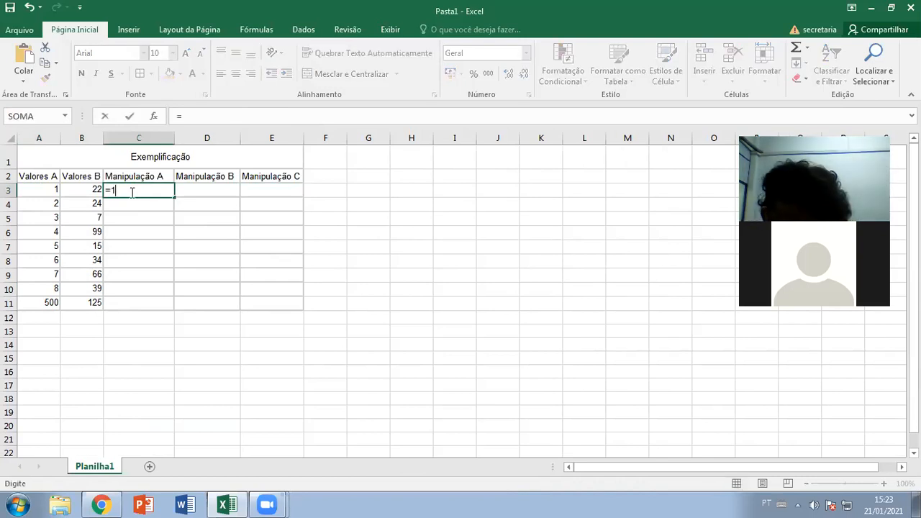
text(+22)
key(Return)
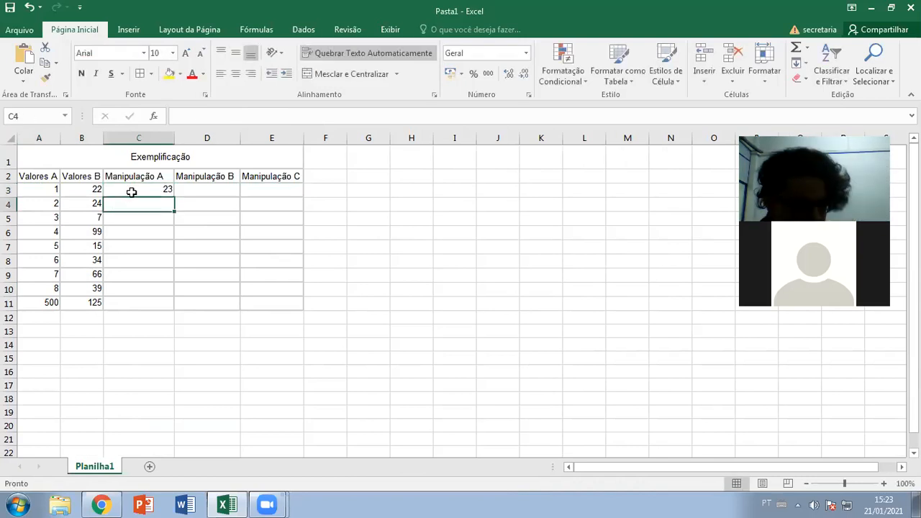
click(142, 192)
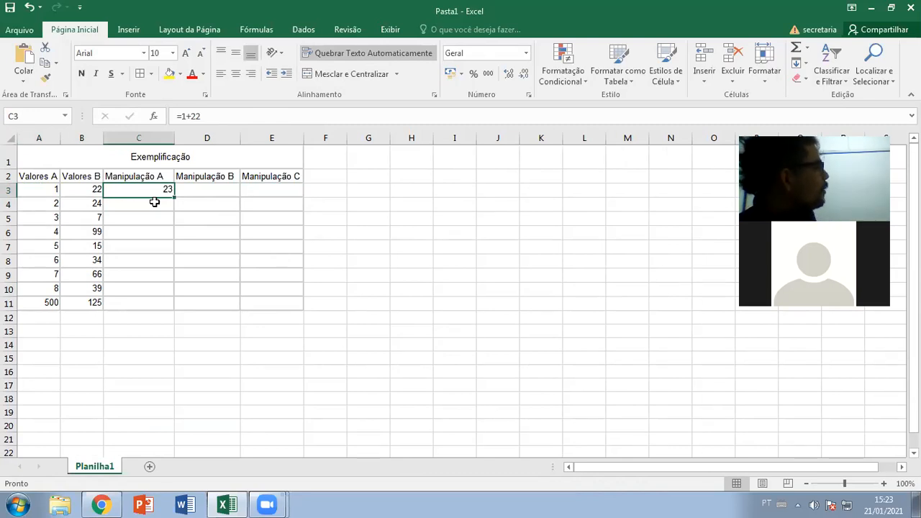
- Enter =A3+B3 in D3, giving 23, and begin =SOMA in E3
click(221, 191)
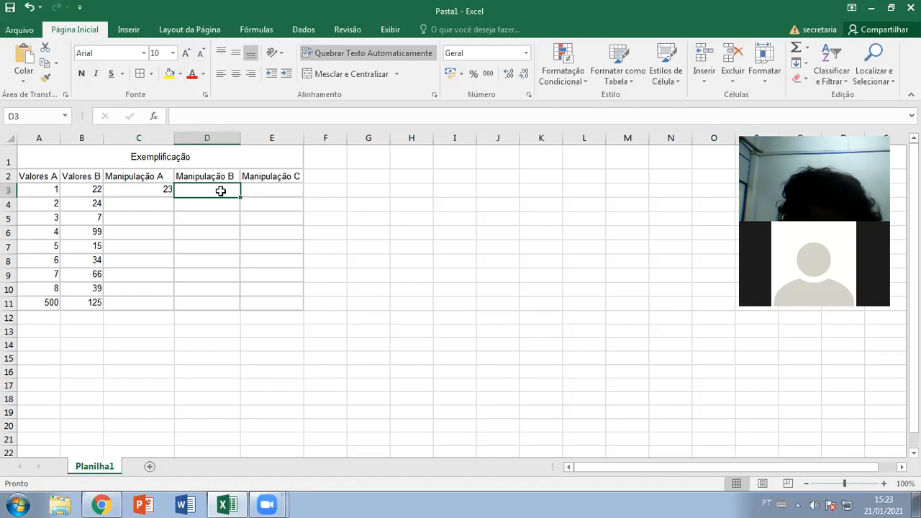
text(=)
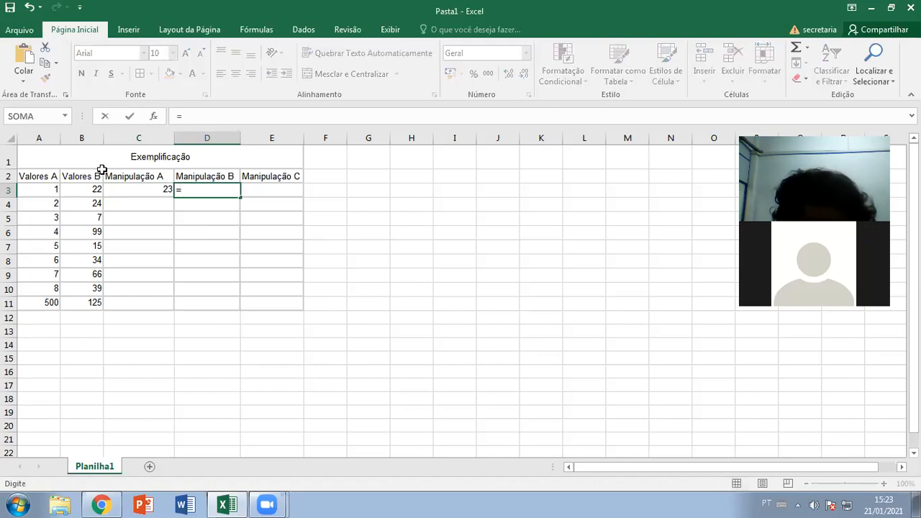
click(47, 190)
text(+)
click(88, 192)
key(Return)
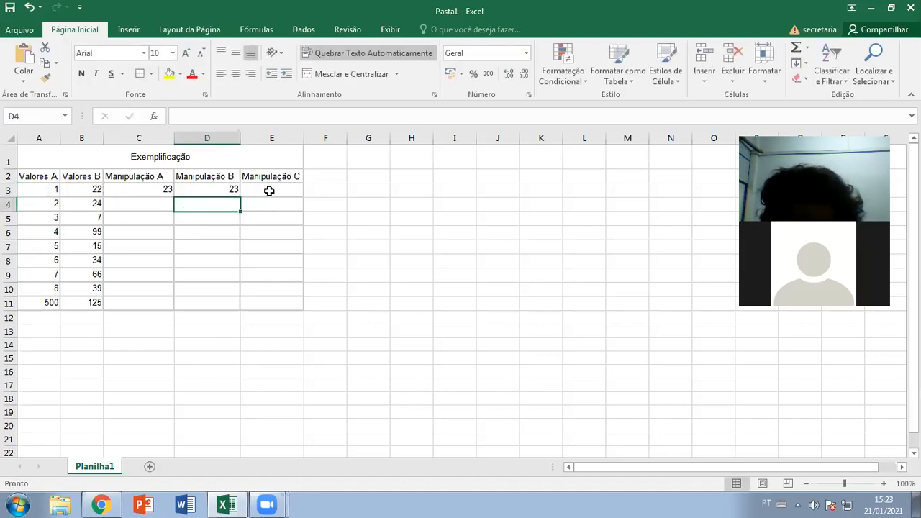
click(261, 190)
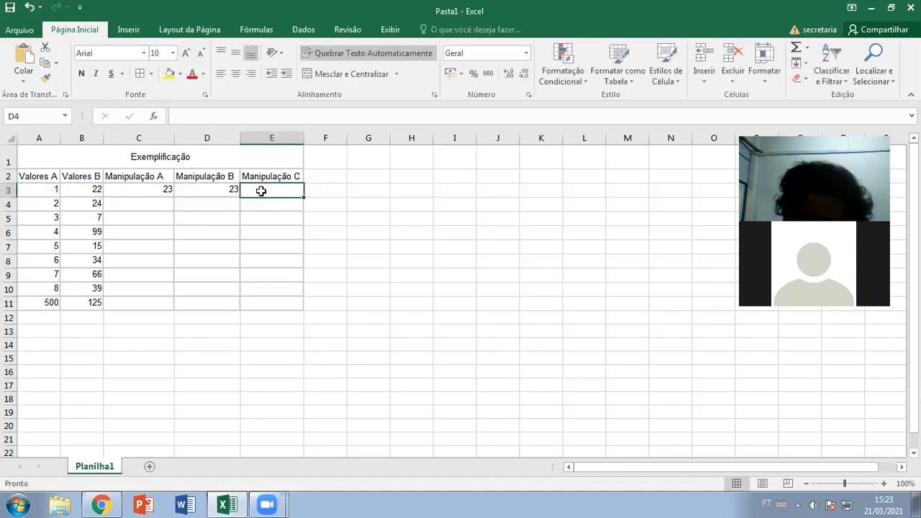
text(=SOMA)
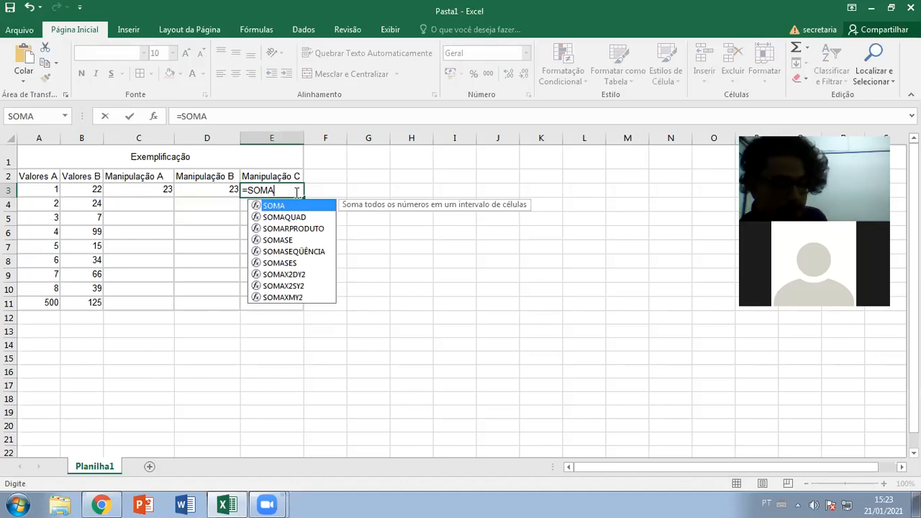
- Replace E3's #NOME? error with =SOMA(A3:B3), returning 23
key(Return)
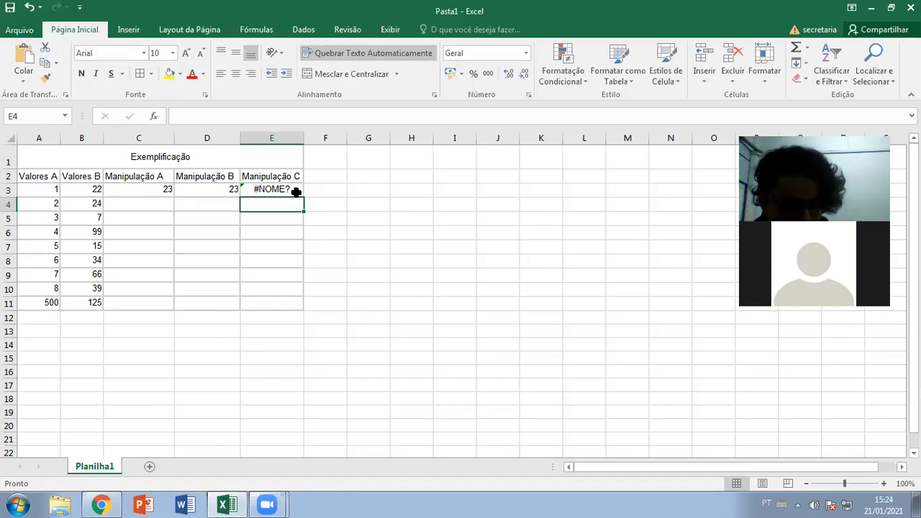
click(296, 190)
key(Delete)
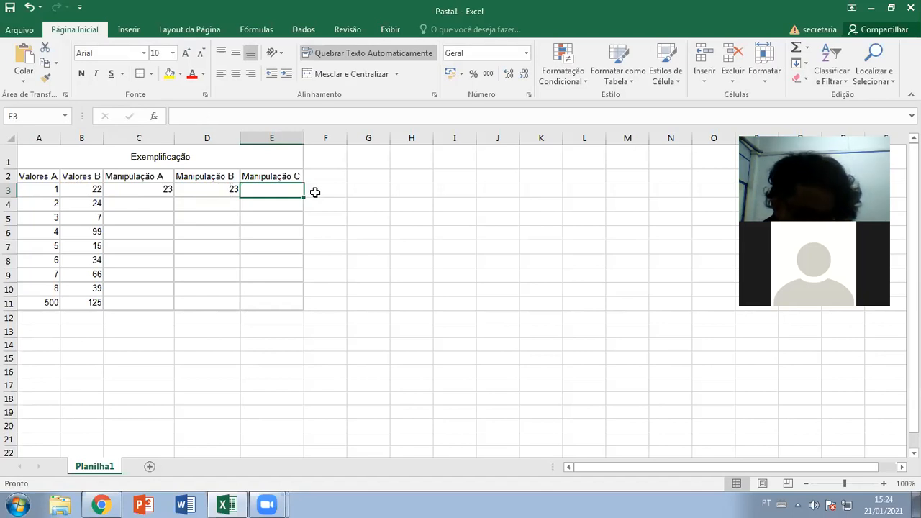
text(=SOMA)
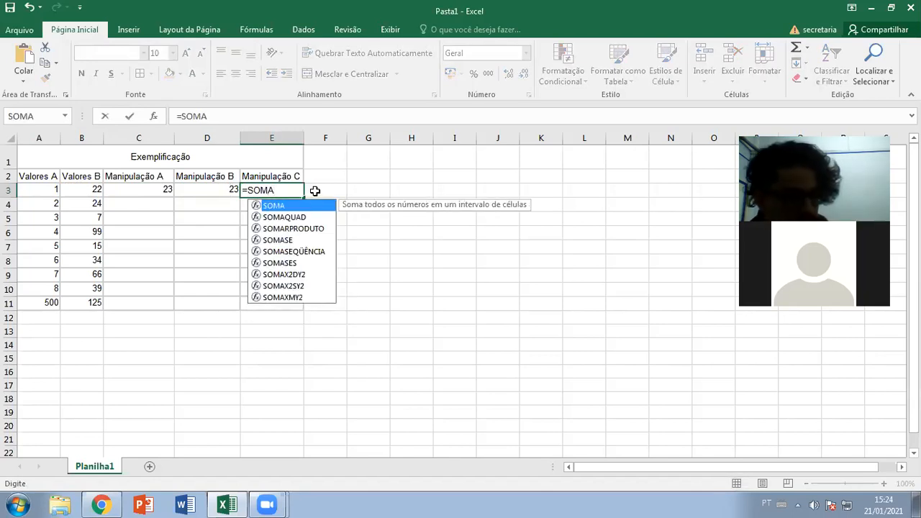
double_click(275, 208)
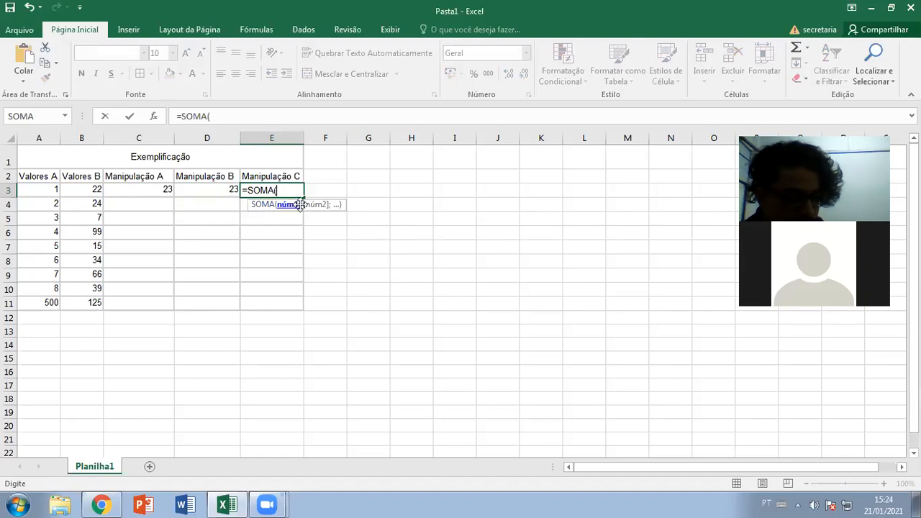
drag(51, 189, 98, 189)
key(Return)
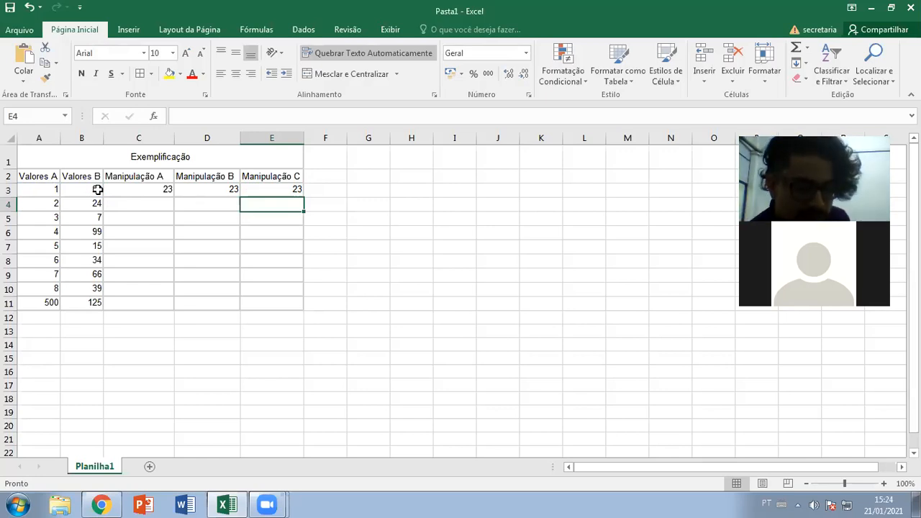
click(298, 189)
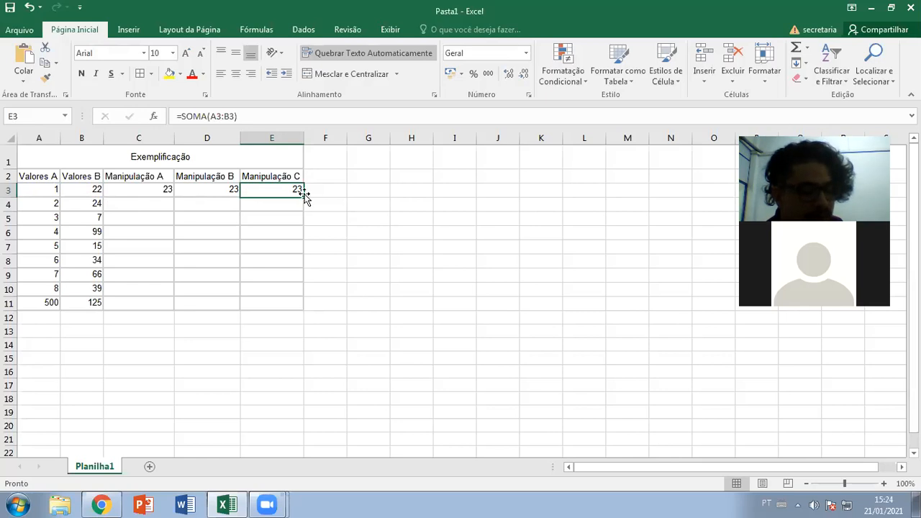
- Fill the SOMA and =A+B formulas from E3 and D3 down to row 11
drag(303, 196, 291, 313)
click(228, 193)
drag(241, 197, 230, 304)
- Enter the fixed sum =2+24 in C4
click(156, 235)
click(153, 204)
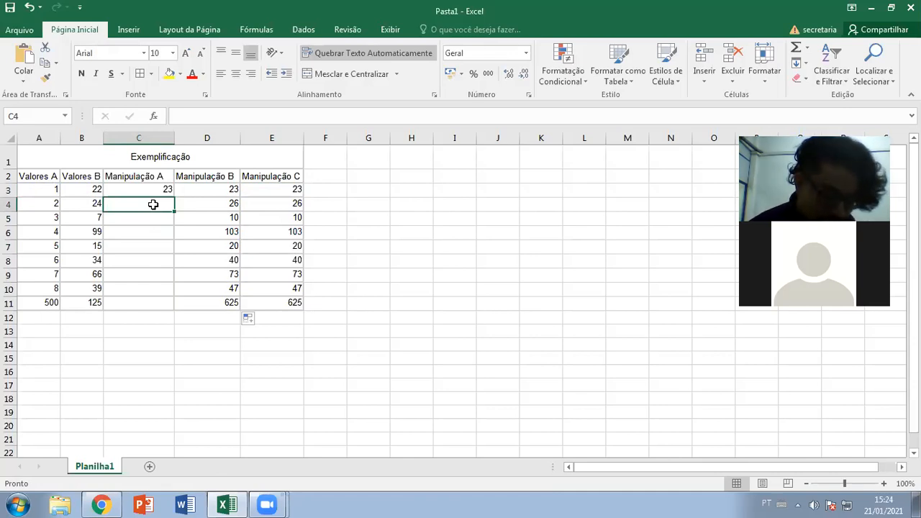
text(=)
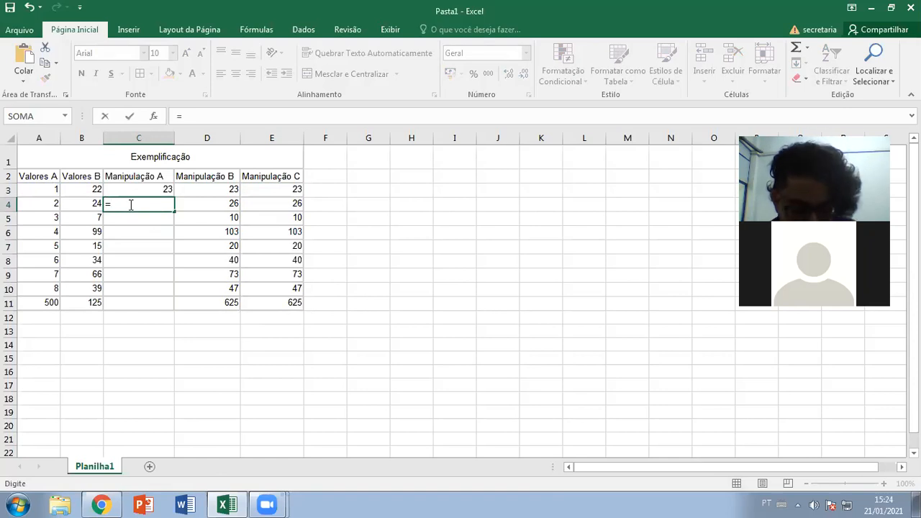
text(2+24)
key(Return)
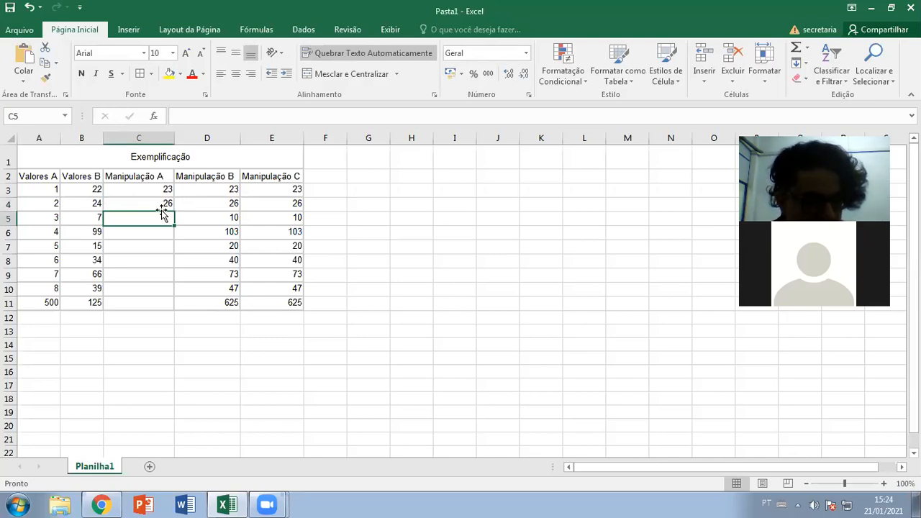
click(160, 204)
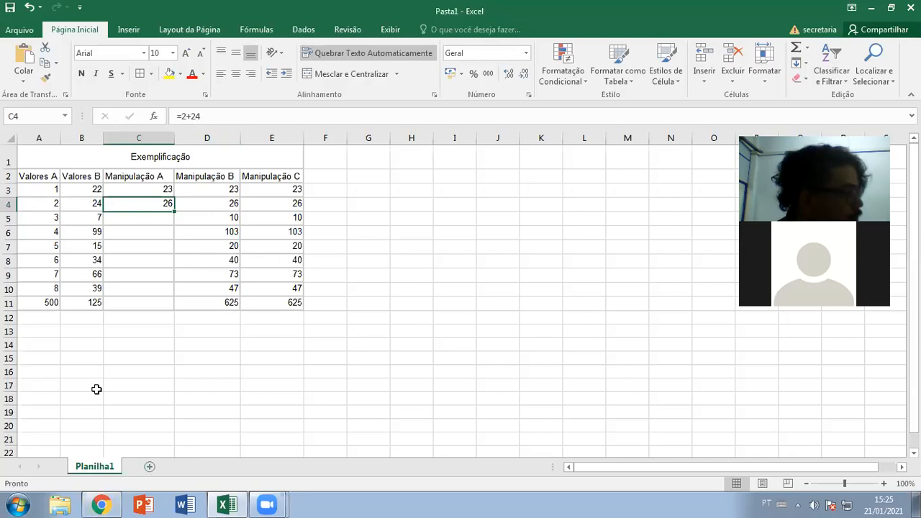
- Copy C3's fixed sum down to C11, then clear the repeated 23 values from C4:C11
click(165, 193)
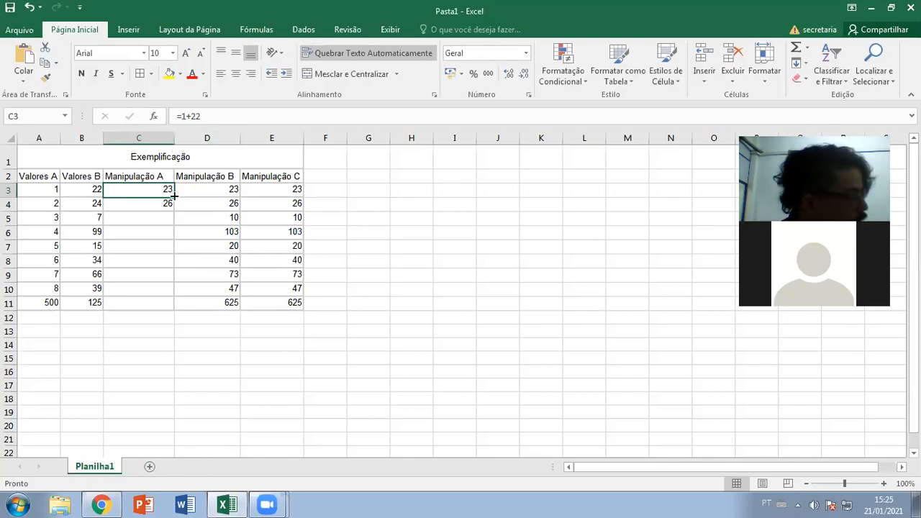
drag(174, 196, 170, 303)
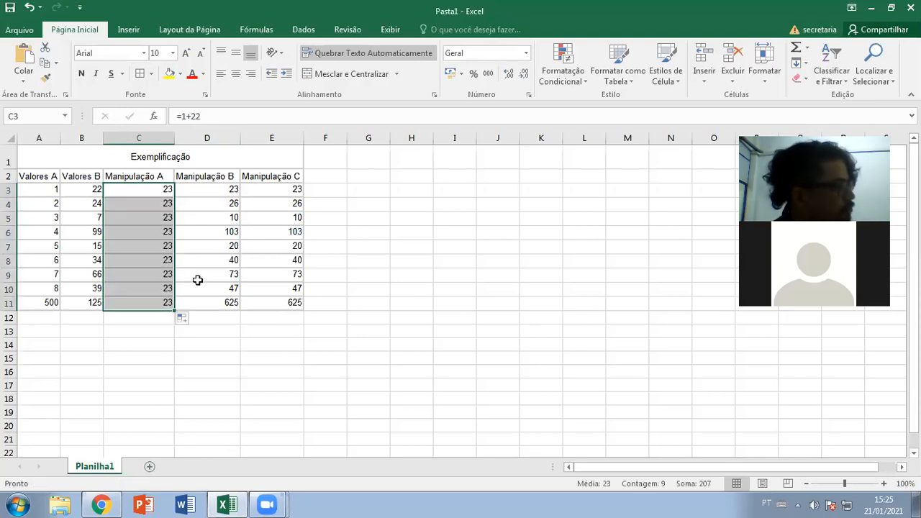
click(158, 205)
drag(159, 206, 176, 311)
click(176, 314)
drag(164, 208, 181, 300)
key(Delete)
click(200, 287)
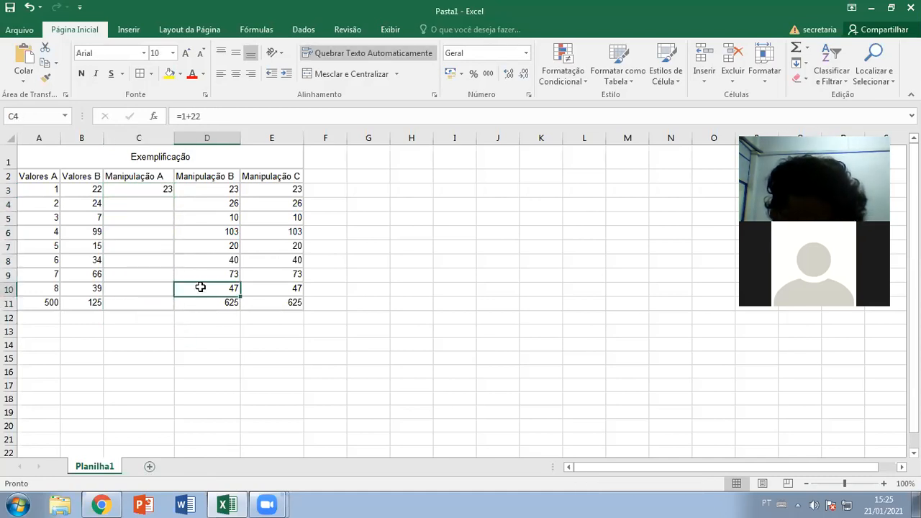
- Present the Office 02 slides in Chrome, advancing to the 'Atenção para a revisão...' slide
click(112, 504)
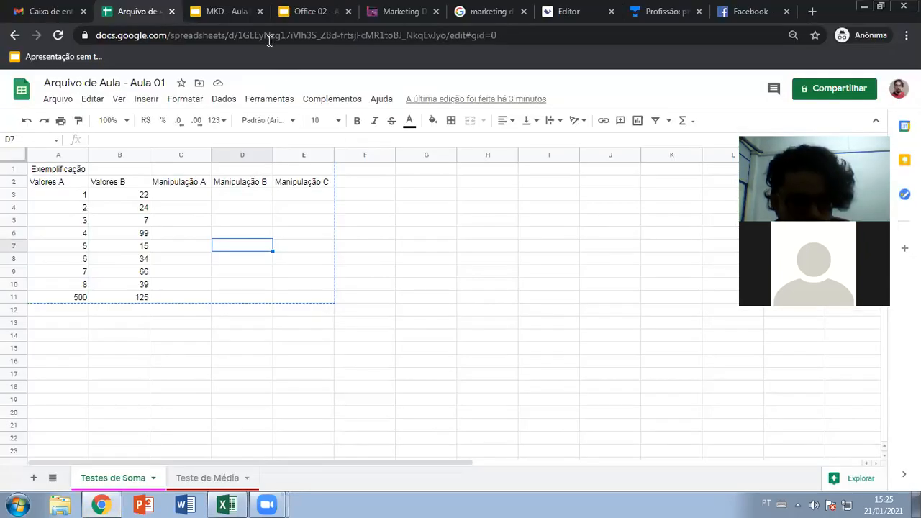
click(313, 12)
click(733, 88)
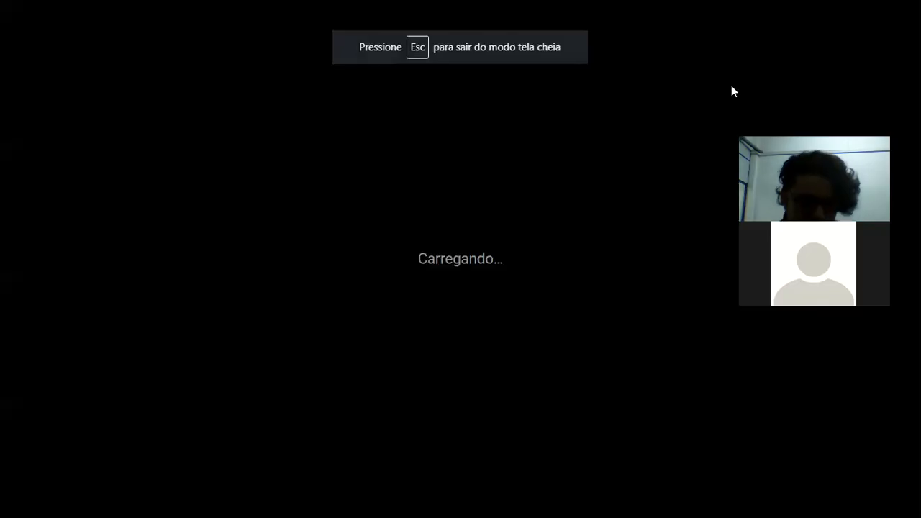
key(Right)
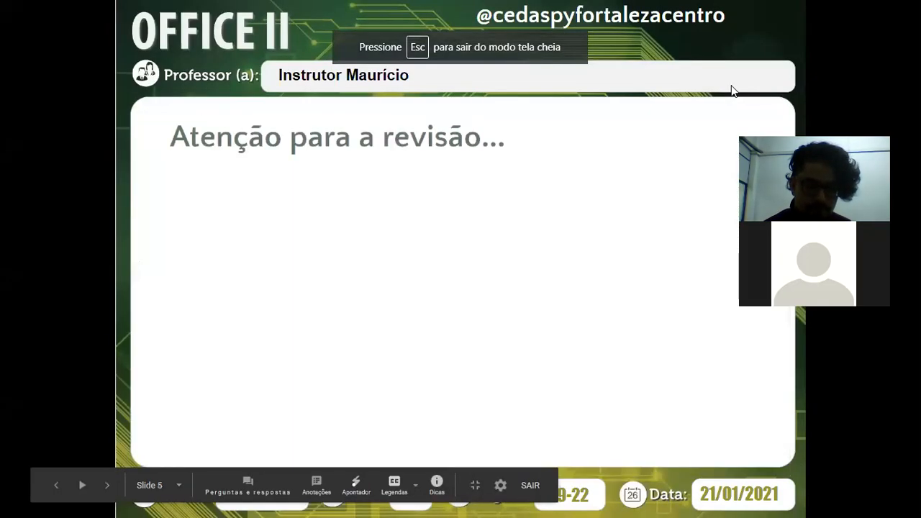